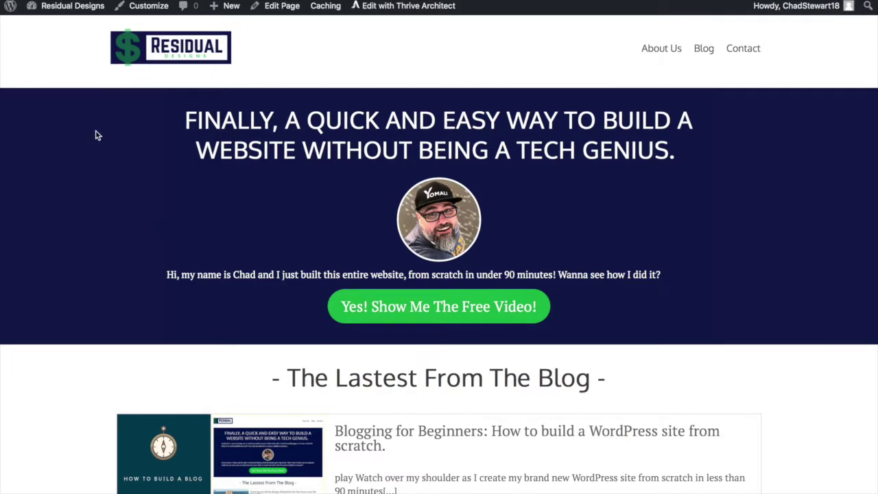
# Step: Go from the live Residual Designs home page to the WordPress admin Dashboard
pyautogui.moveTo(75, 14)
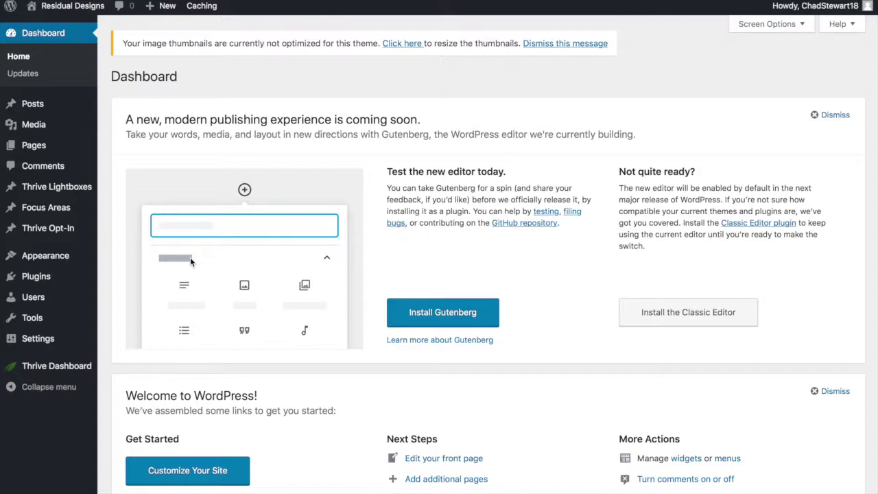
# Step: Open Thrive Dashboard and go to API Connections through the Manage Connections card
pyautogui.click(67, 372)
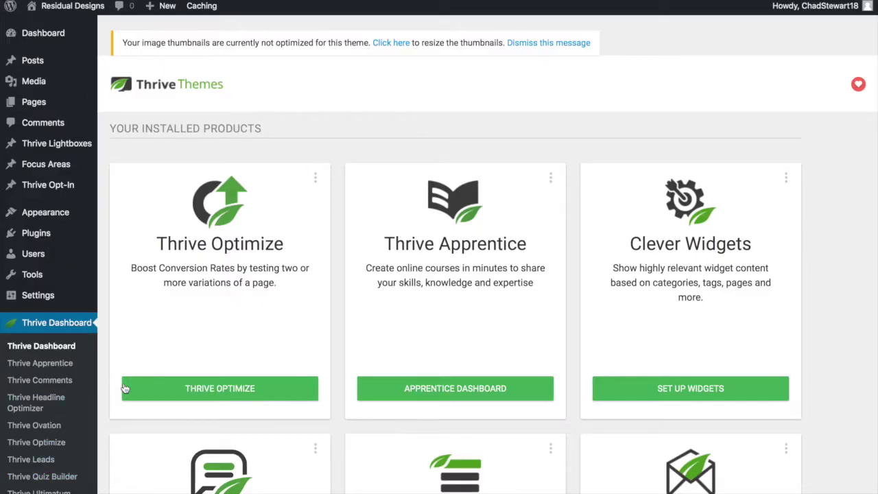
pyautogui.click(314, 448)
pyautogui.scroll(-2, 319, 398)
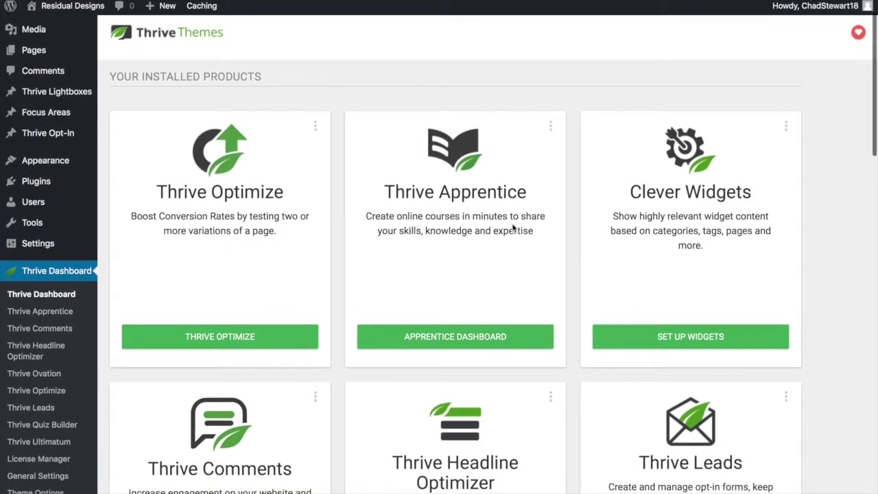
pyautogui.scroll(-5, 366, 414)
pyautogui.scroll(-5, 366, 411)
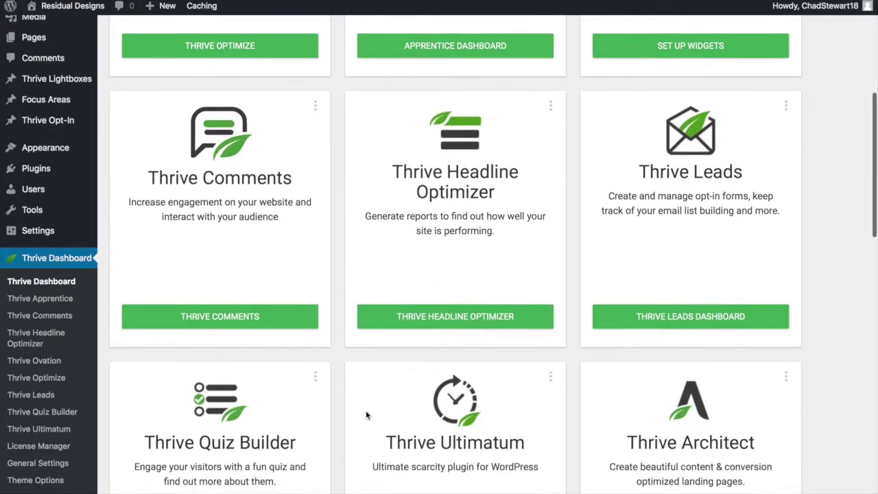
pyautogui.scroll(-10, 366, 415)
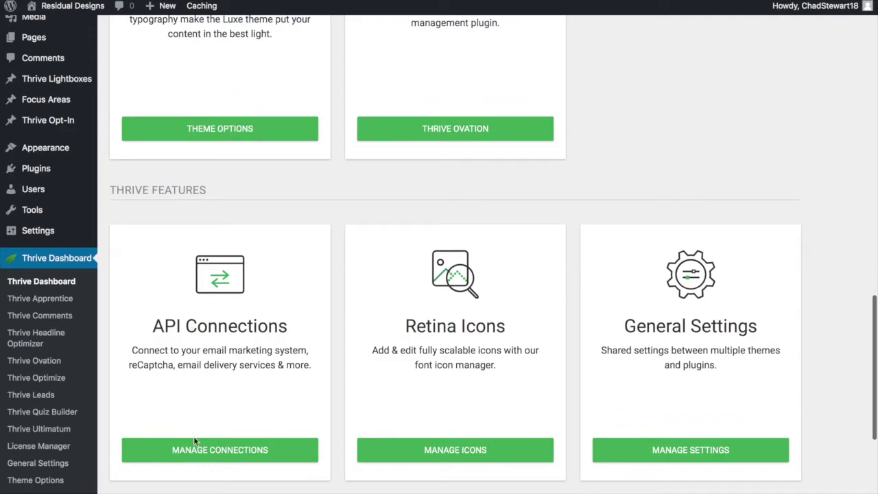
pyautogui.scroll(-3, 206, 412)
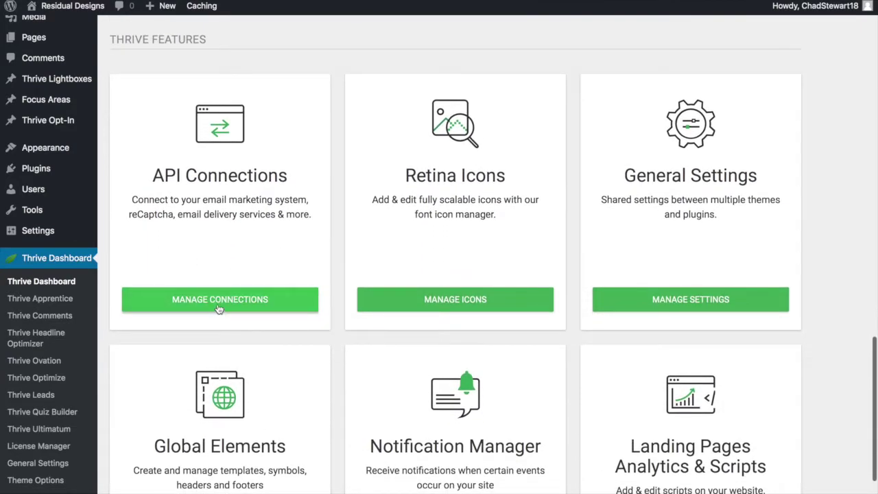
pyautogui.click(218, 308)
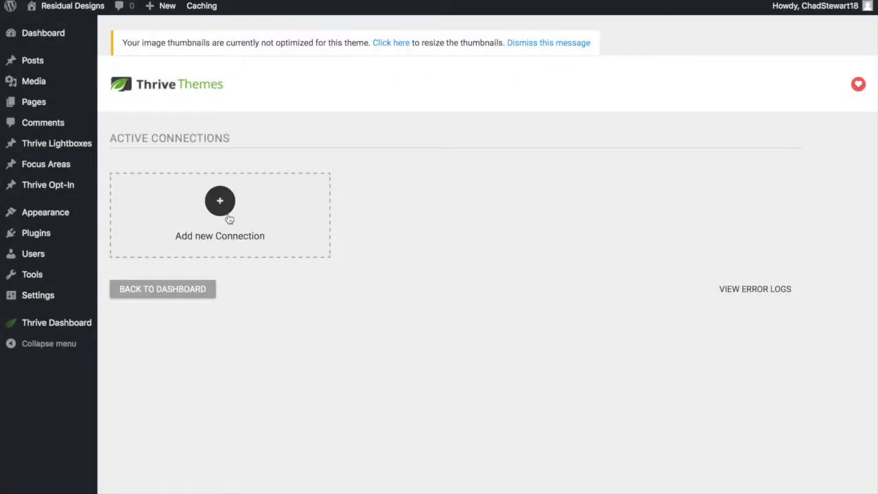
# Step: Add AWeber as a new API connection and authorise Thrive's access to the account
pyautogui.click(221, 203)
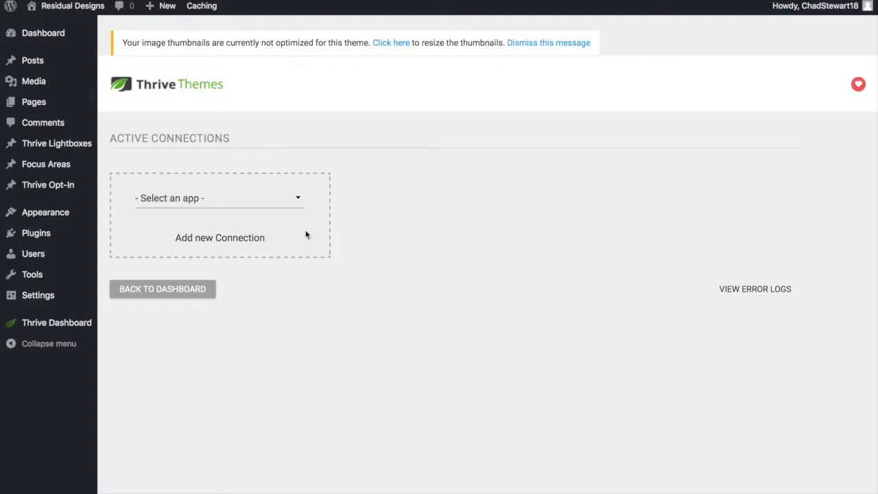
pyautogui.click(297, 200)
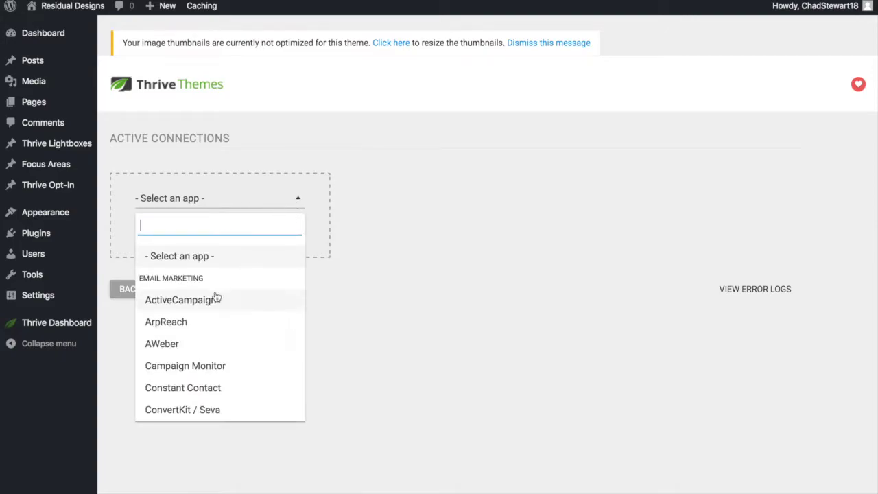
pyautogui.click(172, 350)
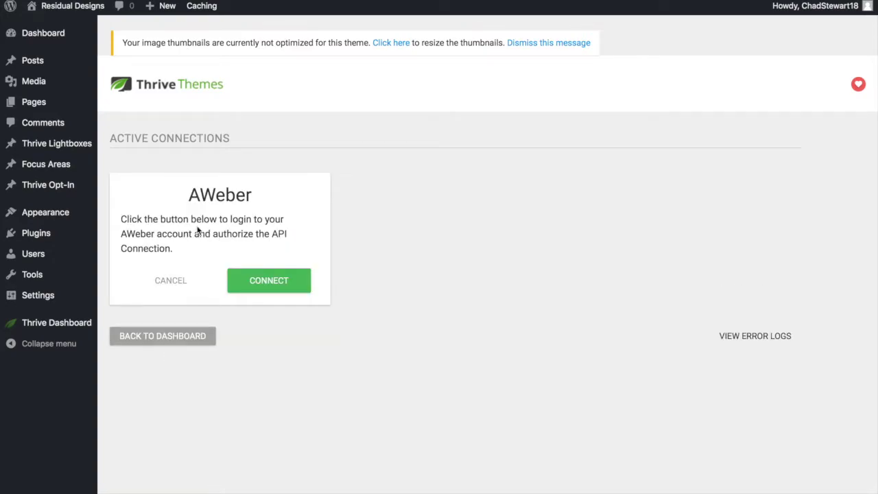
pyautogui.click(269, 281)
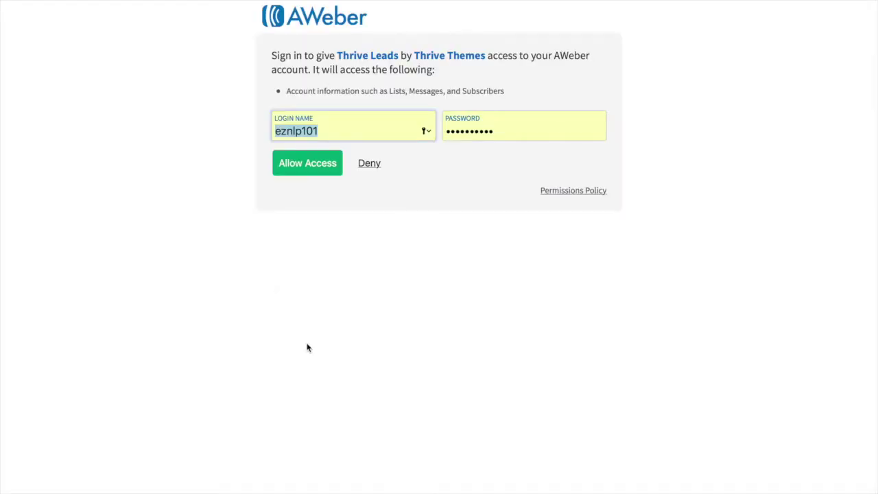
pyautogui.click(302, 170)
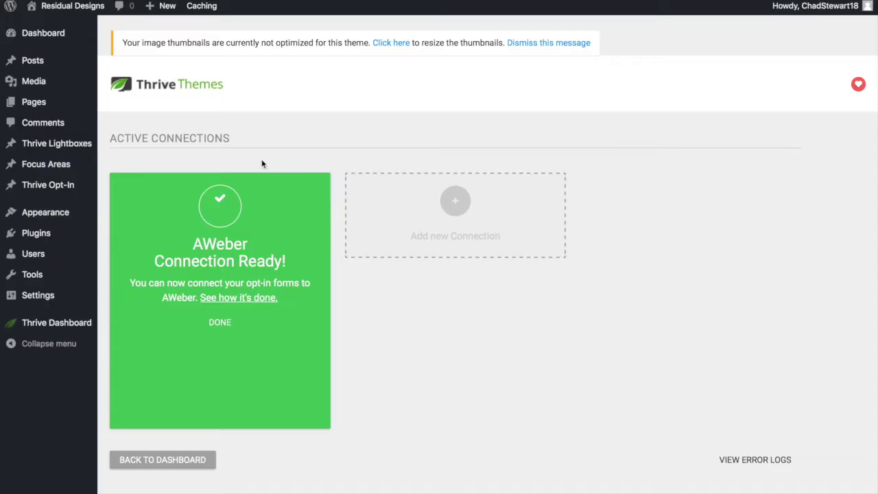
pyautogui.click(223, 321)
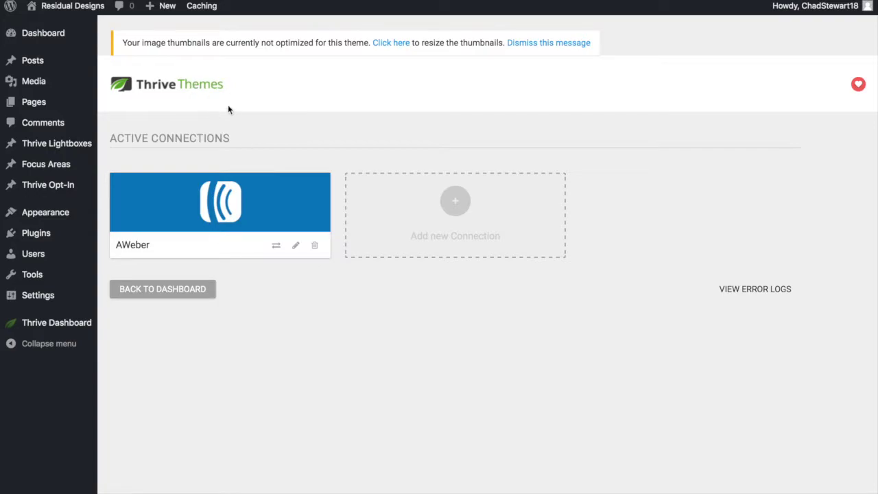
# Step: Create and publish a new page titled 'Free offer', then launch Thrive Architect on it
pyautogui.moveTo(173, 11)
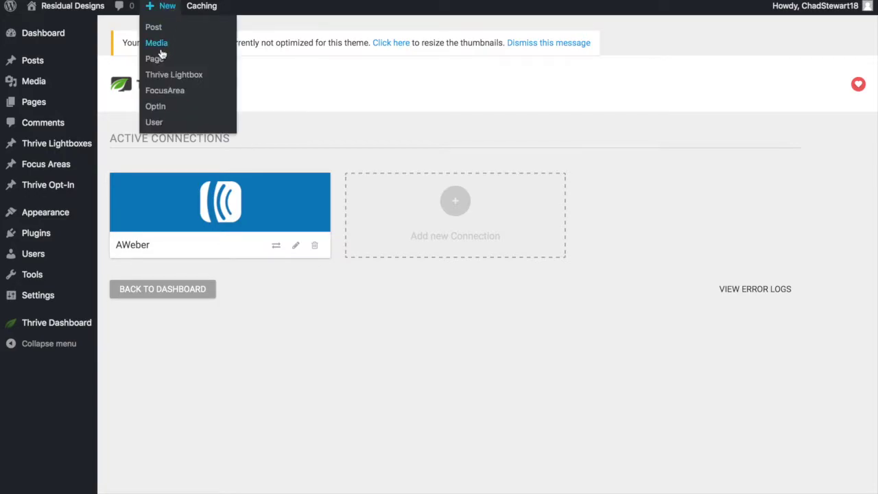
pyautogui.click(155, 59)
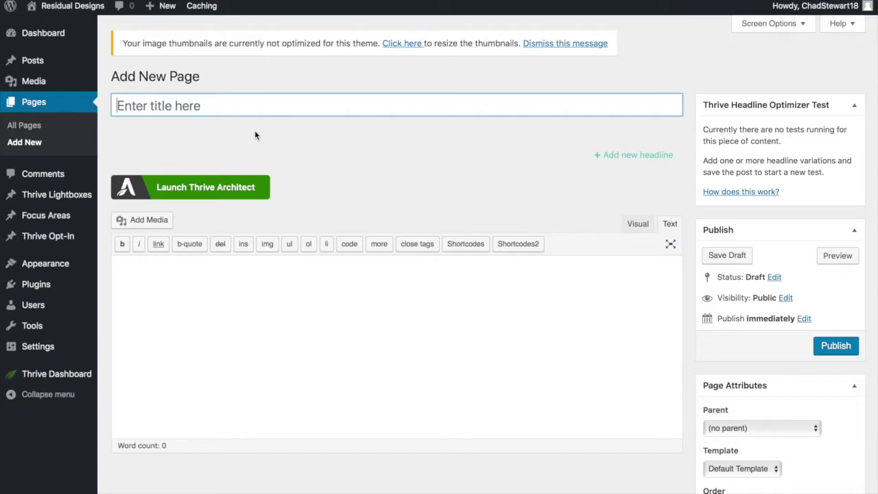
pyautogui.write('Fr')
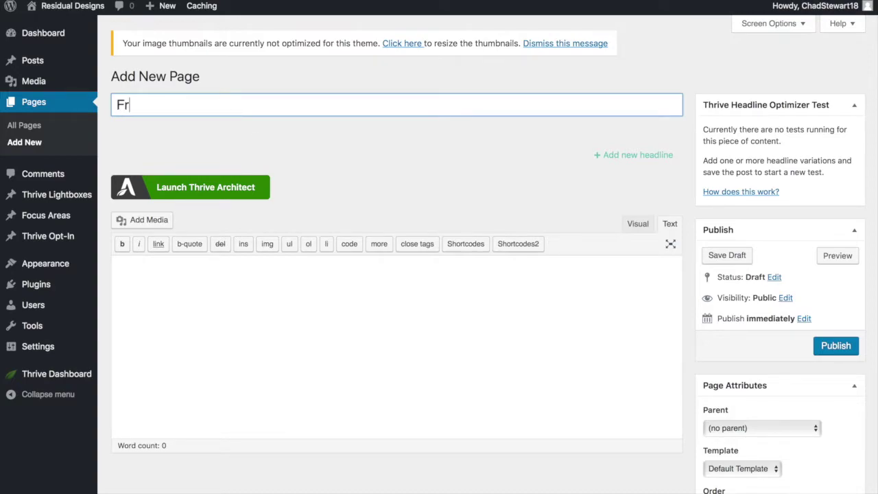
pyautogui.write('ee offer')
pyautogui.click(837, 346)
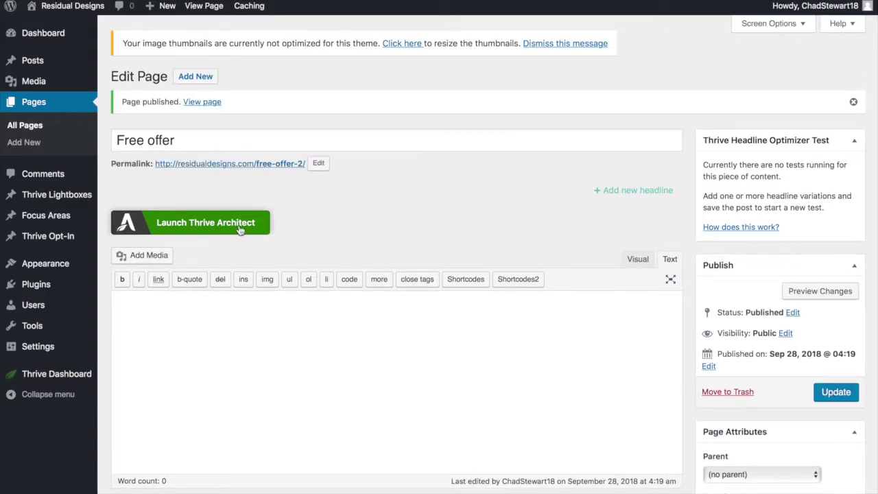
pyautogui.click(238, 223)
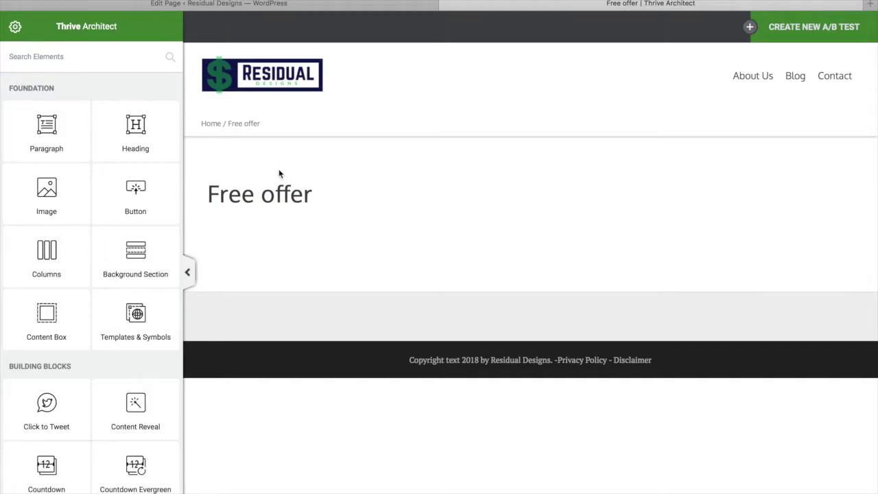
# Step: Open Template Setup in page settings and browse the landing page template gallery
pyautogui.click(16, 29)
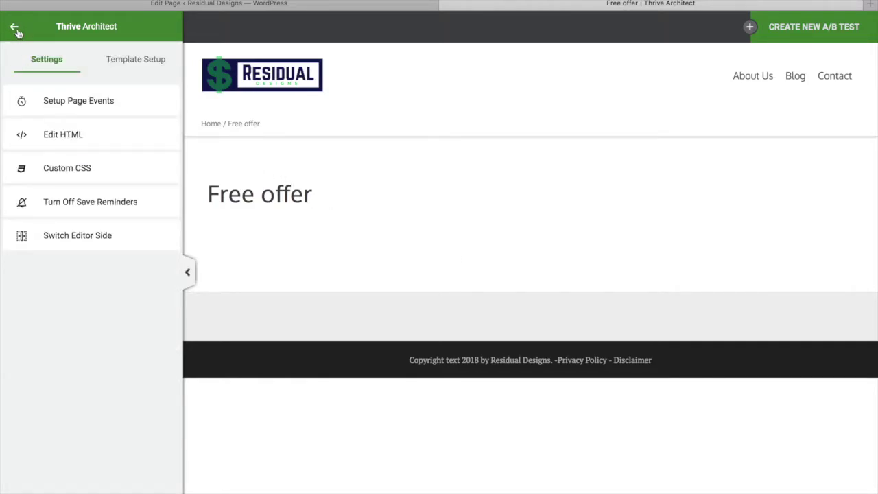
pyautogui.click(144, 65)
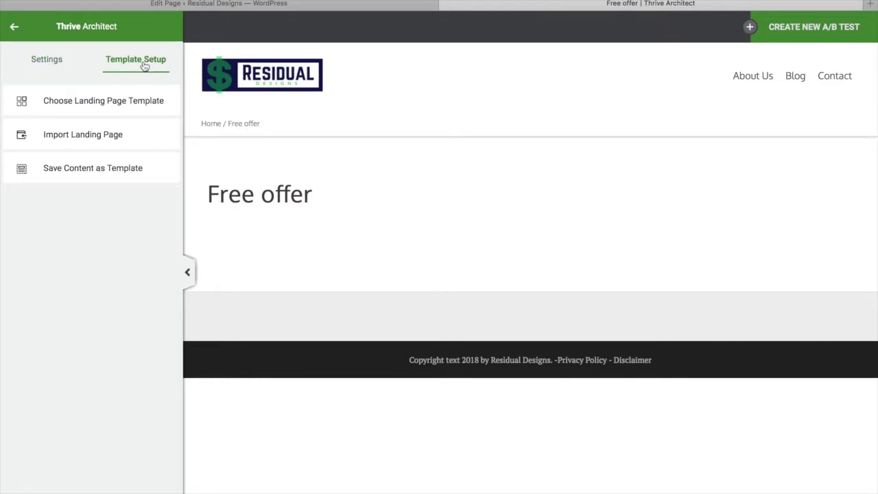
pyautogui.click(111, 111)
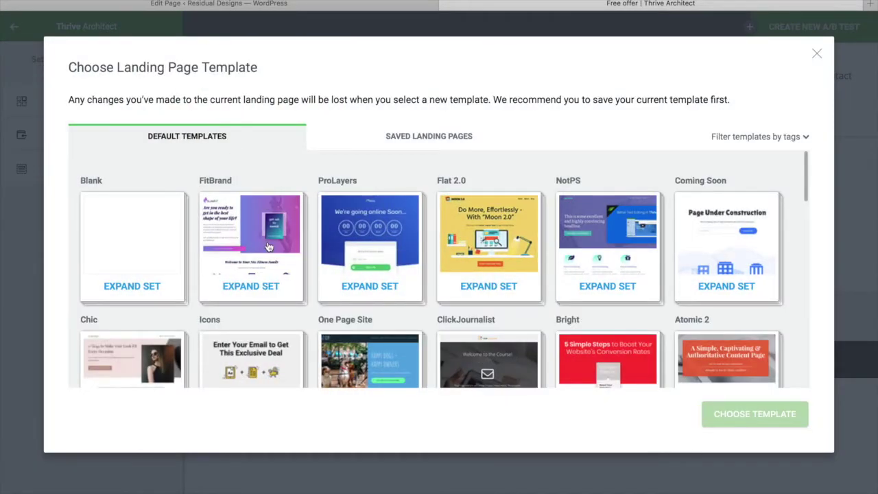
pyautogui.scroll(-3, 268, 247)
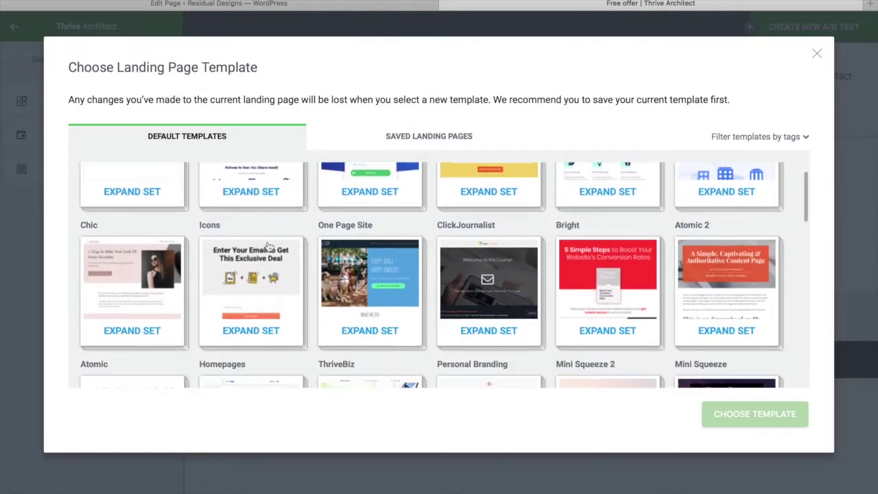
pyautogui.scroll(-5, 268, 247)
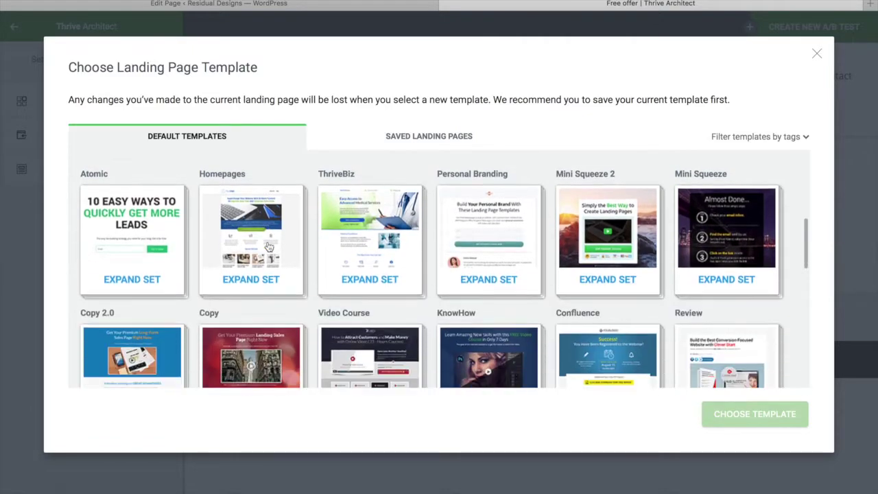
pyautogui.scroll(-2, 269, 246)
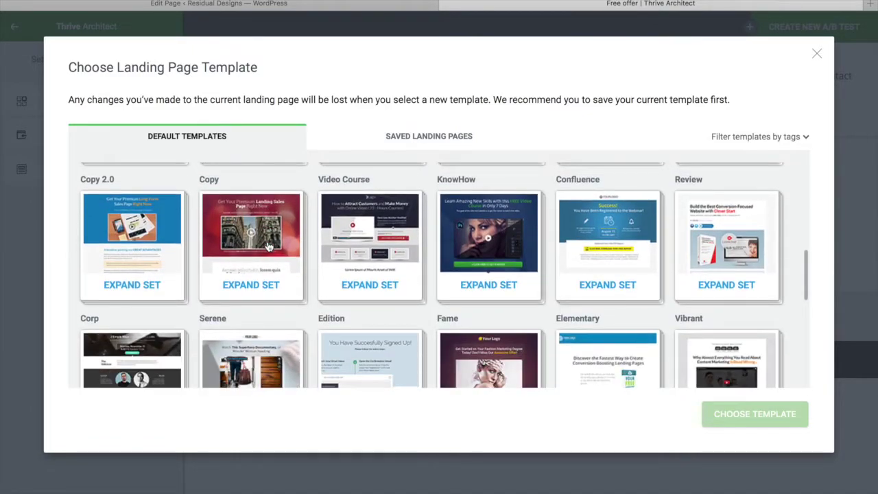
pyautogui.scroll(-1, 268, 247)
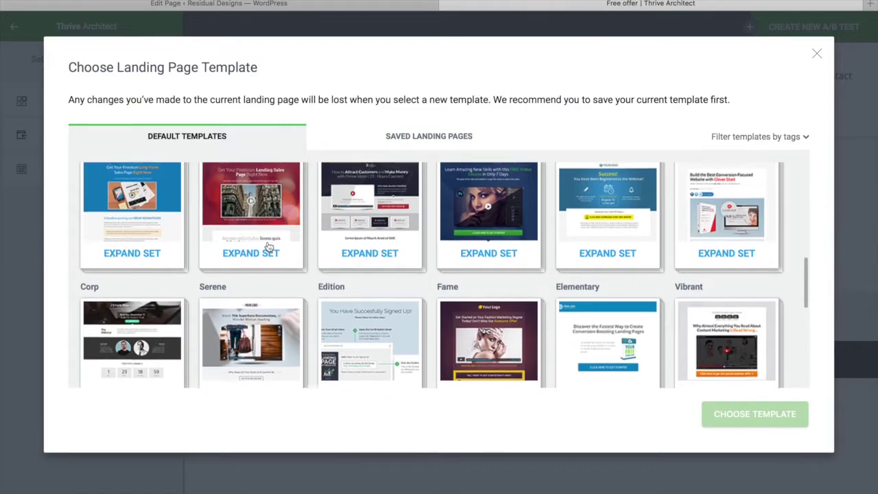
pyautogui.scroll(3, 268, 247)
pyautogui.scroll(15, 268, 247)
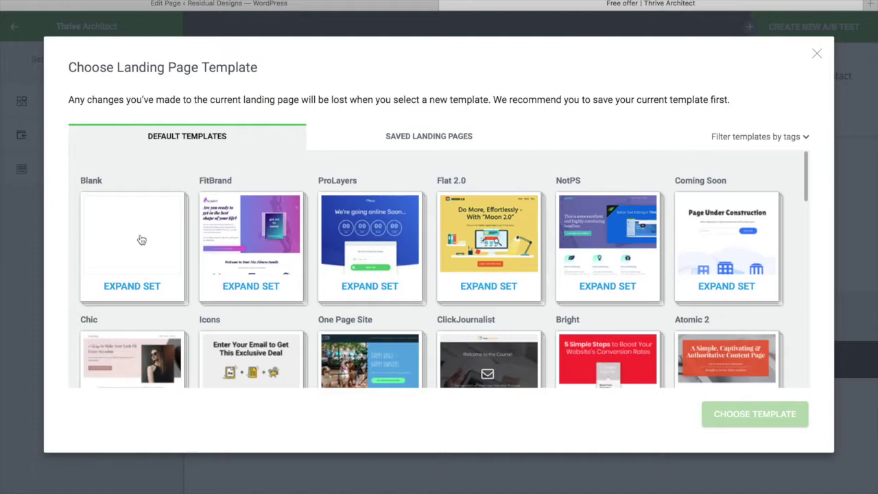
# Step: Look through the FitBrand and ProLayers template sets
pyautogui.click(230, 239)
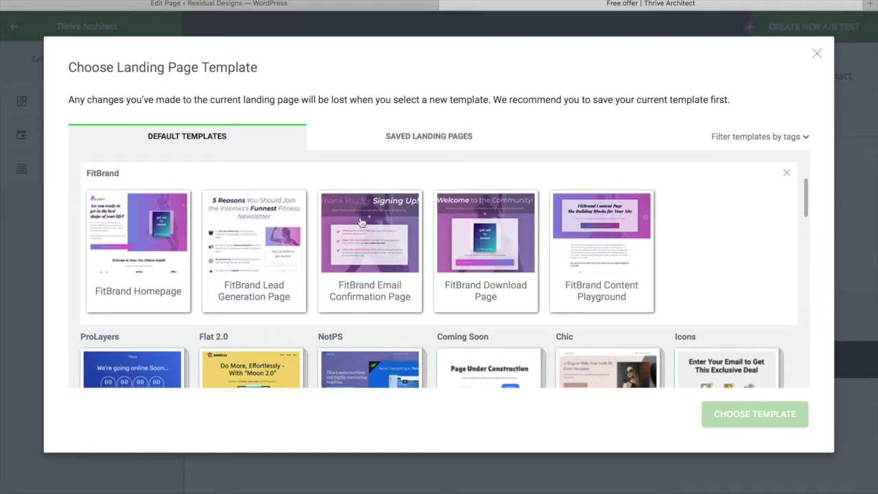
pyautogui.scroll(2, 642, 257)
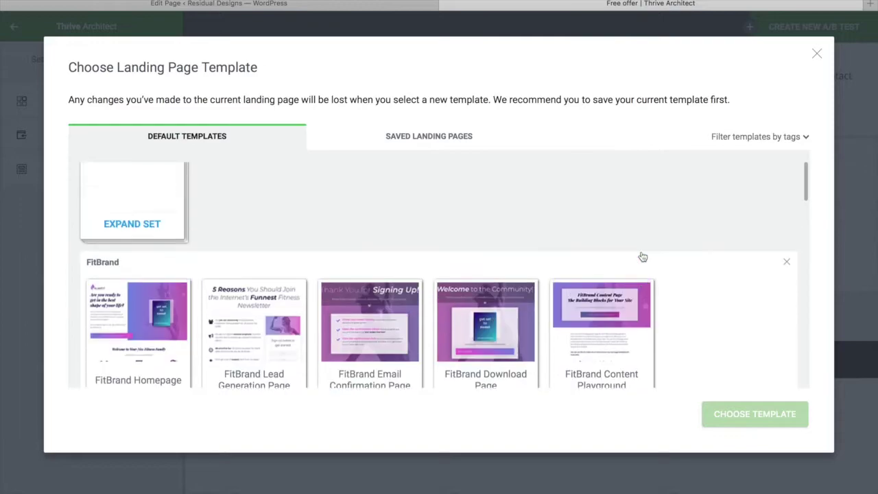
pyautogui.scroll(1, 643, 256)
pyautogui.scroll(-10, 640, 254)
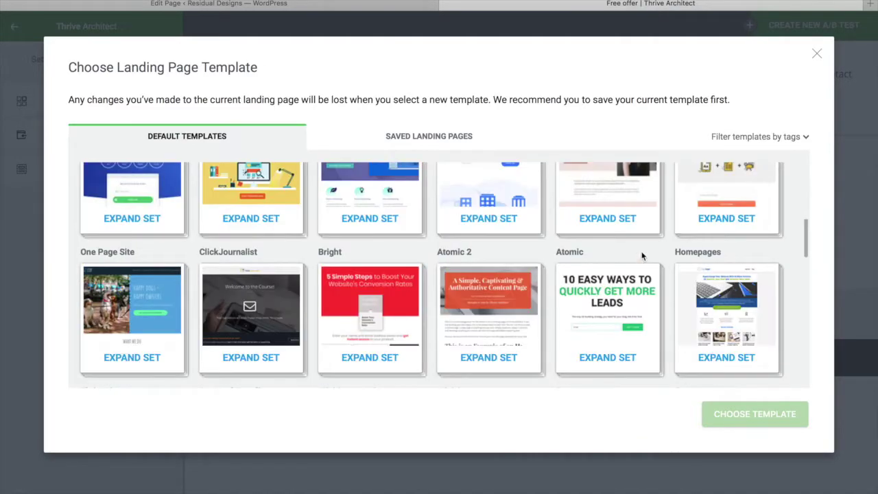
pyautogui.scroll(10, 642, 255)
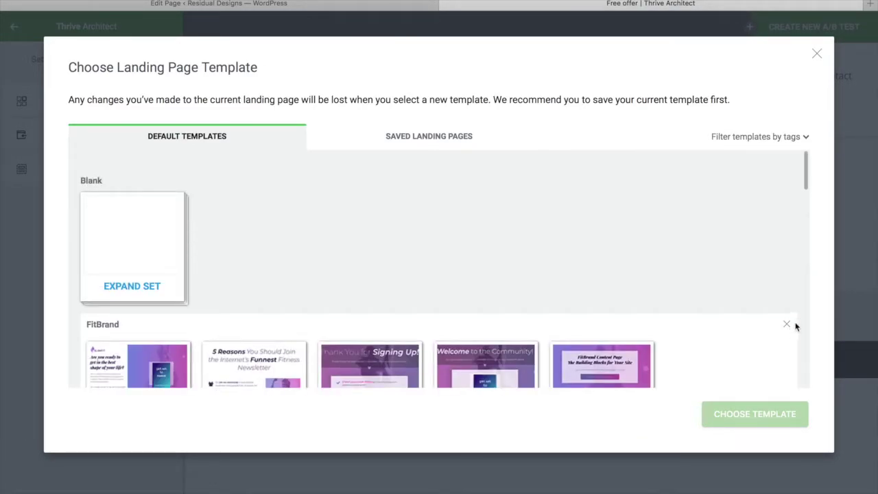
pyautogui.click(789, 324)
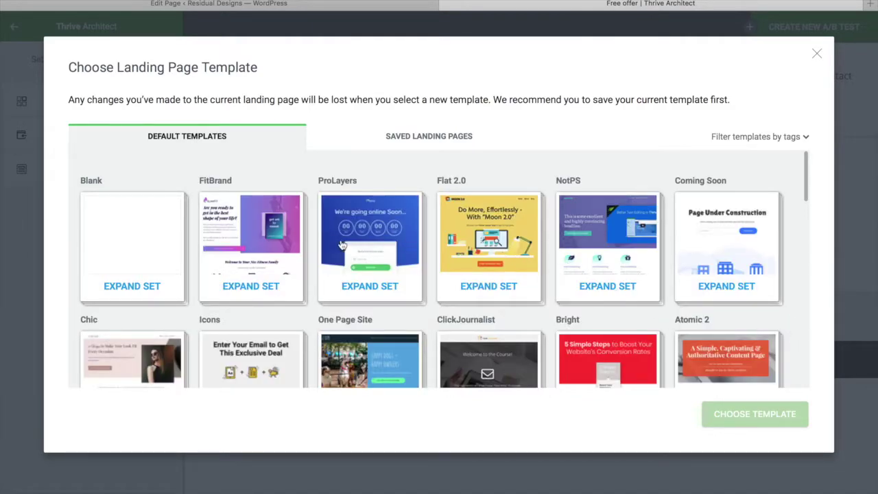
pyautogui.click(382, 259)
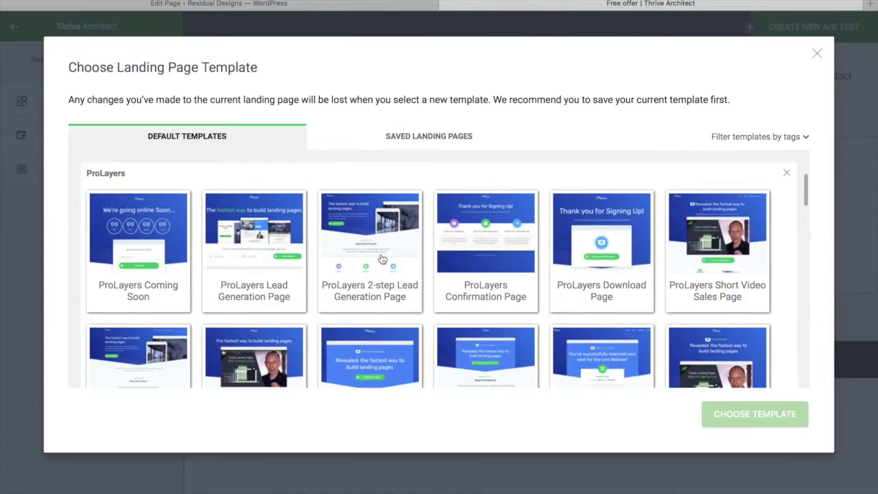
pyautogui.scroll(-2, 726, 314)
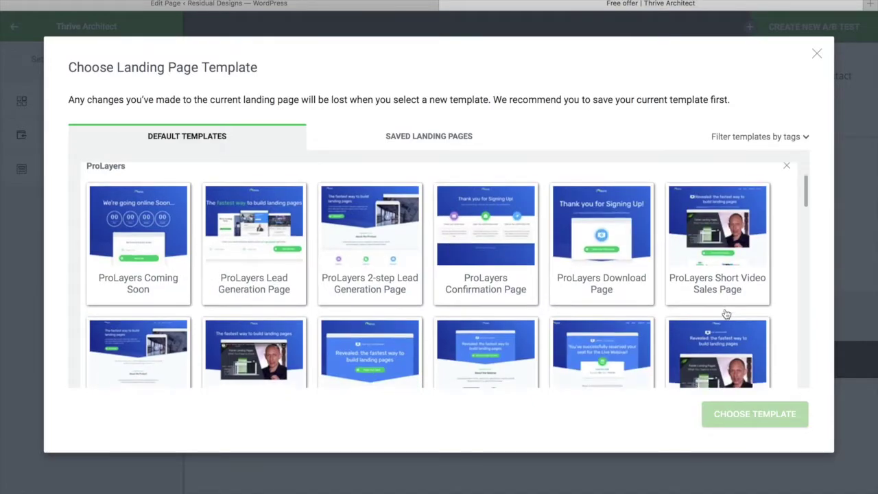
pyautogui.scroll(-2, 726, 313)
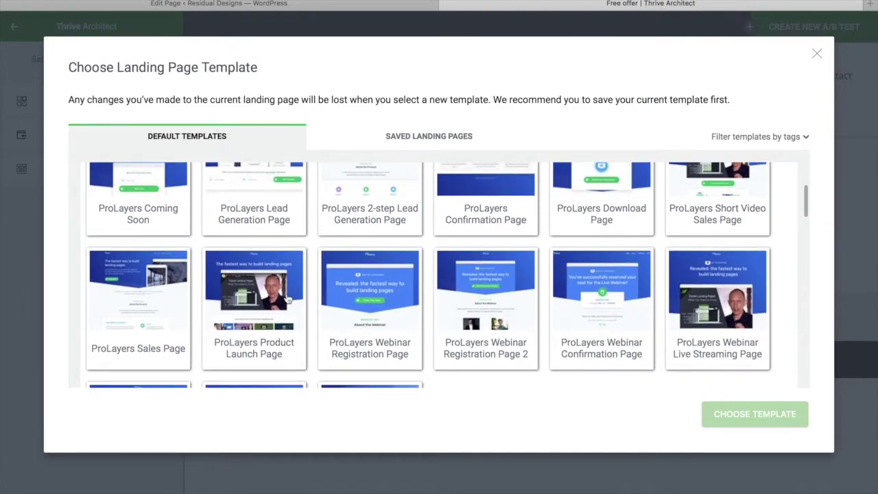
pyautogui.scroll(-4, 213, 307)
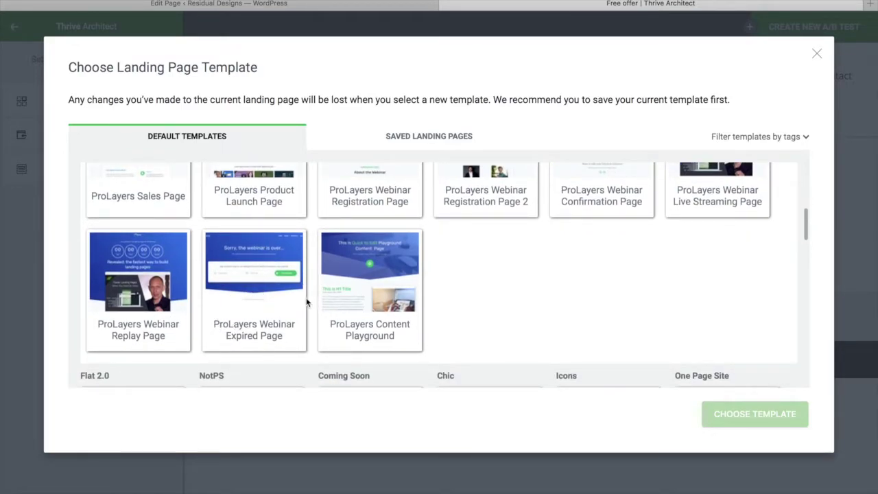
pyautogui.scroll(10, 472, 287)
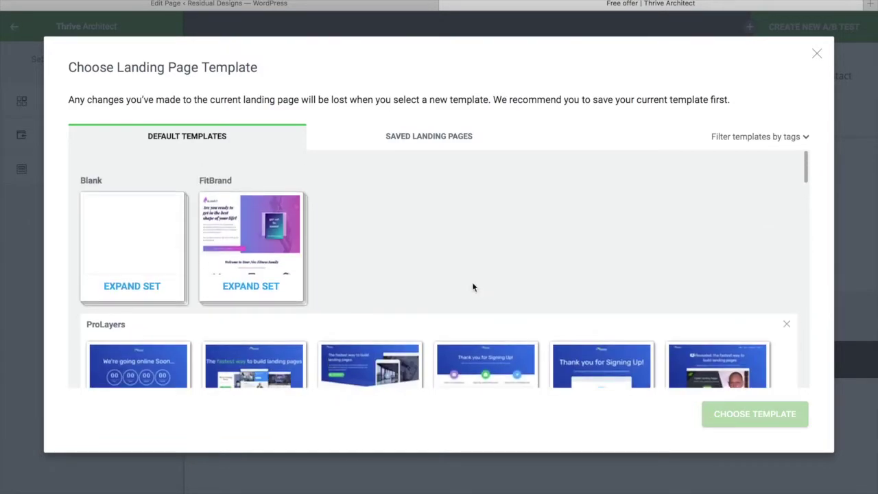
pyautogui.click(786, 324)
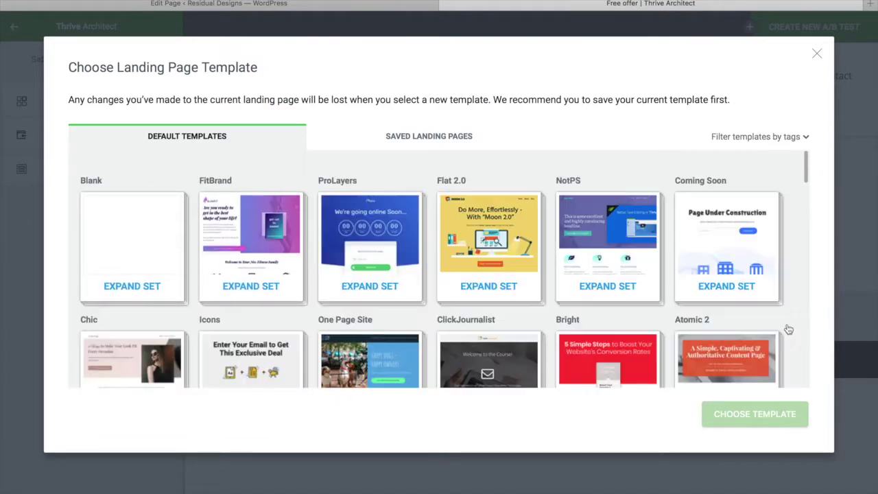
# Step: Apply the NotPS 'I Can't Believe it's Not PS – Lead Generation' template
pyautogui.click(611, 225)
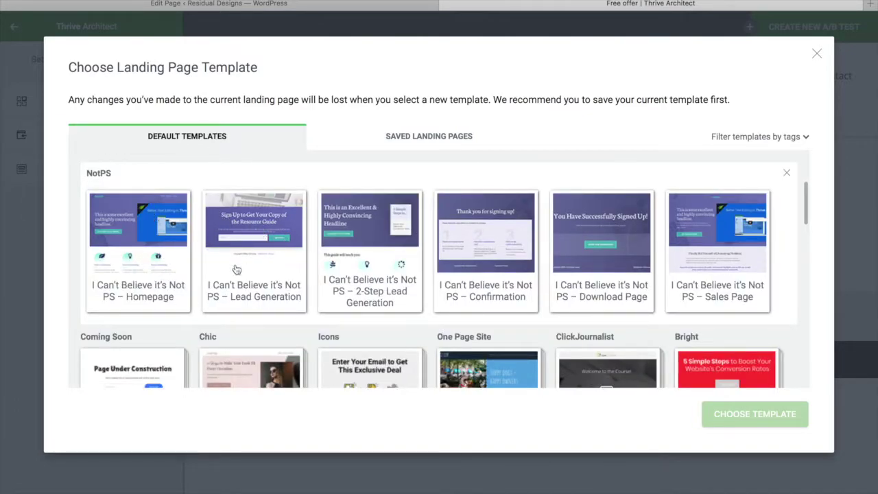
pyautogui.click(263, 218)
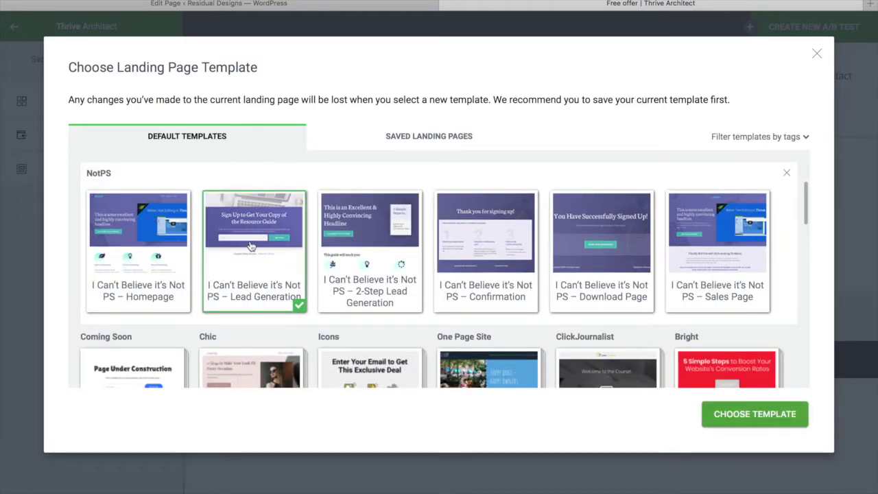
pyautogui.click(764, 419)
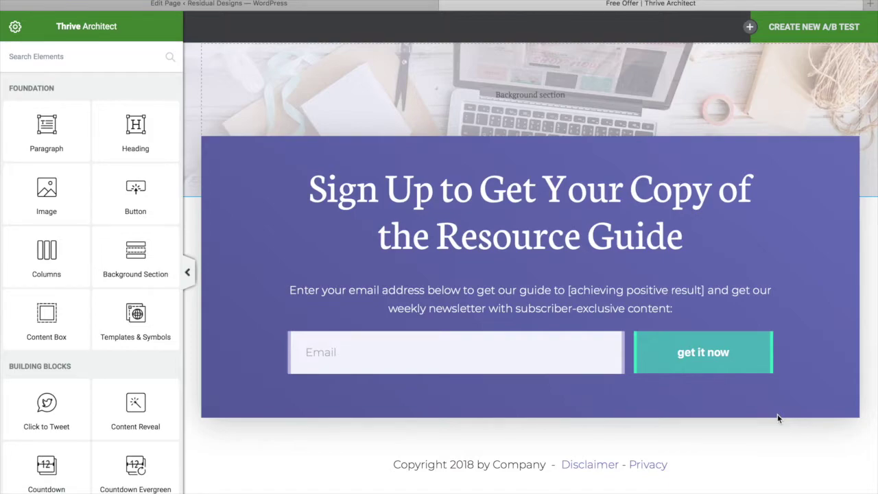
# Step: Replace the headline with 'Want to double your conversion rates?'
pyautogui.scroll(1, 734, 435)
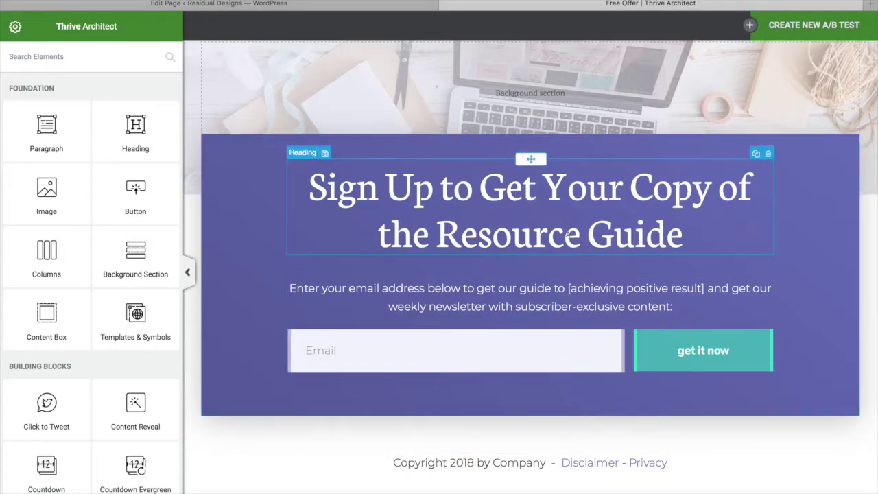
pyautogui.tripleClick(568, 234)
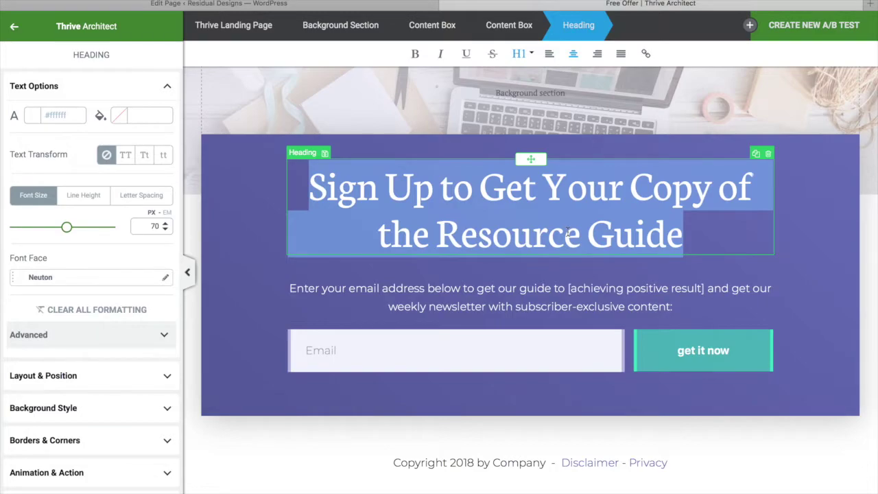
pyautogui.write('Discover the secret to creating')
pyautogui.moveTo(295, 189); pyautogui.dragTo(440, 188)
pyautogui.click(760, 197)
pyautogui.press('BackSpace')
pyautogui.press('BackSpace')
pyautogui.press('BackSpace')
pyautogui.press('BackSpace')
pyautogui.press('BackSpace')
pyautogui.press('BackSpace')
pyautogui.press('BackSpace')
pyautogui.press('BackSpace')
pyautogui.press('BackSpace')
pyautogui.press('BackSpace')
pyautogui.press('BackSpace')
pyautogui.press('BackSpace')
pyautogui.press('BackSpace')
pyautogui.press('BackSpace')
pyautogui.press('BackSpace')
pyautogui.press('BackSpace')
pyautogui.press('BackSpace')
pyautogui.press('BackSpace')
pyautogui.press('BackSpace')
pyautogui.press('BackSpace')
pyautogui.press('BackSpace')
pyautogui.write('how one strage trick double my squeeze page')
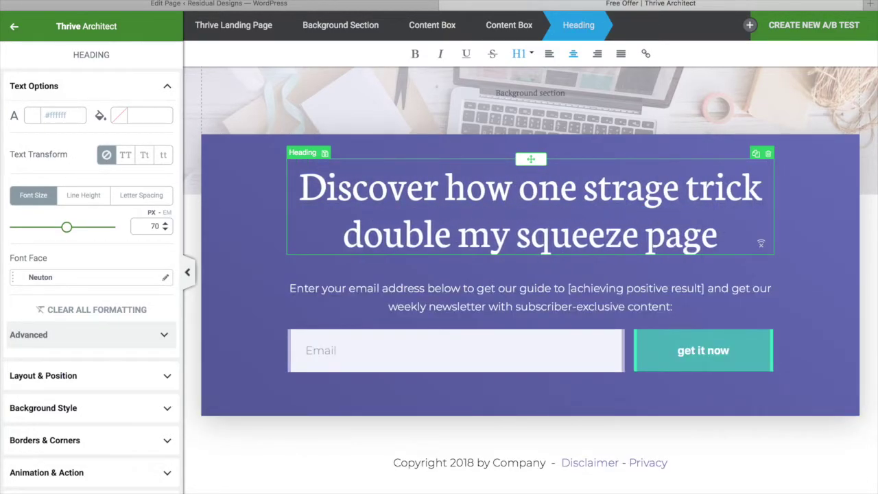
pyautogui.press('BackSpace')
pyautogui.press('BackSpace')
pyautogui.press('BackSpace')
pyautogui.press('BackSpace')
pyautogui.press('BackSpace')
pyautogui.press('BackSpace')
pyautogui.press('BackSpace')
pyautogui.press('BackSpace')
pyautogui.press('BackSpace')
pyautogui.press('BackSpace')
pyautogui.press('BackSpace')
pyautogui.press('BackSpace')
pyautogui.press('BackSpace')
pyautogui.press('BackSpace')
pyautogui.press('BackSpace')
pyautogui.press('BackSpace')
pyautogui.press('BackSpace')
pyautogui.press('BackSpace')
pyautogui.press('BackSpace')
pyautogui.press('BackSpace')
pyautogui.write('Want to double your conversion rates')
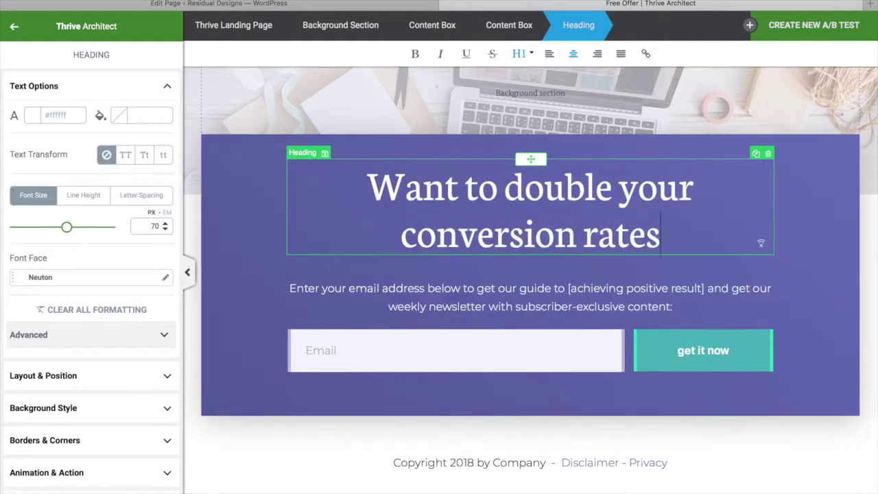
pyautogui.write('?')
# Step: Rewrite the subtext to promote the free cheat sheet of elements every good squeeze page has
pyautogui.tripleClick(530, 297)
pyautogui.press('BackSpace')
pyautogui.write('Free cheat sheat showes you the essential')
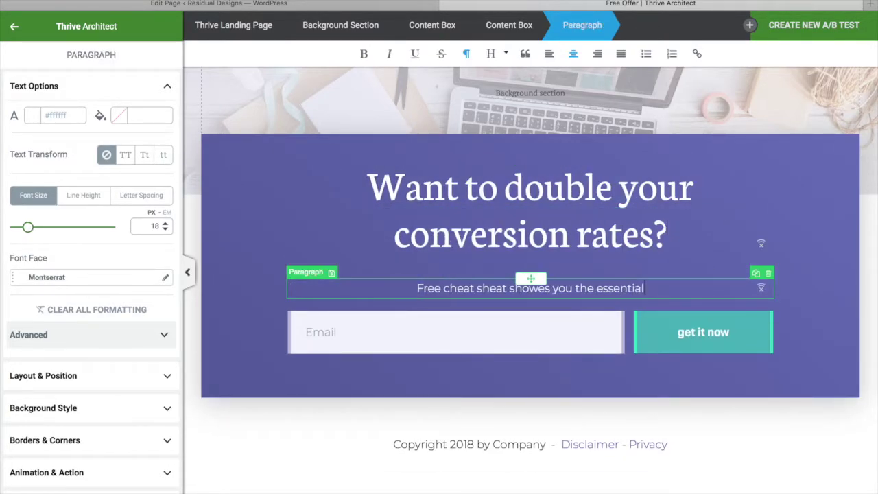
pyautogui.write(' elements of every good sque')
pyautogui.press('BackSpace')
pyautogui.press('BackSpace')
pyautogui.press('BackSpace')
pyautogui.press('BackSpace')
pyautogui.press('BackSpace')
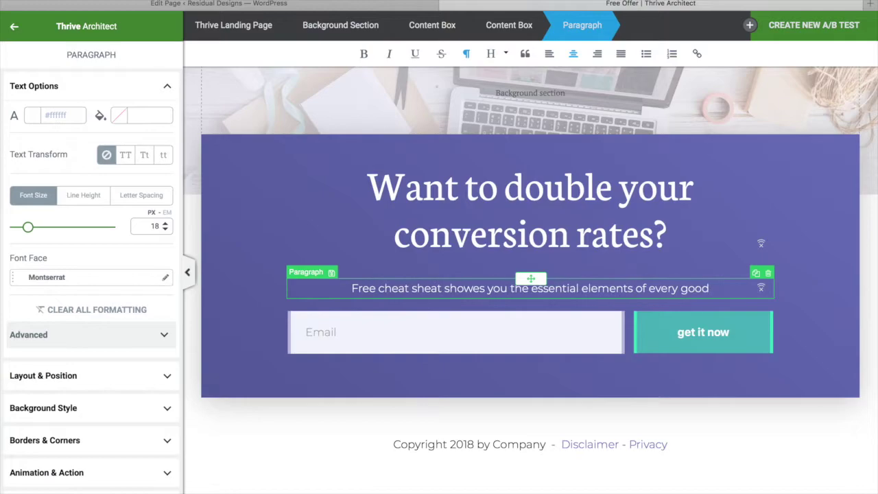
pyautogui.moveTo(709, 288); pyautogui.dragTo(647, 288)
pyautogui.press('BackSpace')
pyautogui.press('BackSpace')
pyautogui.press('BackSpace')
pyautogui.press('BackSpace')
pyautogui.write('every good squeeze page has...')
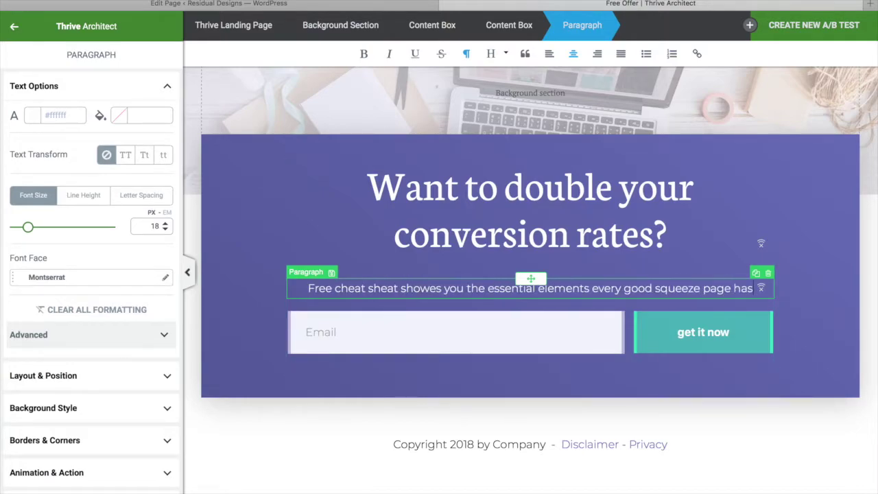
# Step: Insert 'squeeze page' before 'conversion' in the headline, then select the signup form
pyautogui.click(422, 235)
pyautogui.write('squeeze page')
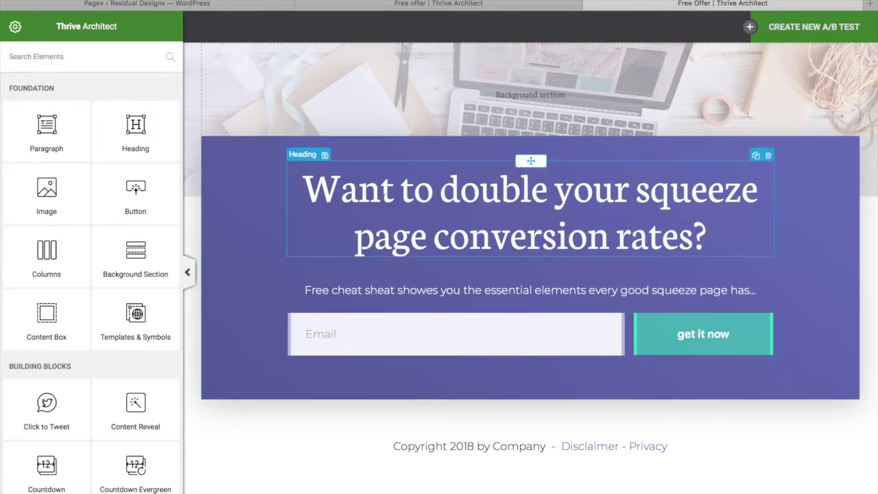
pyautogui.click(378, 290)
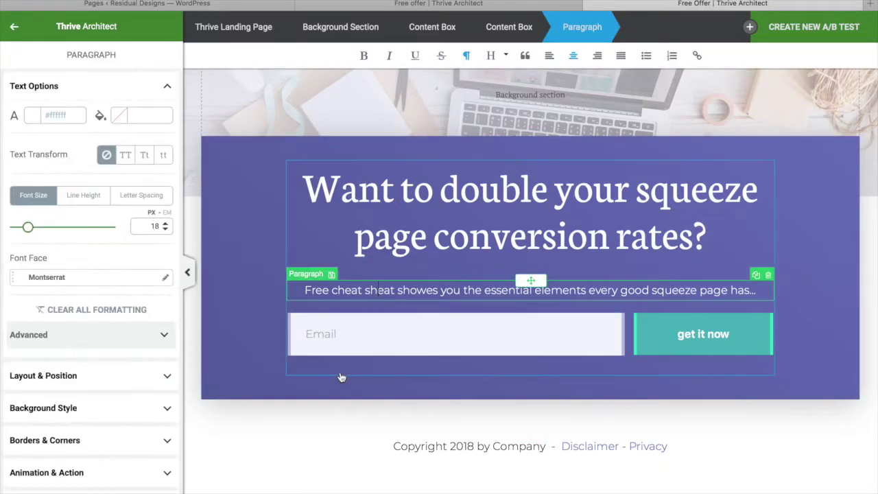
pyautogui.click(332, 336)
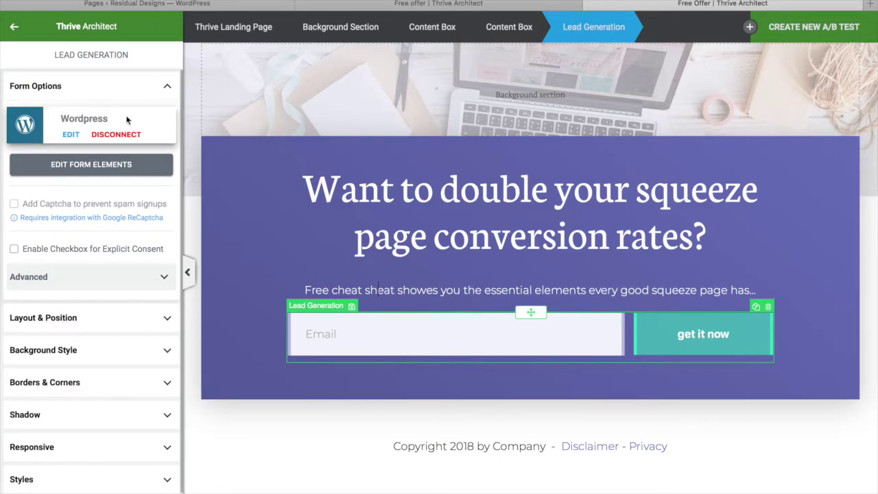
# Step: Switch the form from WordPress to AWeber's 'My $0 to $100 list' and accept the Email field
pyautogui.click(131, 136)
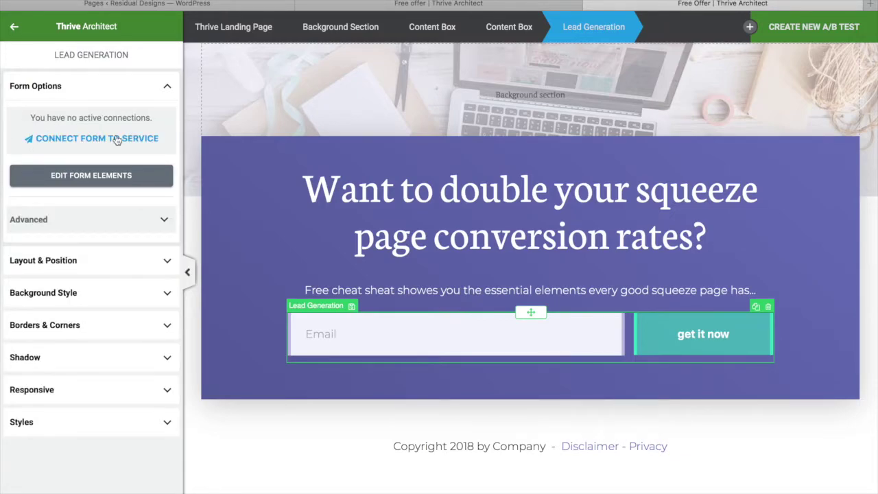
pyautogui.click(117, 139)
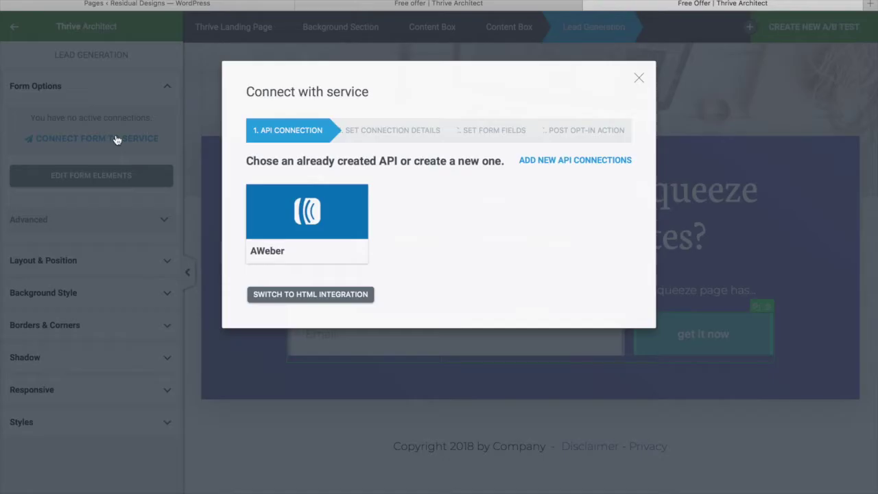
pyautogui.click(310, 214)
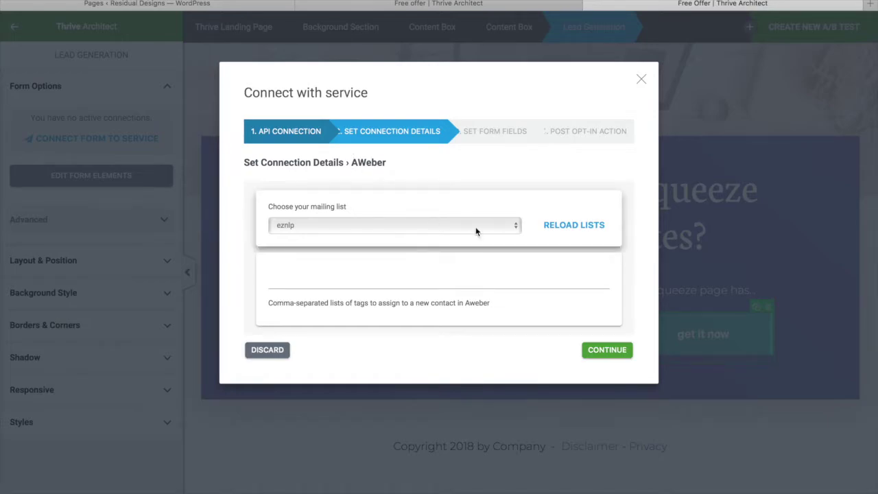
pyautogui.click(517, 228)
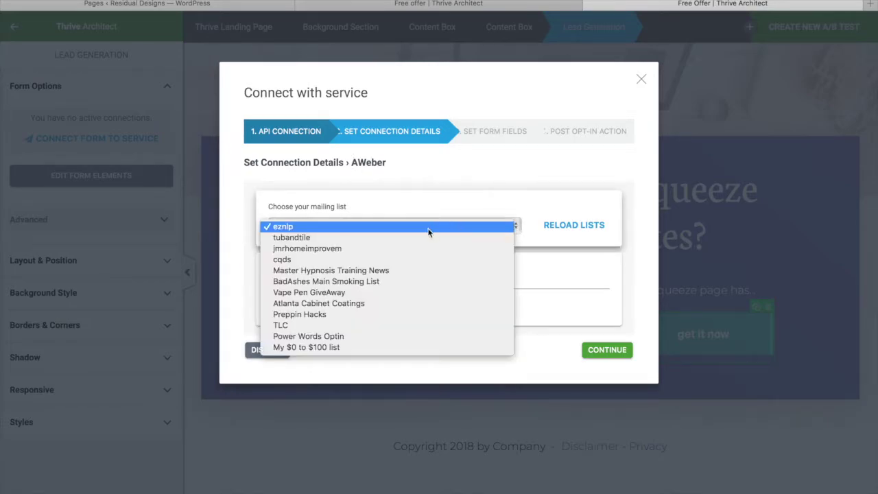
pyautogui.click(317, 347)
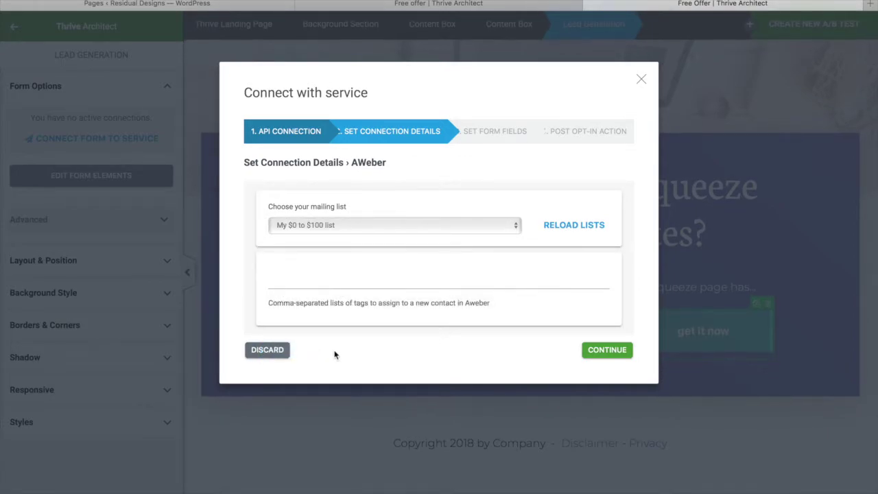
pyautogui.click(308, 274)
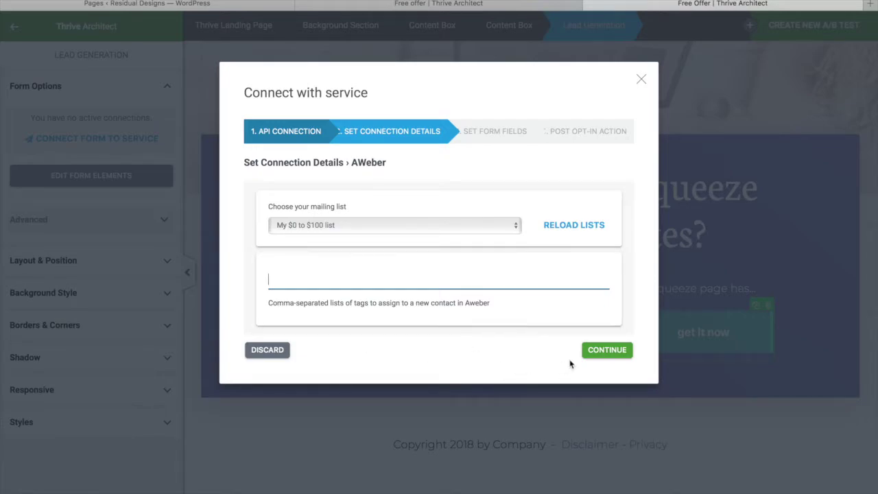
pyautogui.click(605, 352)
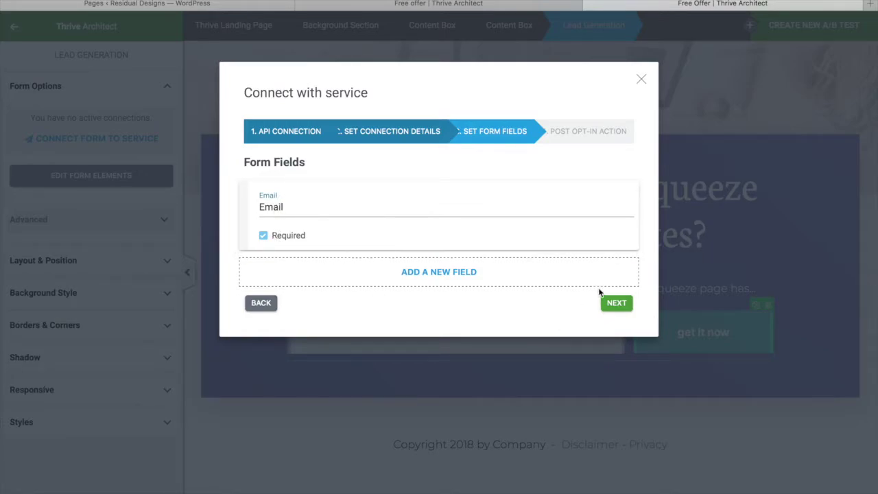
pyautogui.click(621, 304)
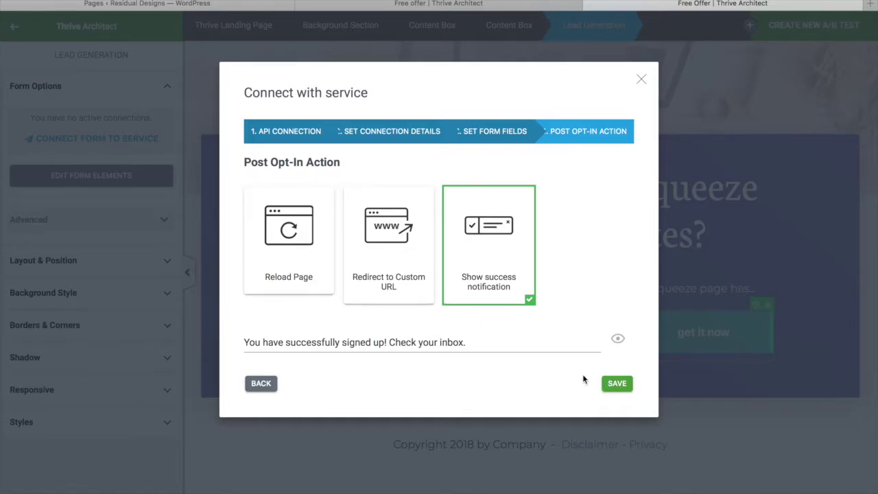
pyautogui.click(383, 248)
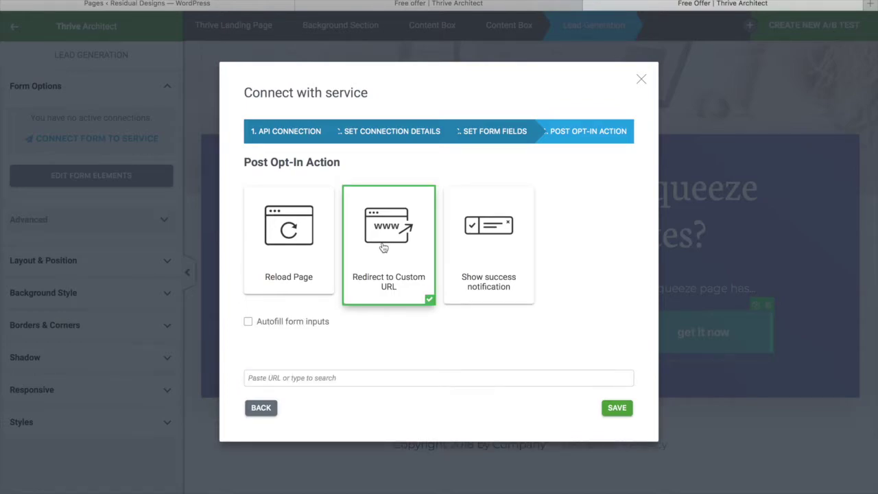
pyautogui.click(307, 377)
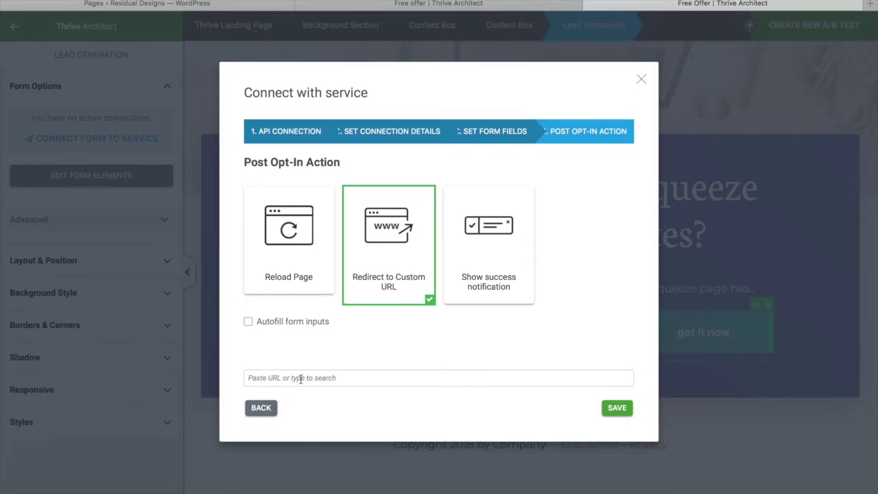
pyautogui.click(301, 378)
pyautogui.write('https://residualdesigns.com/thankyou')
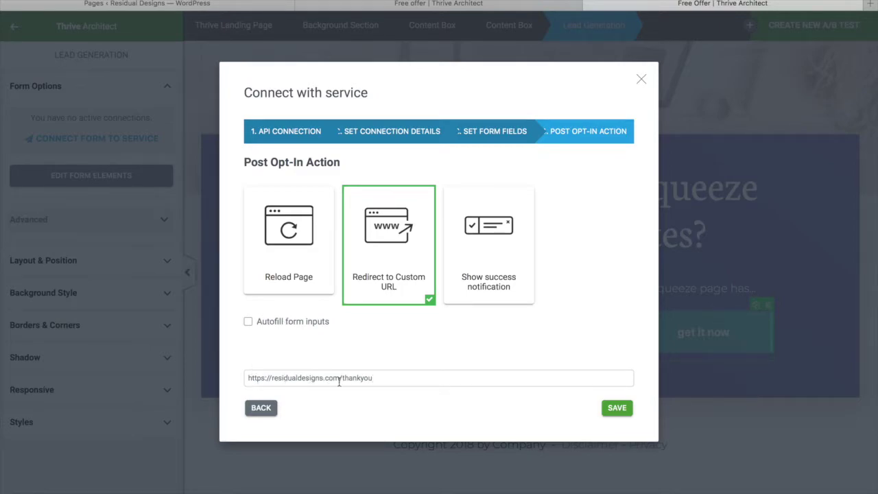
pyautogui.click(617, 408)
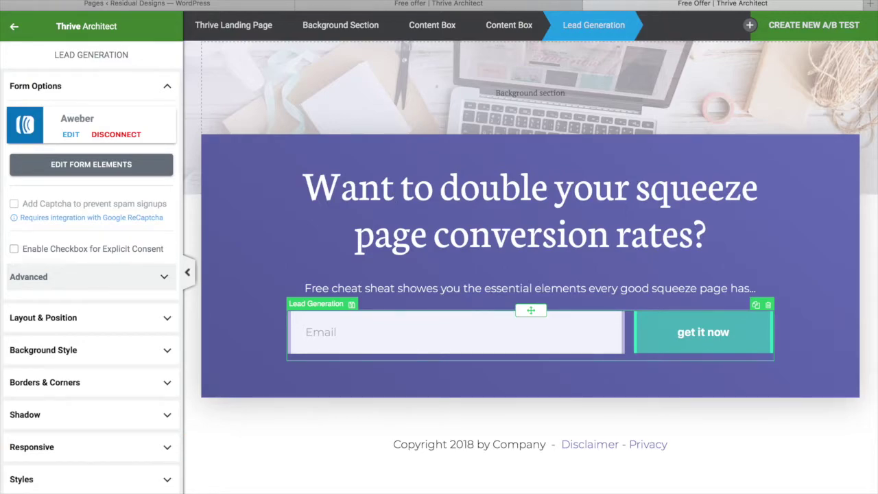
# Step: Save the page, preview it, and submit a test email through the form, which hits a 404
pyautogui.hotkey('ctrl', 's')
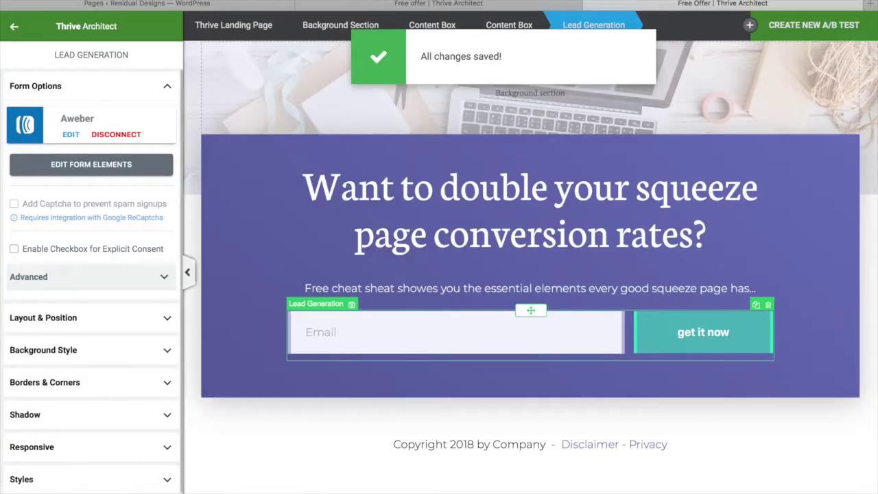
pyautogui.click(34, 482)
pyautogui.click(67, 388)
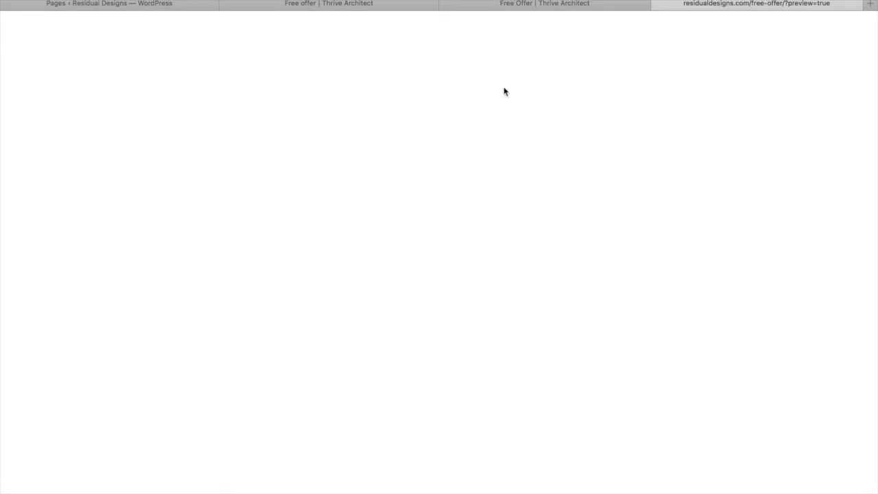
pyautogui.write('test@testemail.com')
pyautogui.press('Return')
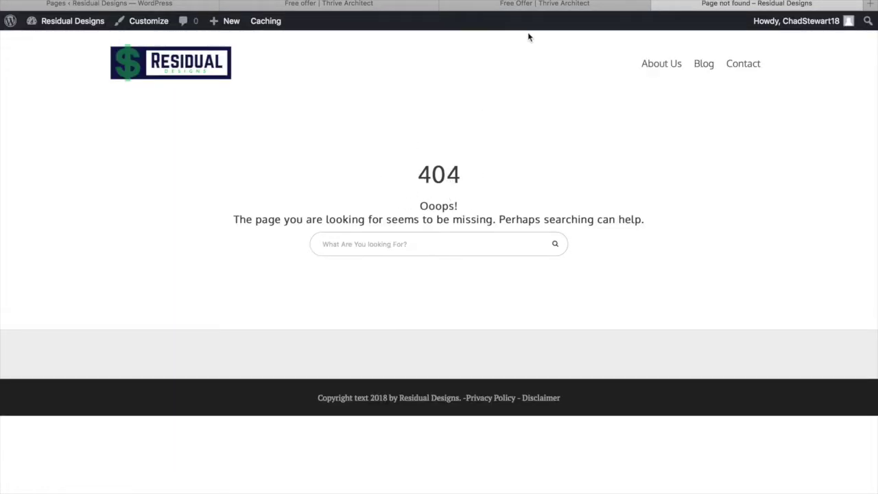
pyautogui.click(553, 9)
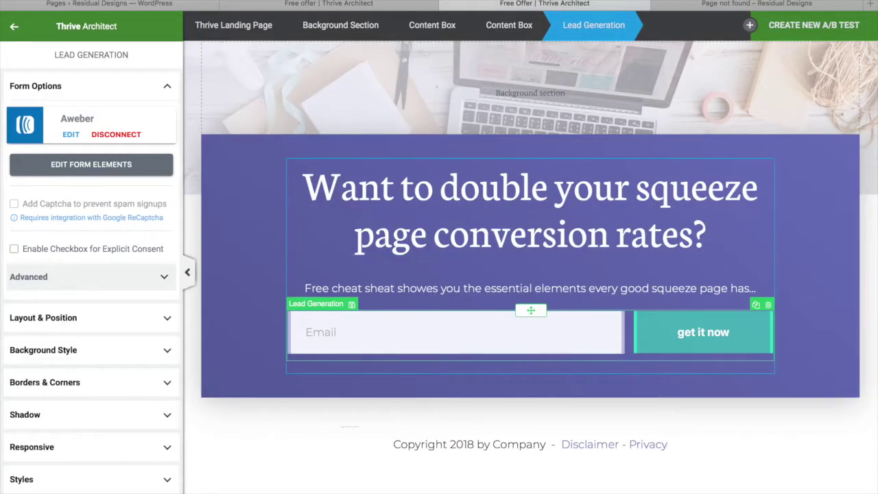
# Step: Remove the old link from the footer's Disclaimer text and relink it to the Disclaimer page
pyautogui.click(326, 441)
pyautogui.click(594, 444)
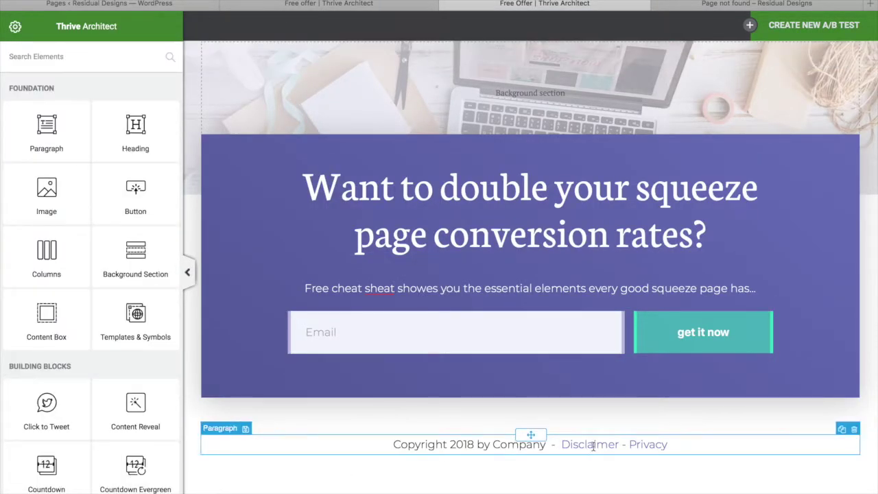
pyautogui.click(628, 471)
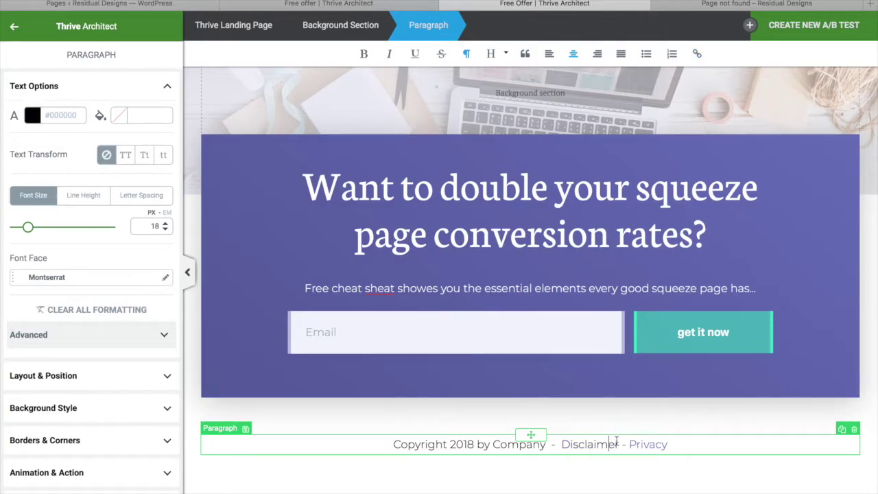
pyautogui.moveTo(619, 442); pyautogui.dragTo(562, 444)
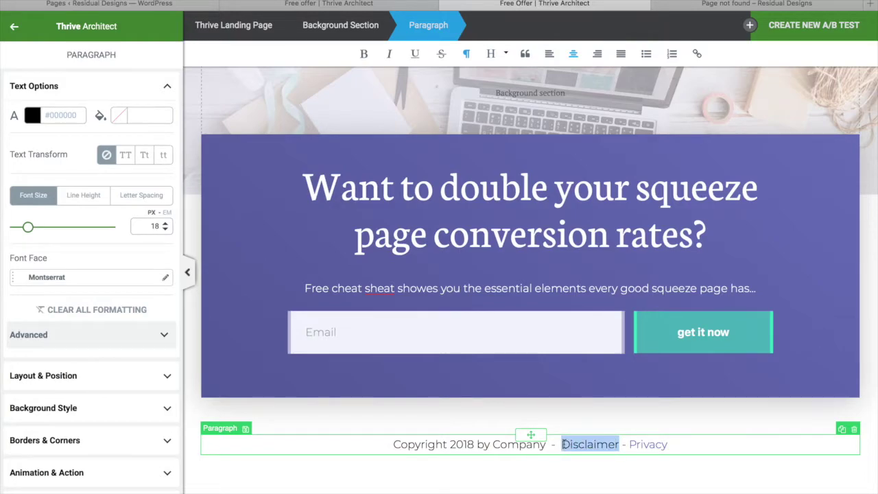
pyautogui.click(697, 53)
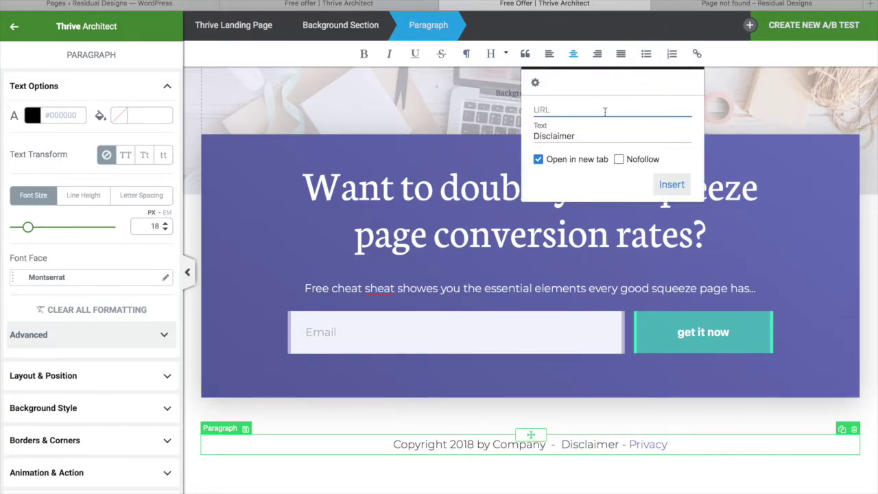
pyautogui.write('disc')
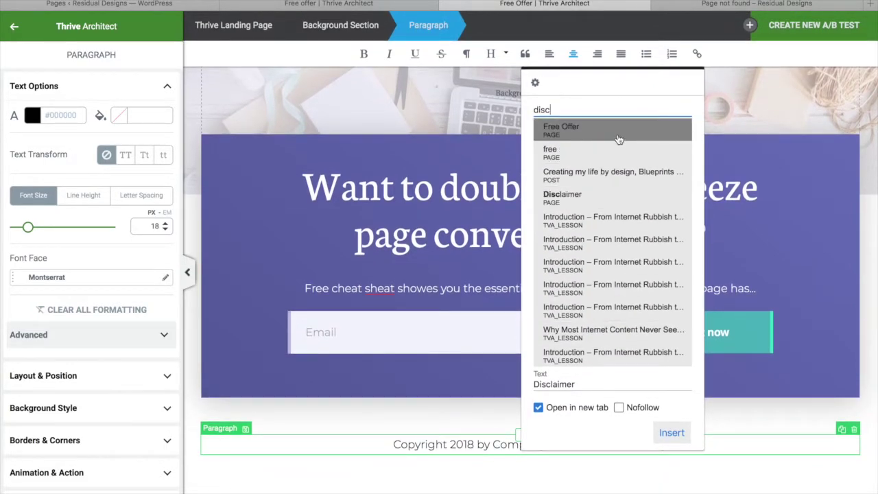
pyautogui.click(554, 200)
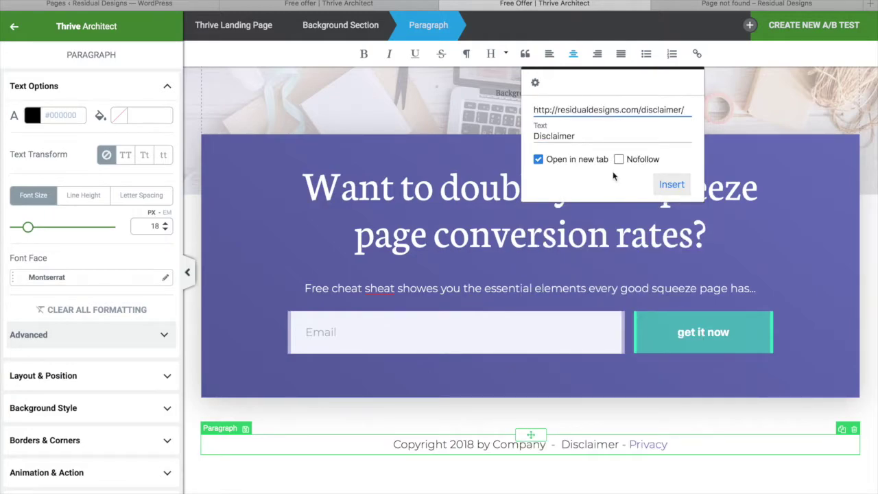
pyautogui.click(672, 185)
# Step: Remove the old link from the footer's Privacy text and relink it to the Privacy Policy page
pyautogui.click(696, 446)
pyautogui.click(650, 444)
pyautogui.click(685, 473)
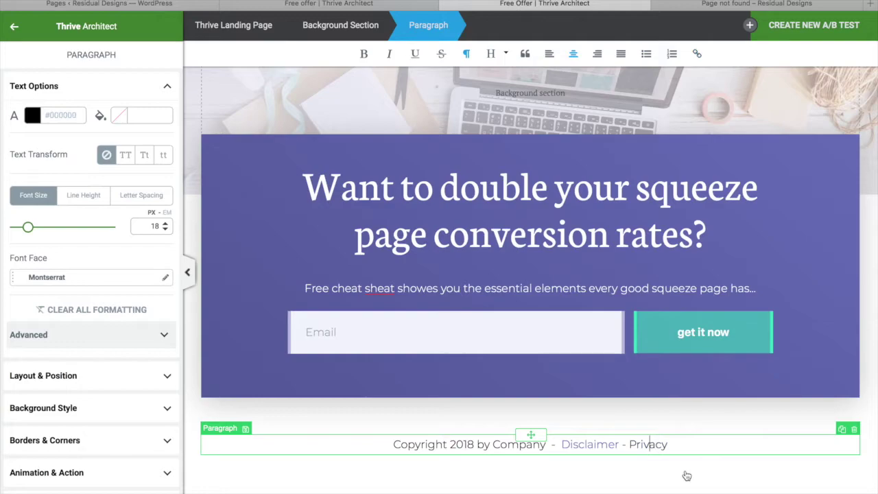
pyautogui.moveTo(680, 445); pyautogui.dragTo(631, 444)
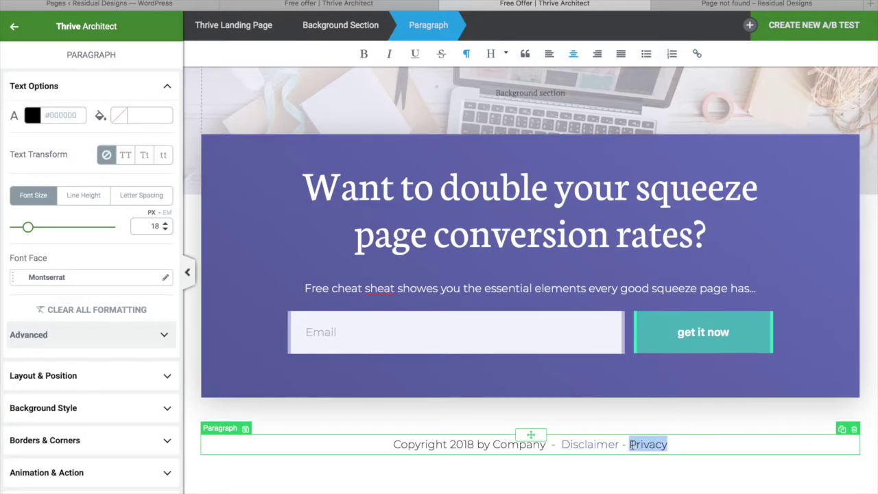
pyautogui.click(696, 54)
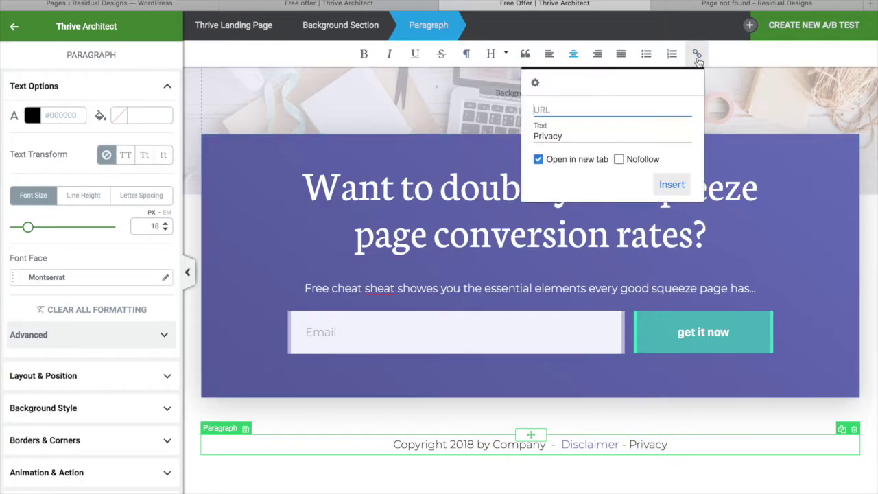
pyautogui.write('p')
pyautogui.write('rv')
pyautogui.write('iva')
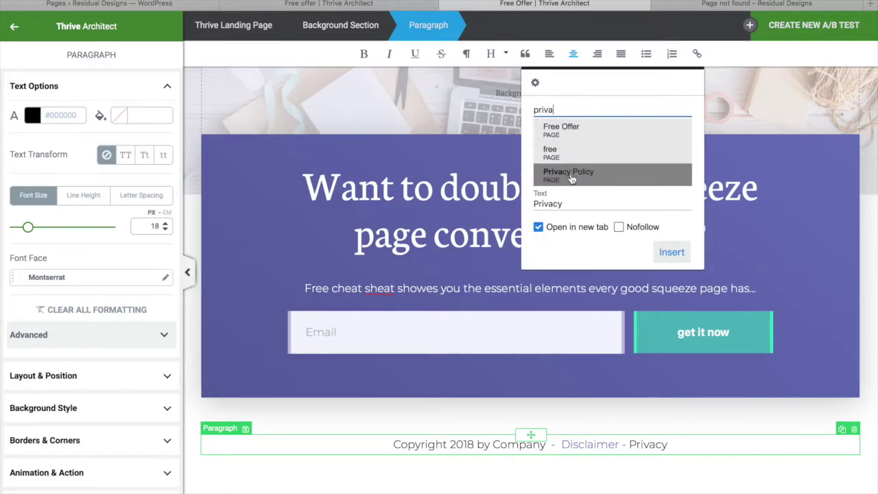
pyautogui.click(571, 176)
pyautogui.click(673, 185)
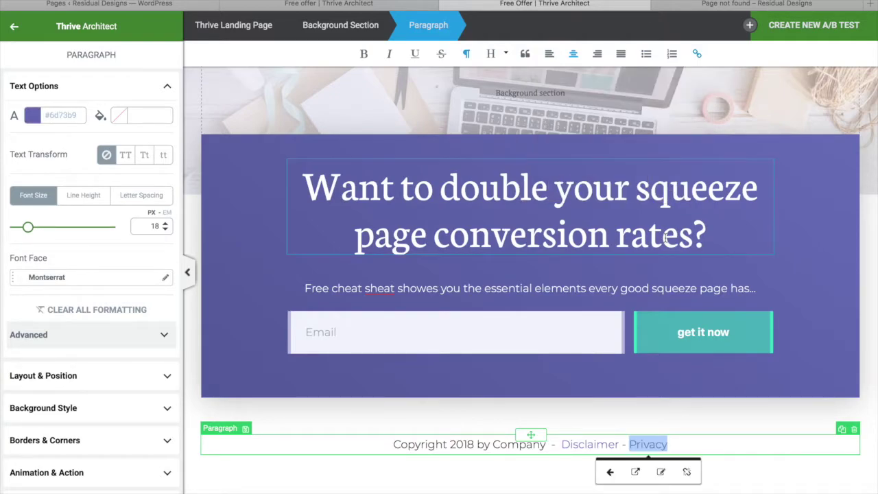
pyautogui.click(742, 491)
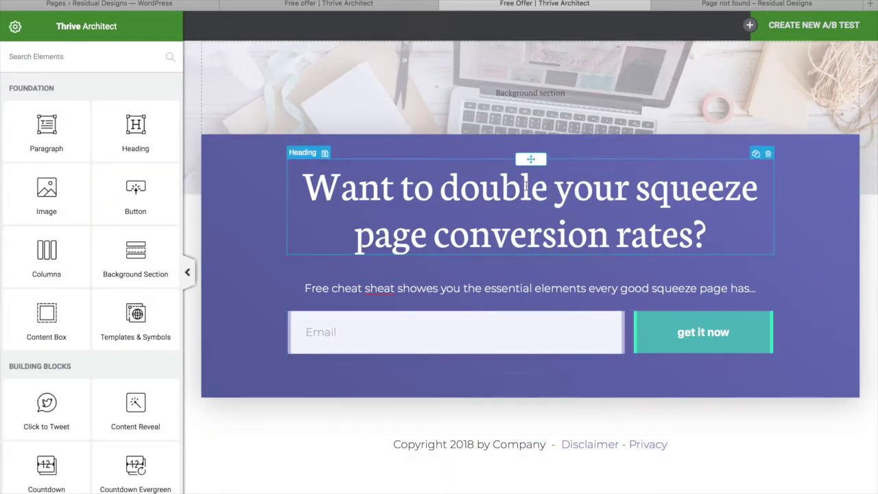
# Step: Give the content box a navy #102251 gradient, then drop an image block above it
pyautogui.click(237, 160)
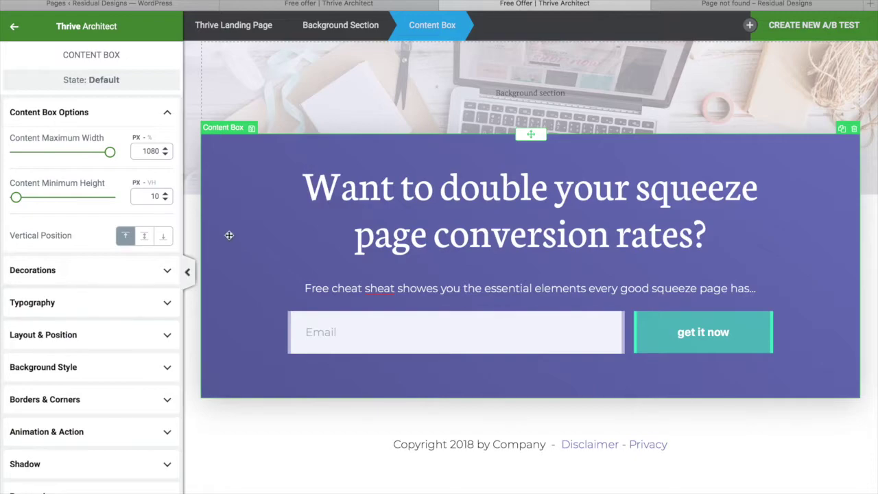
pyautogui.scroll(-2, 333, 421)
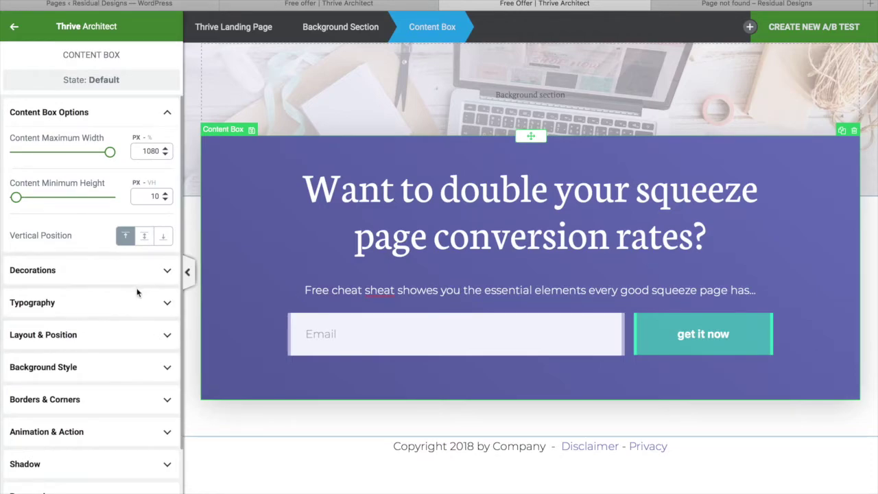
pyautogui.click(129, 368)
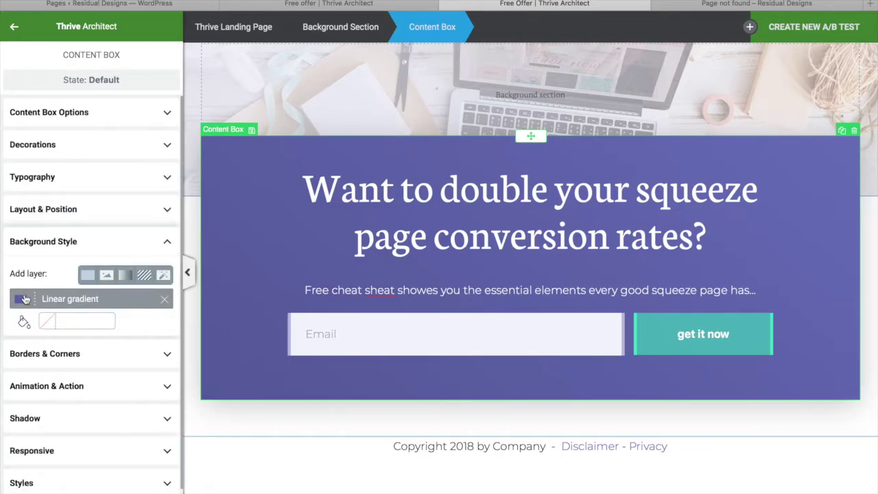
pyautogui.click(26, 299)
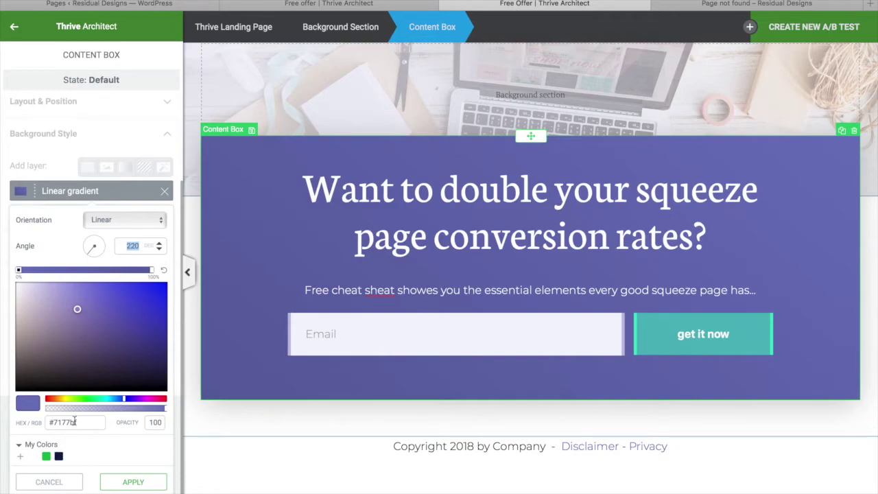
pyautogui.moveTo(126, 401); pyautogui.dragTo(120, 401)
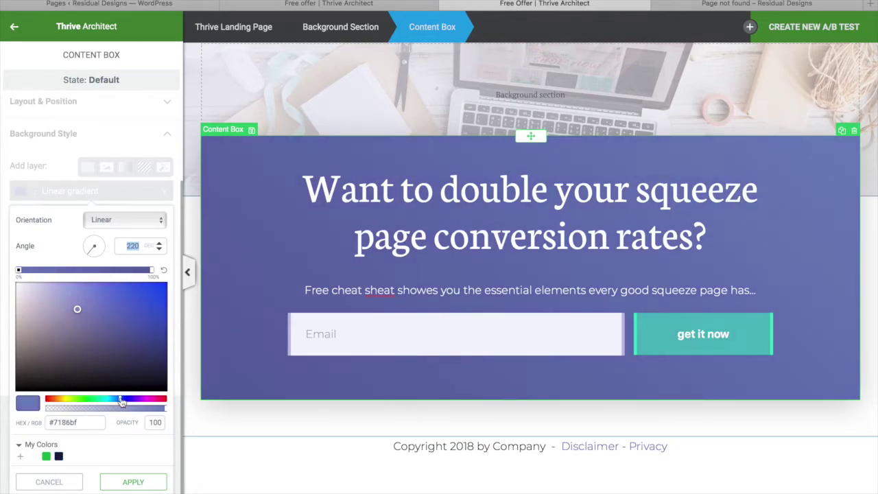
pyautogui.click(143, 332)
pyautogui.moveTo(143, 332); pyautogui.dragTo(137, 359)
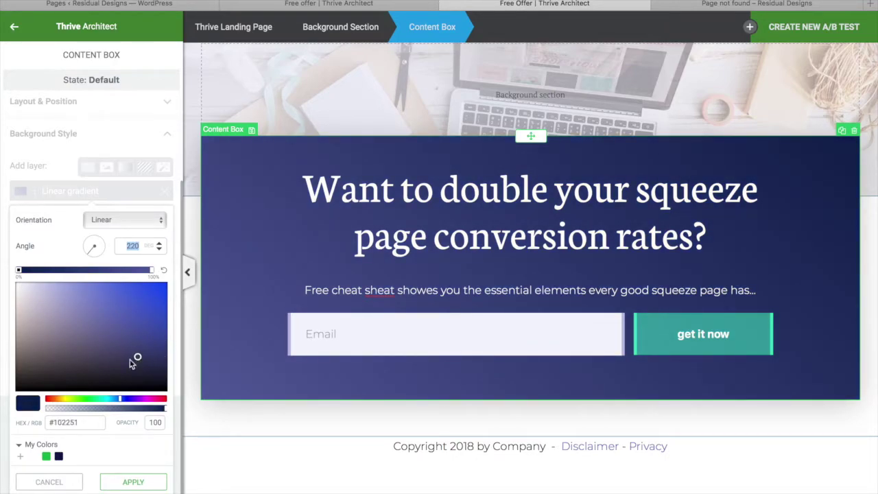
pyautogui.click(20, 456)
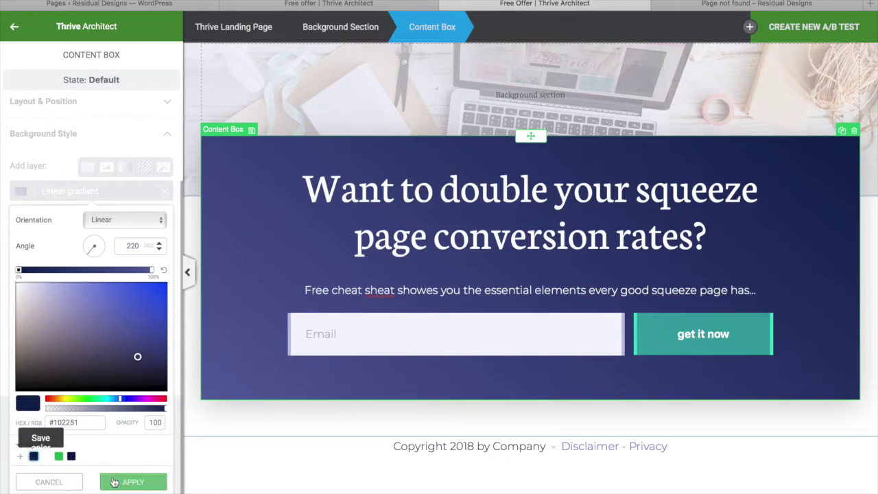
pyautogui.click(141, 482)
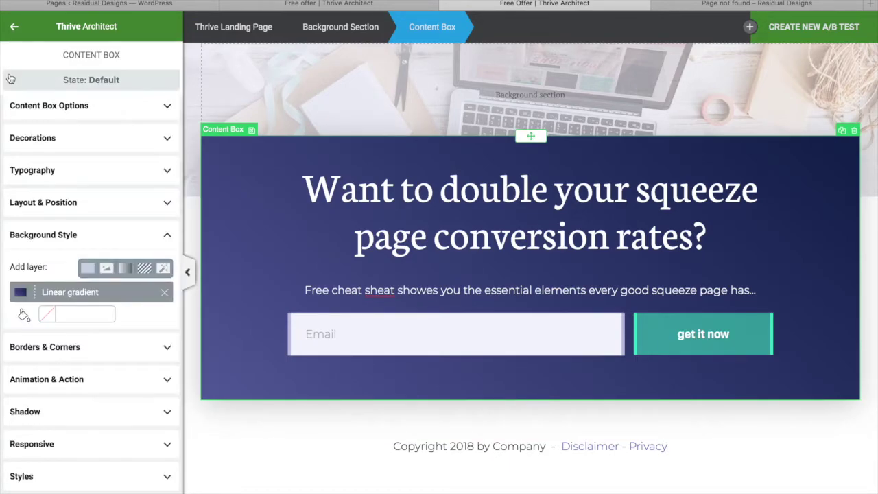
pyautogui.click(13, 29)
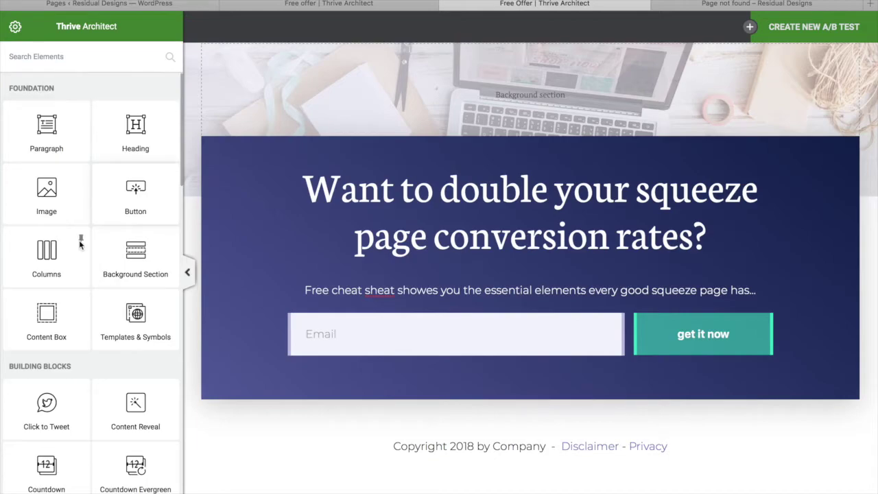
pyautogui.moveTo(53, 175); pyautogui.dragTo(512, 101)
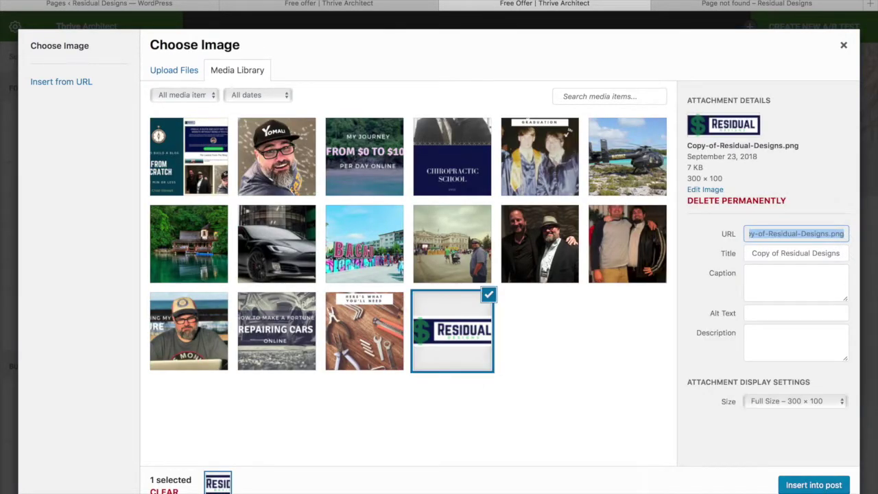
# Step: Insert the Residual Designs logo, centre it and shrink its width
pyautogui.click(807, 485)
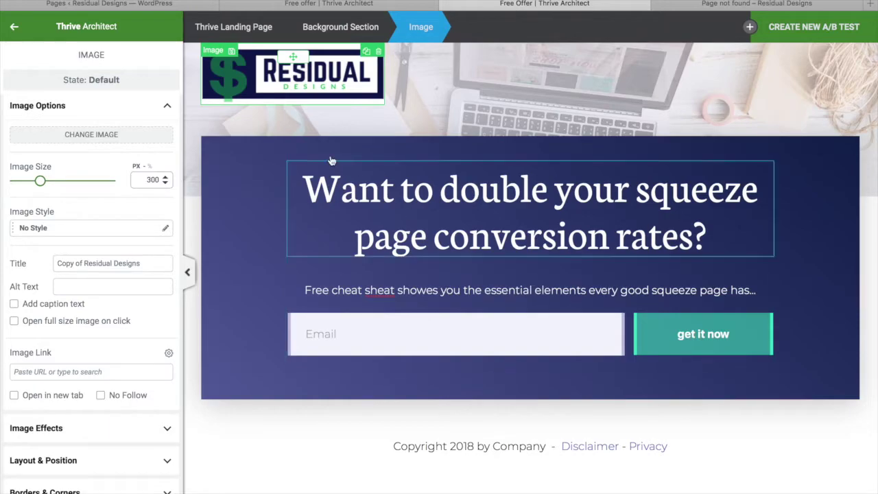
pyautogui.scroll(-5, 81, 311)
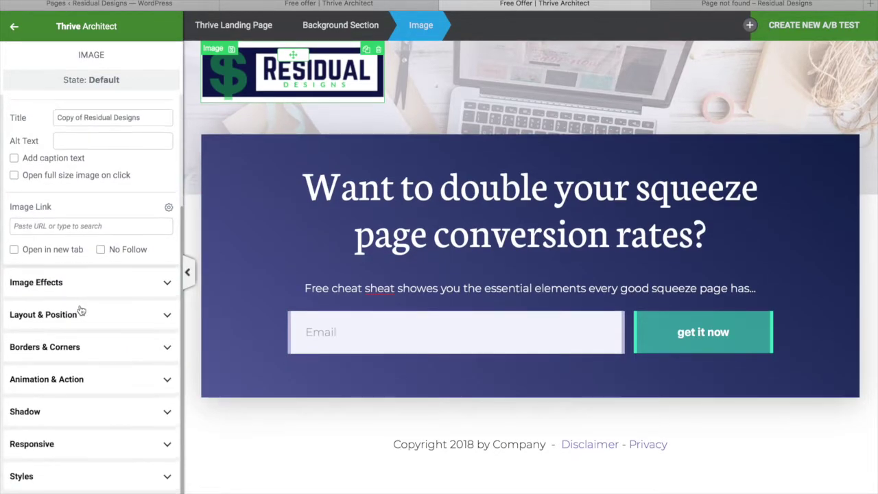
pyautogui.click(117, 312)
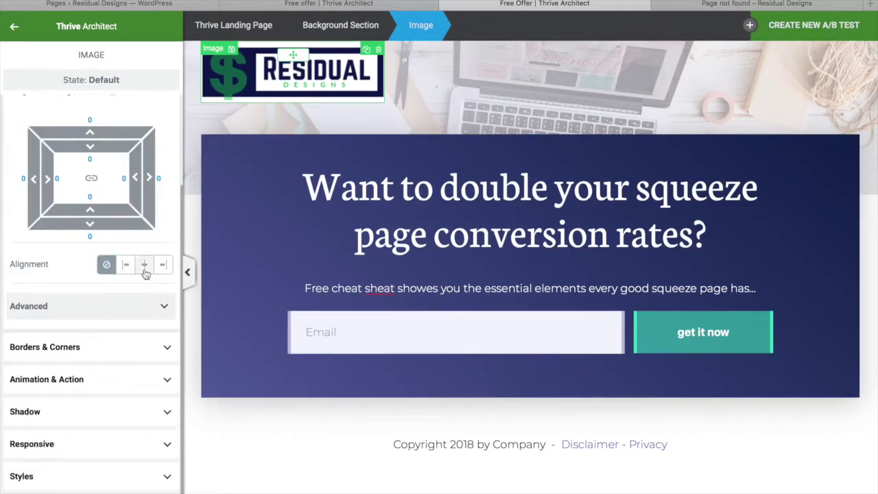
pyautogui.click(145, 264)
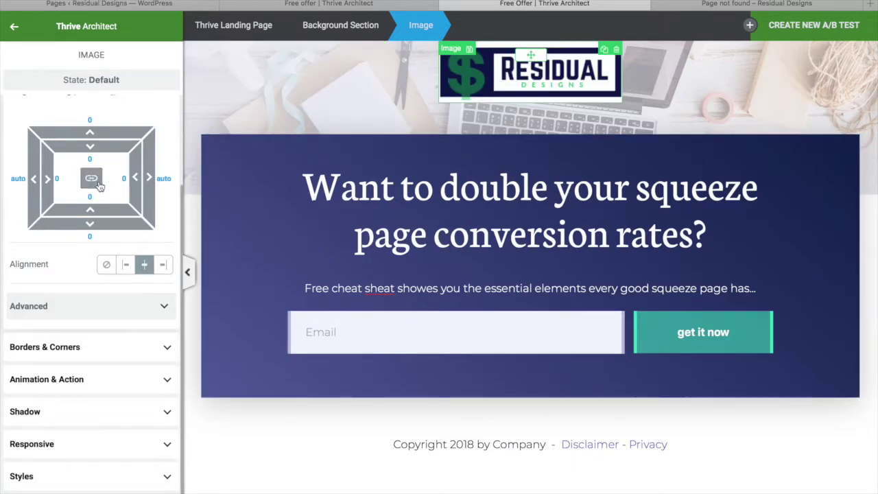
pyautogui.scroll(3, 96, 184)
pyautogui.click(110, 117)
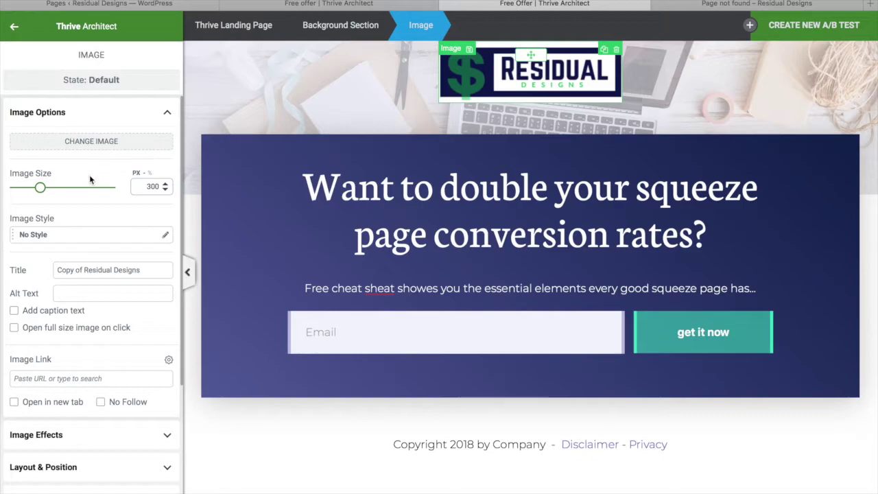
pyautogui.moveTo(43, 196); pyautogui.dragTo(26, 191)
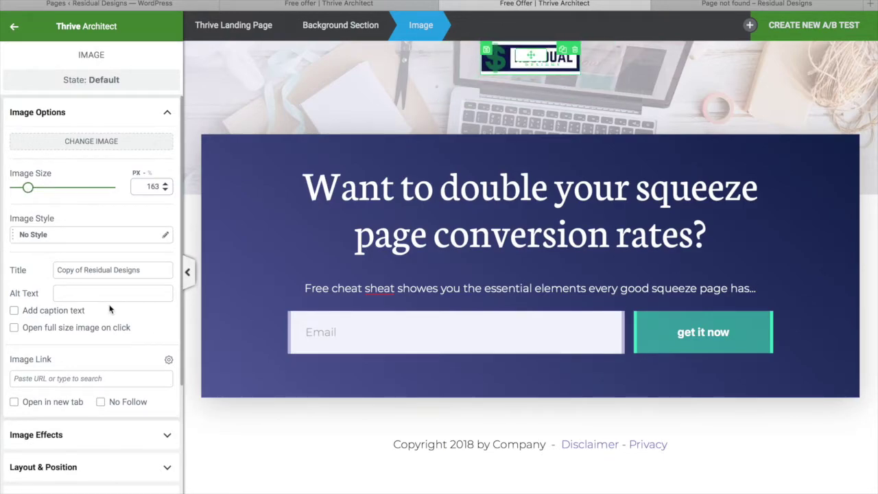
# Step: Round the logo's corners to 21 px and add a top margin above it
pyautogui.scroll(-3, 115, 412)
pyautogui.click(137, 347)
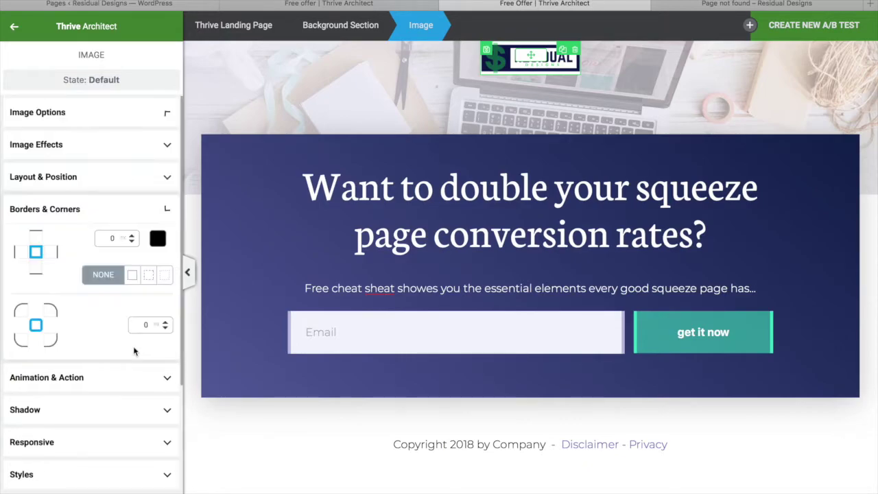
pyautogui.moveTo(167, 322); pyautogui.dragTo(166, 305)
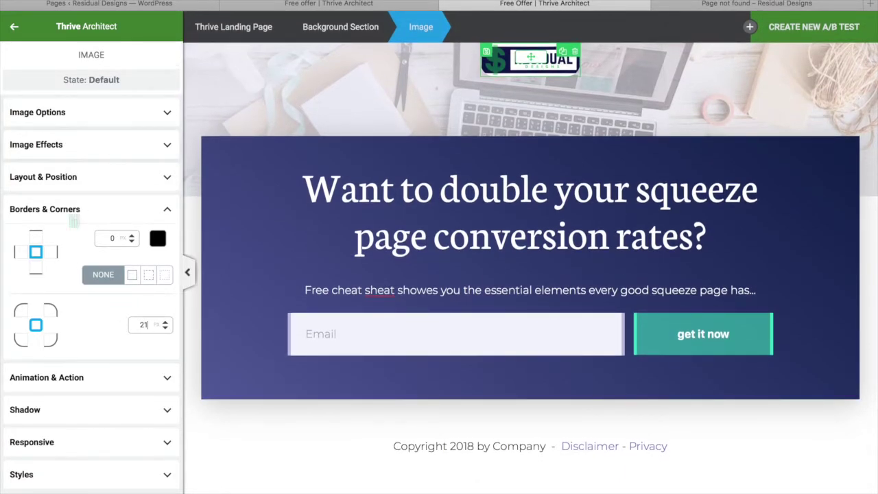
pyautogui.click(96, 178)
pyautogui.moveTo(99, 240); pyautogui.dragTo(99, 220)
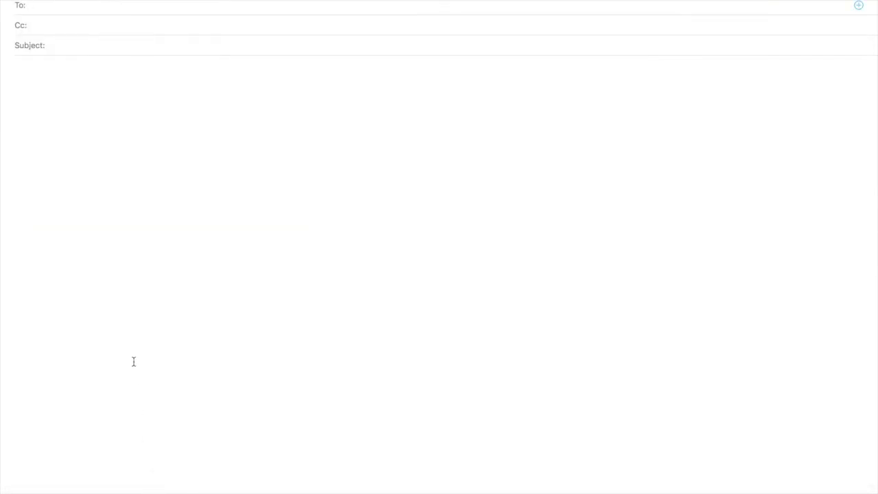
# Step: Save the Free Offer page and preview it live in a new tab
pyautogui.rightClick(134, 361)
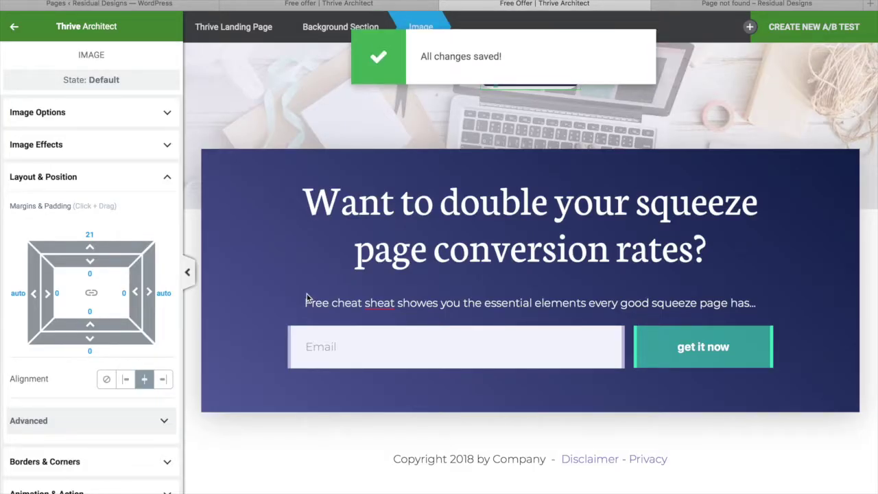
pyautogui.click(306, 297)
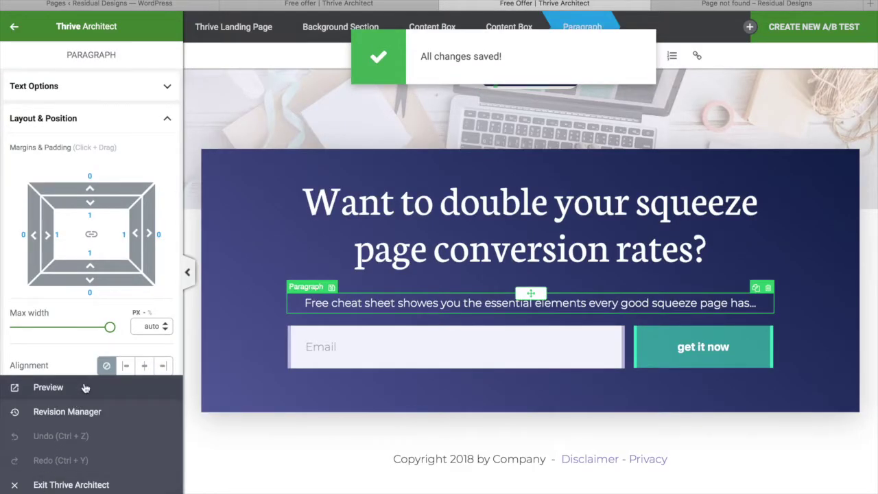
pyautogui.click(85, 388)
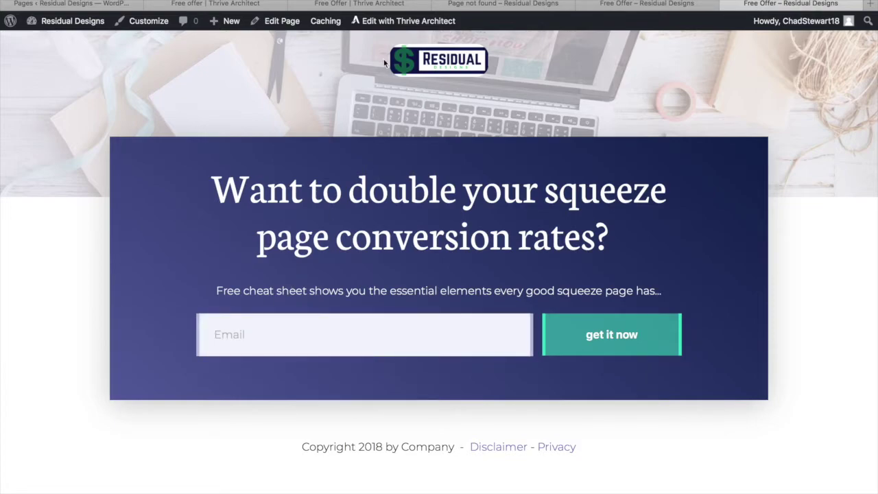
pyautogui.moveTo(229, 26)
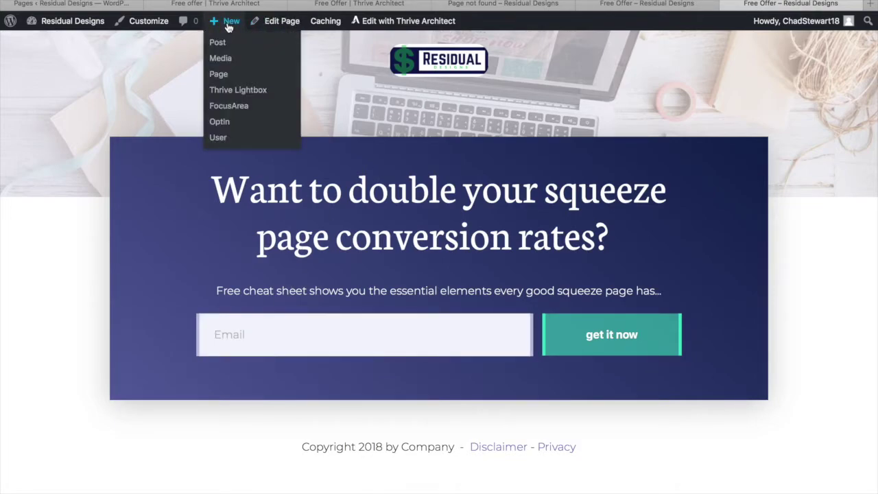
# Step: Publish a new 'Thank You' page with the /thankyou/ permalink and launch Thrive Architect on it
pyautogui.click(218, 74)
pyautogui.write('S')
pyautogui.press('BackSpace')
pyautogui.write('Thank You')
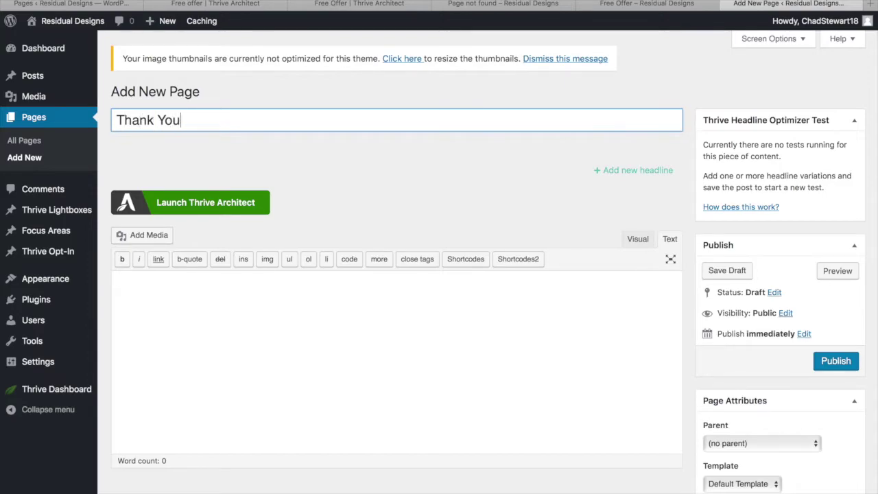
pyautogui.click(835, 365)
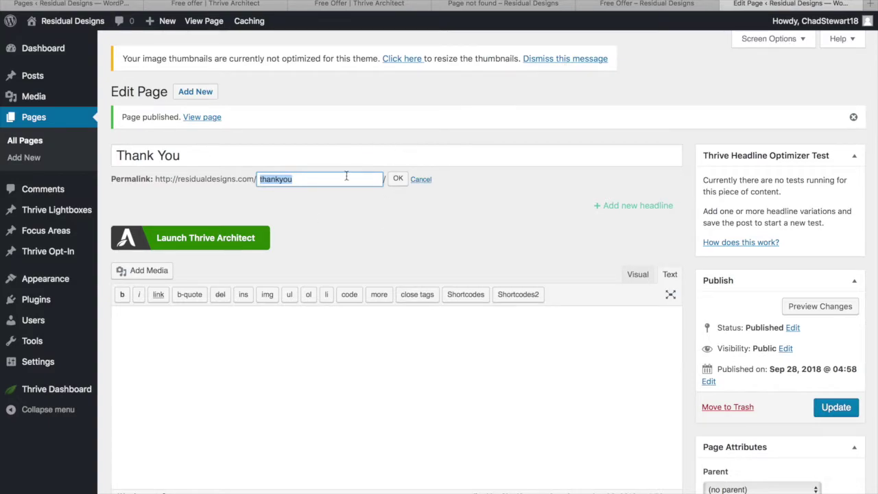
pyautogui.click(398, 180)
pyautogui.click(837, 407)
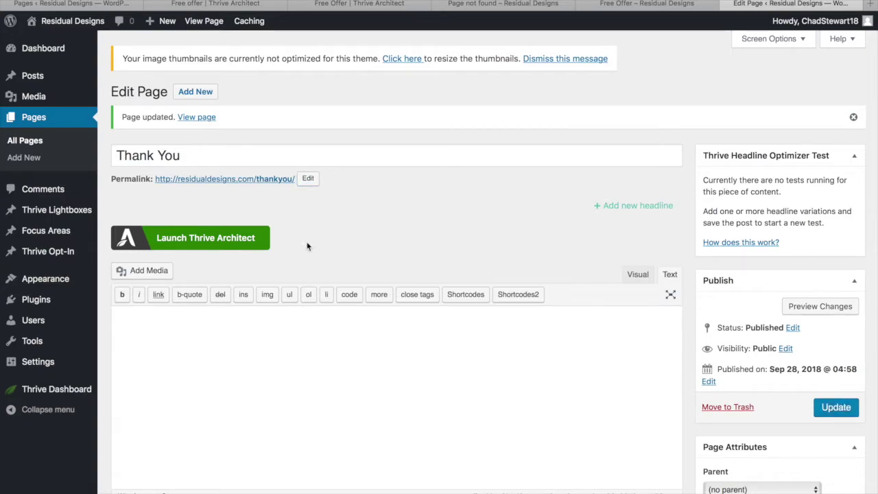
pyautogui.click(246, 241)
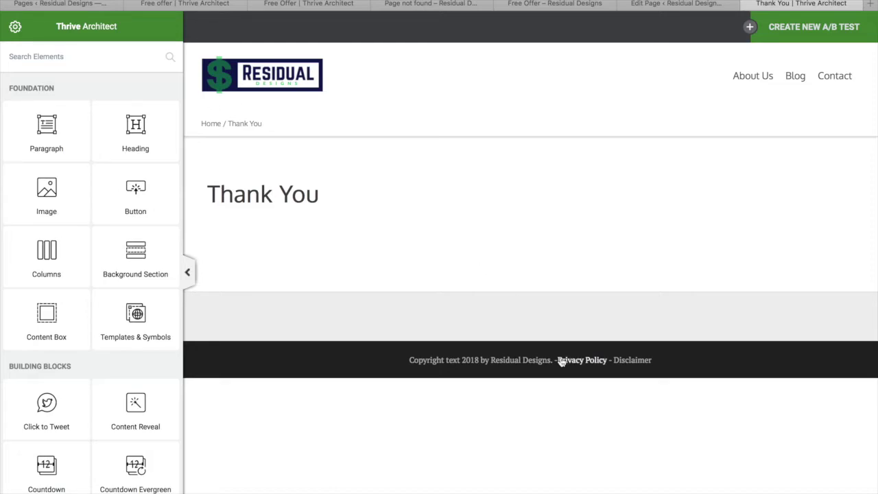
# Step: Apply the NotPS Confirmation landing page template through Template Setup
pyautogui.click(15, 27)
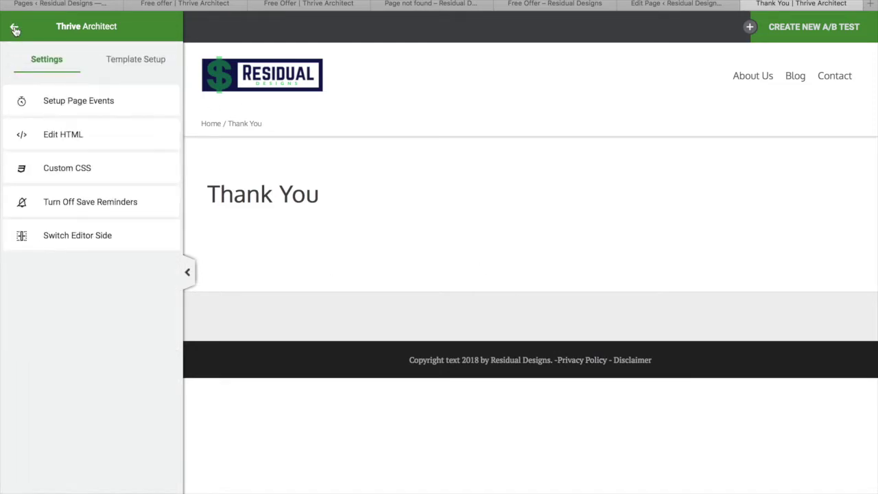
pyautogui.click(150, 68)
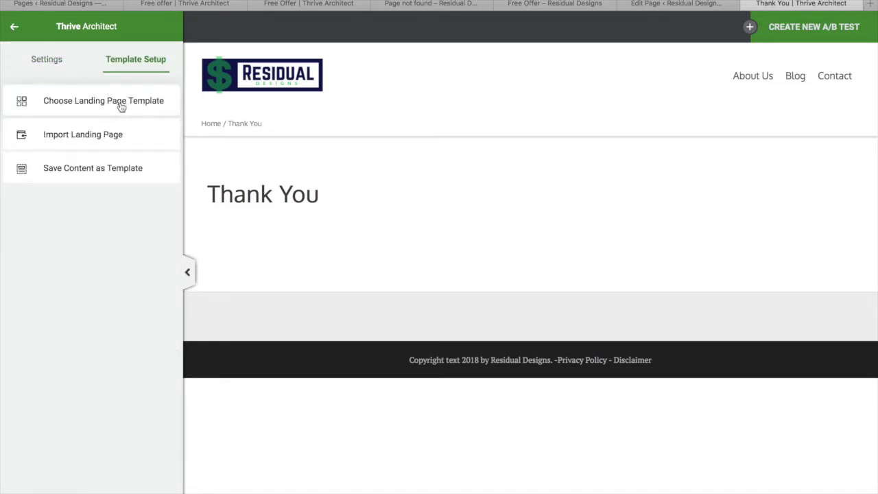
pyautogui.click(121, 104)
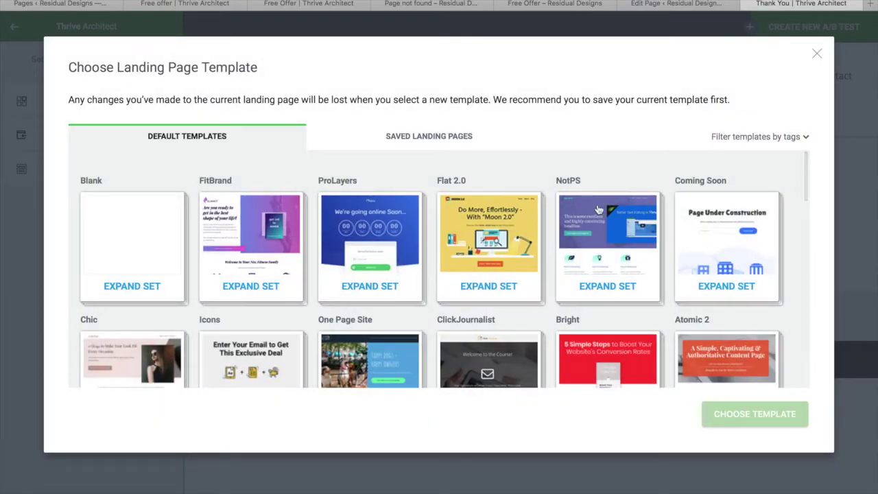
pyautogui.click(611, 233)
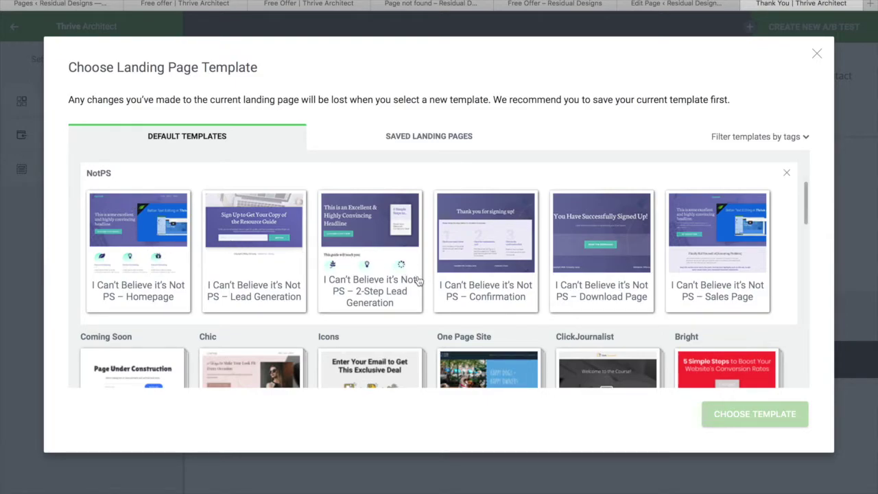
pyautogui.scroll(-1, 489, 232)
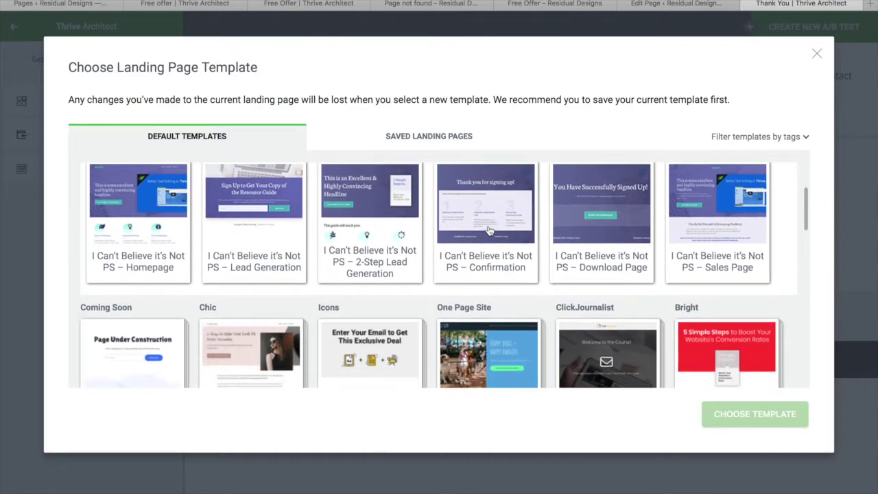
pyautogui.click(484, 209)
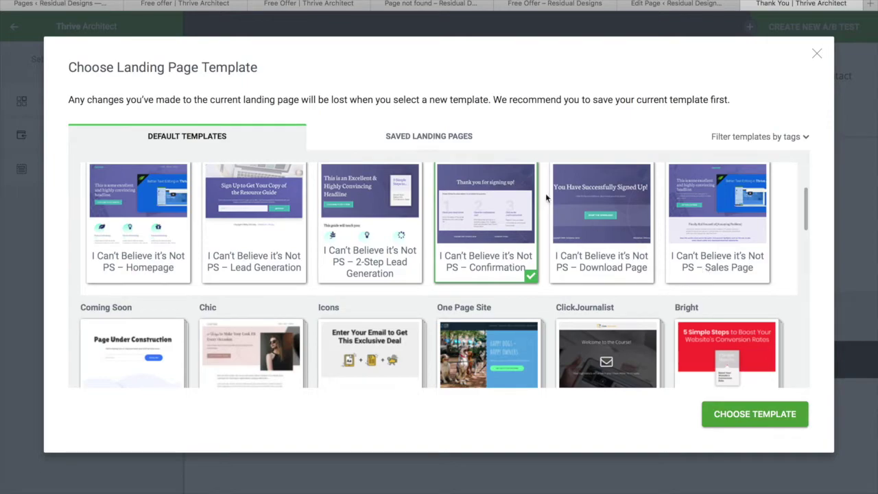
pyautogui.click(774, 418)
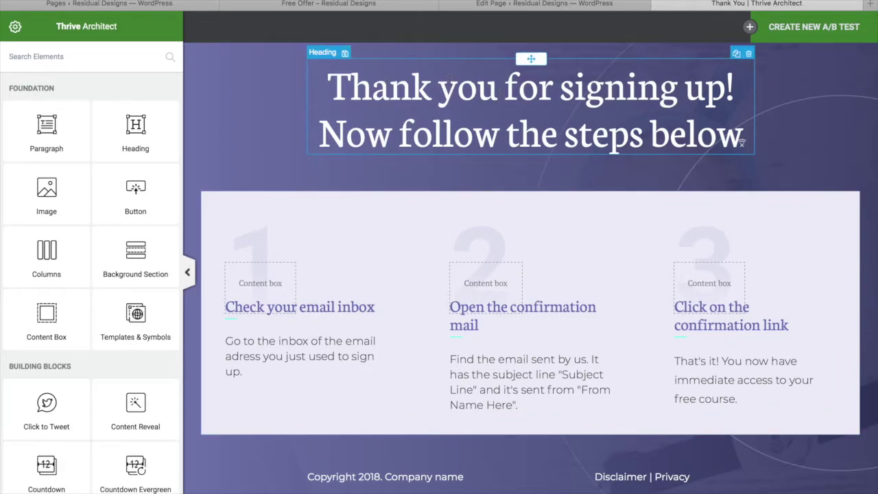
# Step: Delete the three-step content box, leaving only the heading and footer
pyautogui.click(519, 100)
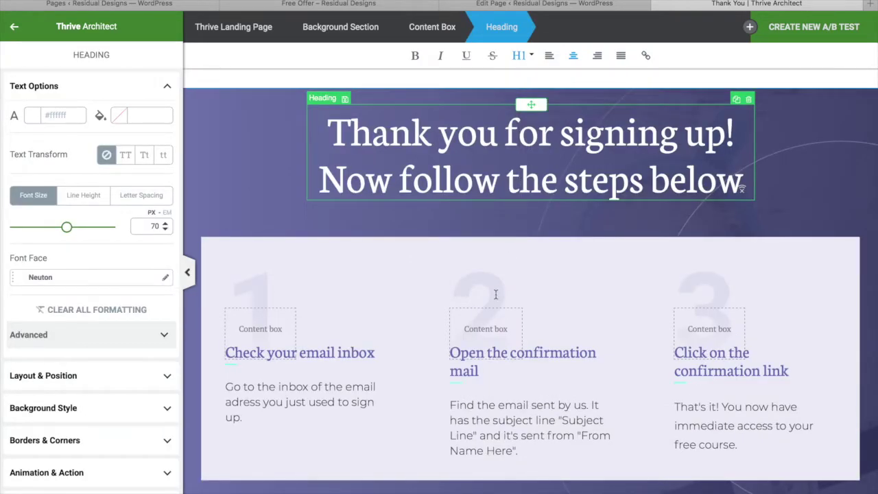
pyautogui.scroll(-2, 497, 300)
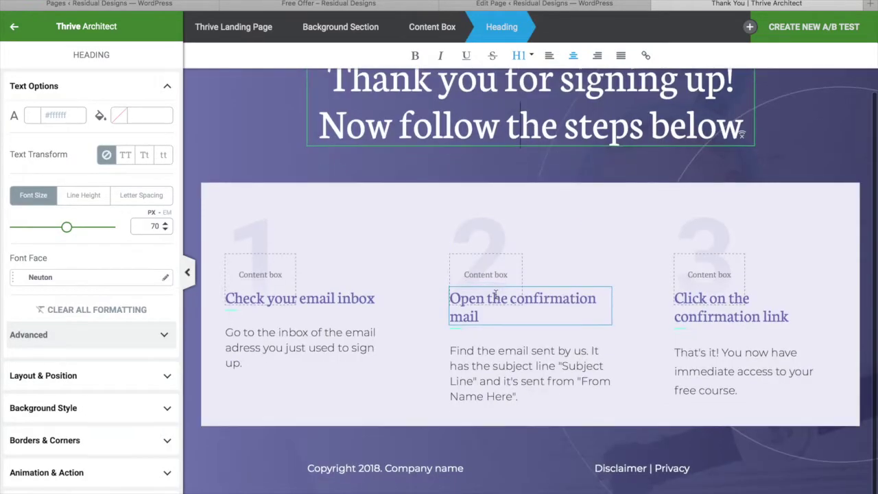
pyautogui.click(857, 188)
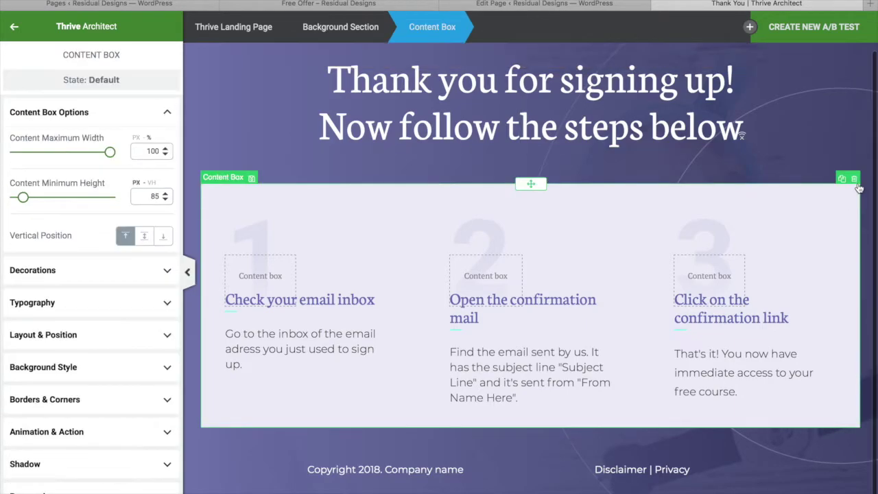
pyautogui.click(855, 179)
# Step: Replace the footer's Company name placeholder with 'Residual Designs'
pyautogui.click(469, 336)
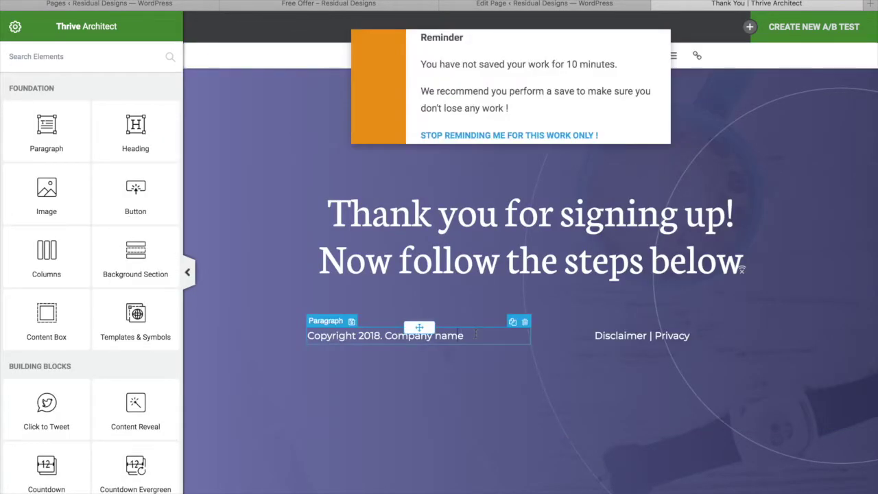
pyautogui.moveTo(469, 336); pyautogui.dragTo(395, 336)
pyautogui.write('Residual Desings')
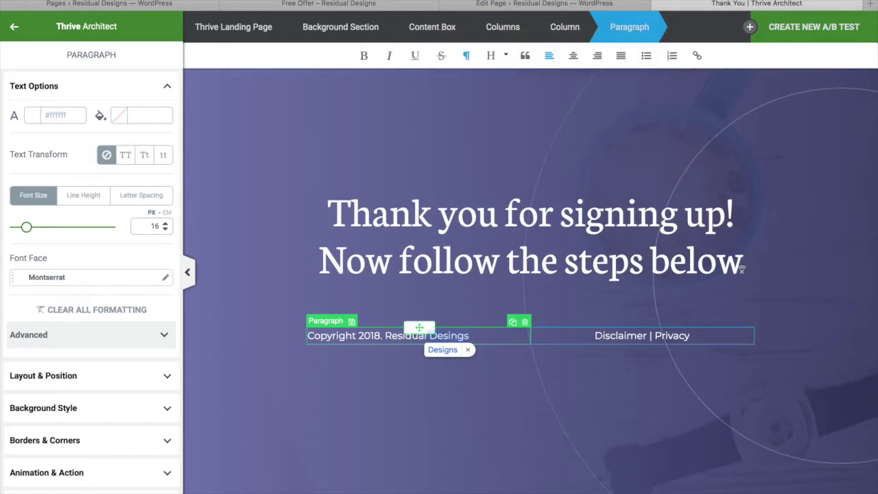
pyautogui.click(620, 336)
# Step: Link the footer's Disclaimer text to the Disclaimer page
pyautogui.doubleClick(620, 336)
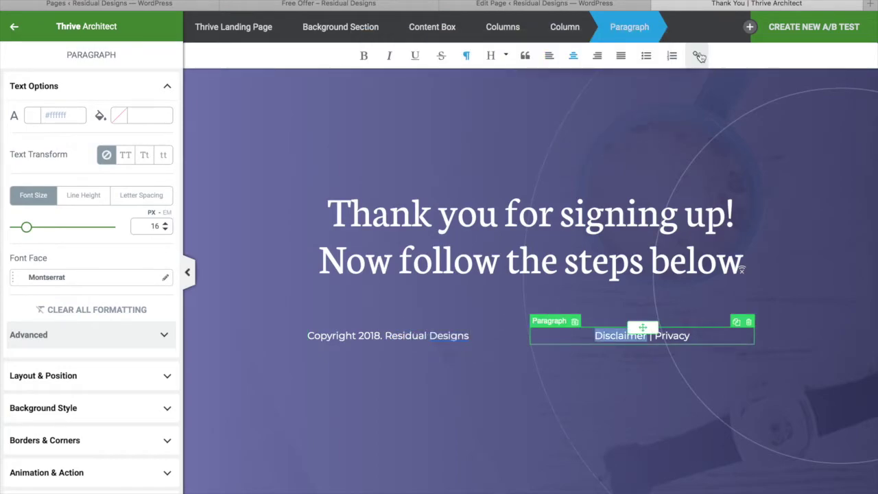
pyautogui.click(697, 56)
pyautogui.write('discl')
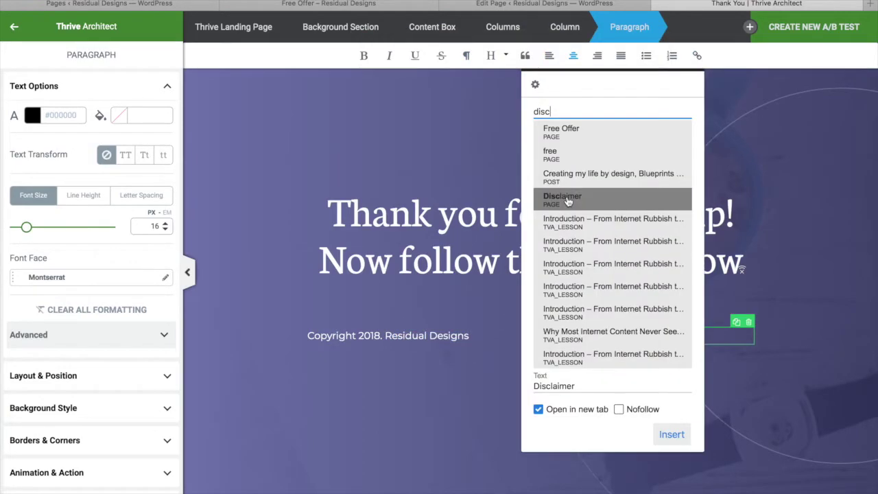
pyautogui.click(589, 197)
pyautogui.click(672, 186)
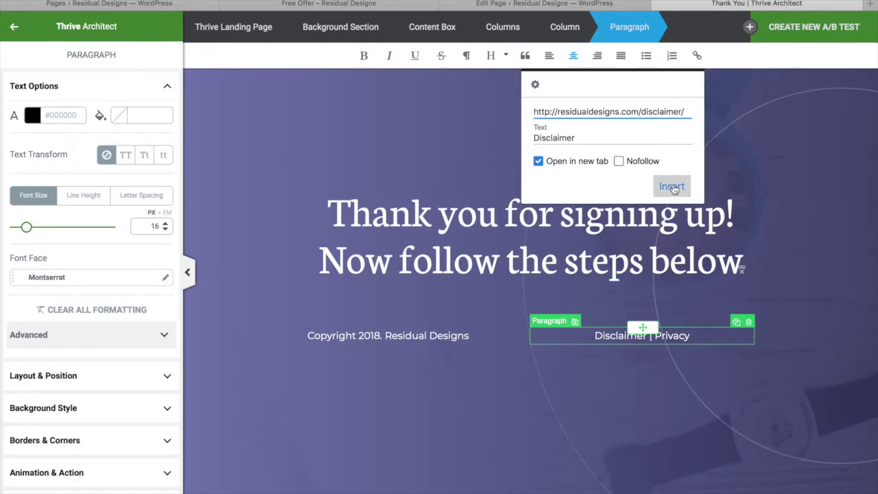
# Step: Link the footer's Privacy text to the Privacy Policy page
pyautogui.click(701, 336)
pyautogui.click(701, 335)
pyautogui.moveTo(701, 336); pyautogui.dragTo(655, 335)
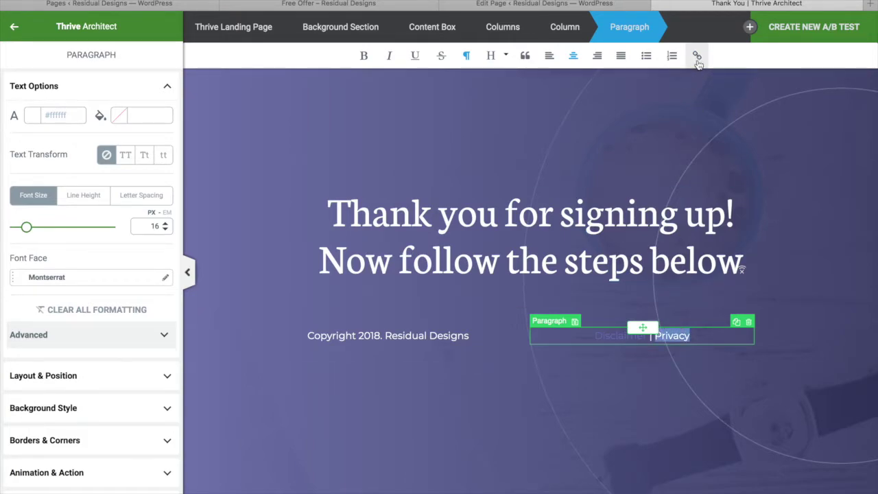
pyautogui.click(697, 56)
pyautogui.write('priv')
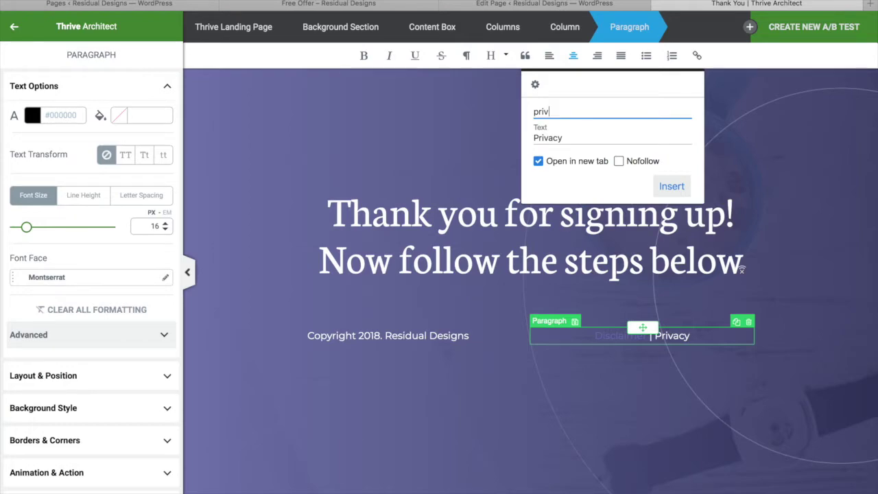
pyautogui.click(568, 173)
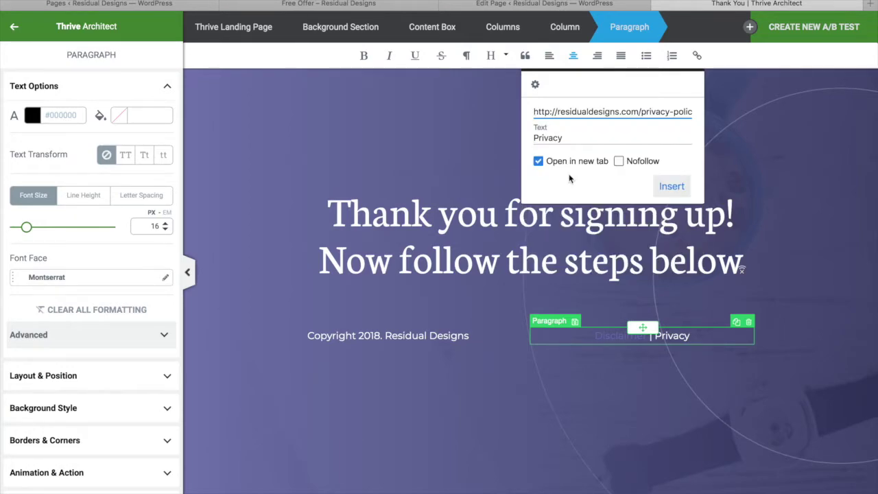
pyautogui.click(671, 186)
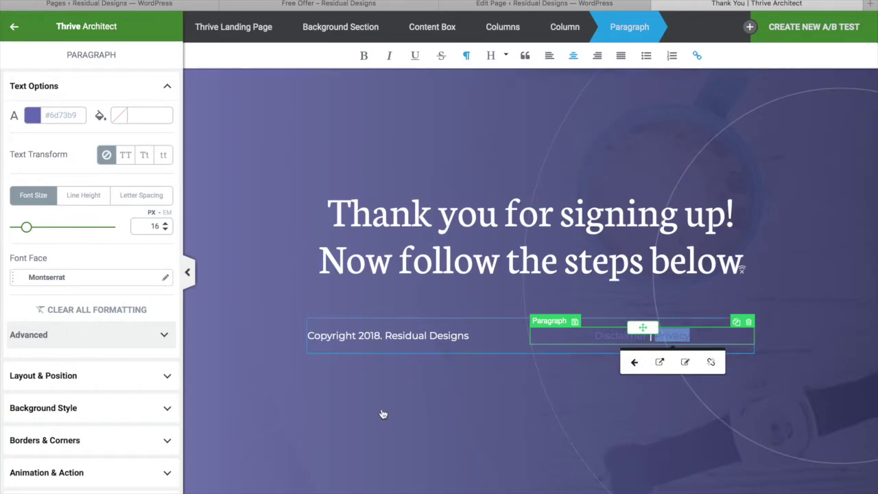
pyautogui.click(14, 27)
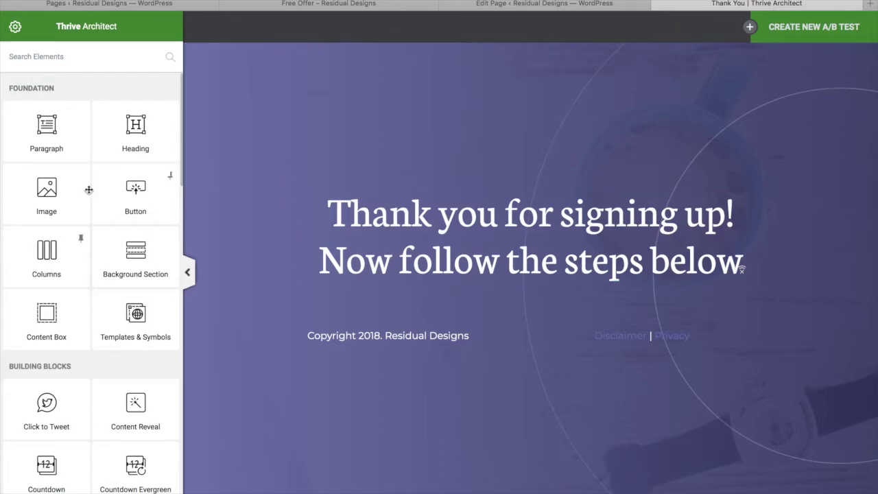
# Step: Add an H2 heading reading 'Step 1' below the main headline
pyautogui.moveTo(149, 139)
pyautogui.mouseDown()
pyautogui.moveTo(317, 287)
pyautogui.moveTo(396, 279)
pyautogui.moveTo(386, 275)
pyautogui.moveTo(408, 258)
pyautogui.mouseUp()
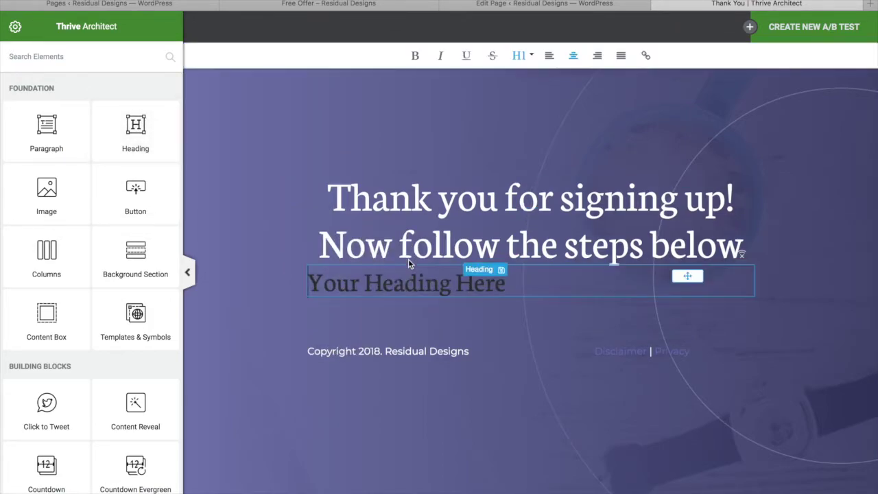
pyautogui.click(521, 55)
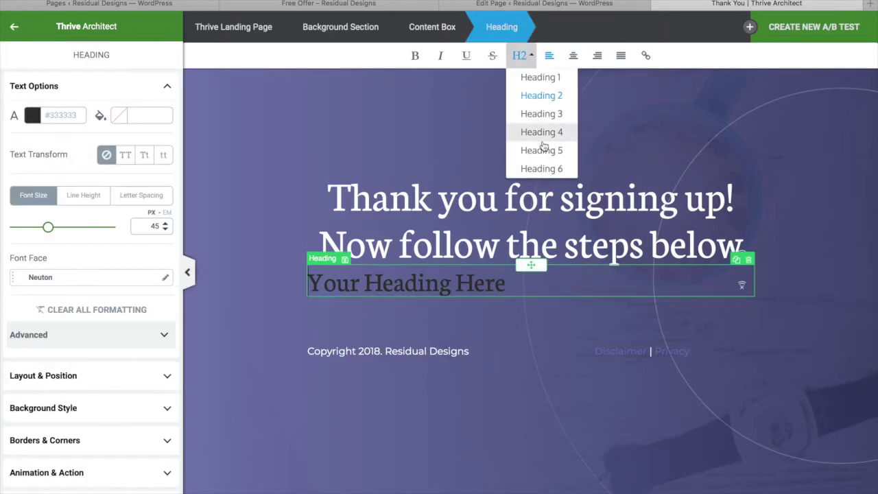
pyautogui.click(550, 116)
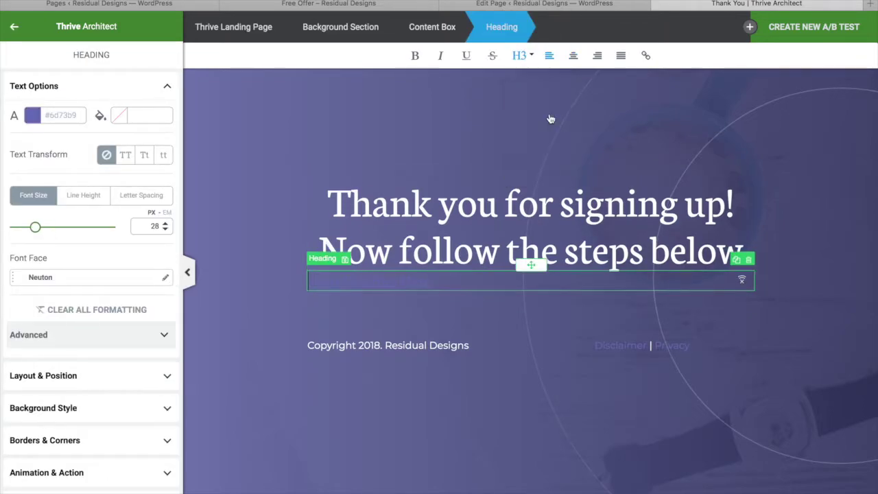
pyautogui.click(520, 55)
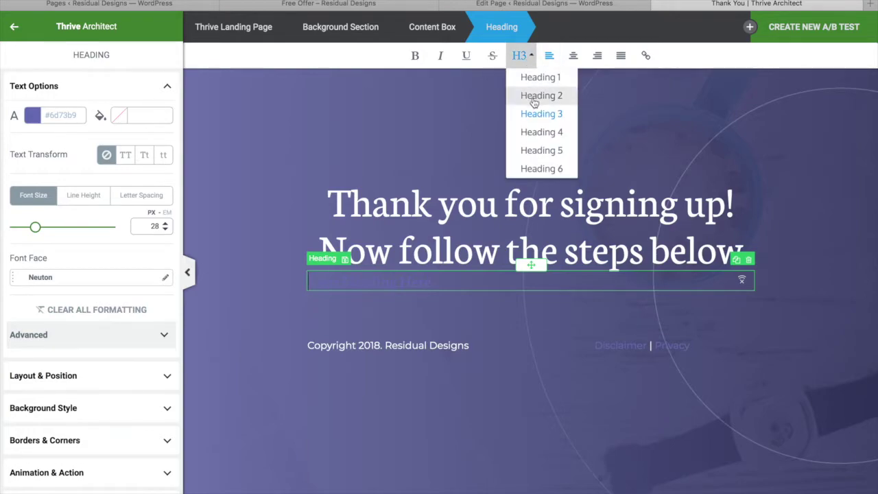
pyautogui.click(534, 96)
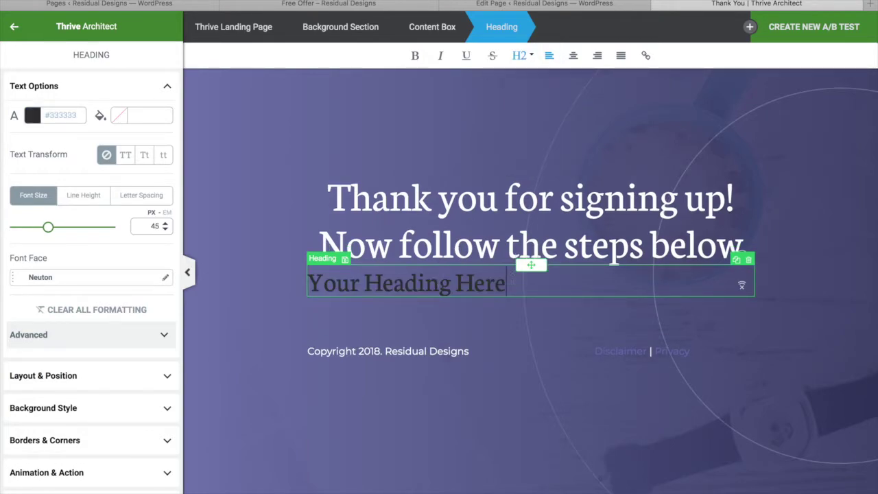
pyautogui.moveTo(510, 283); pyautogui.dragTo(308, 283)
pyautogui.write('Step 1')
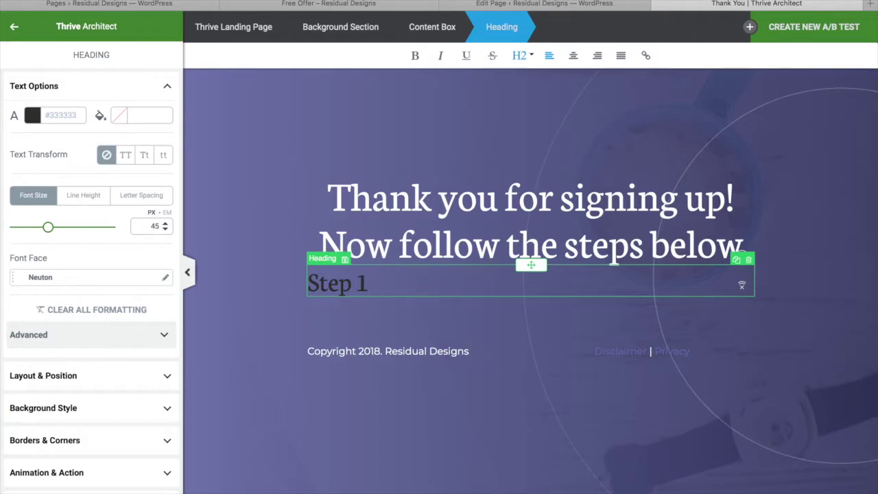
# Step: Give the thank-you headline a 36 px bottom margin
pyautogui.click(480, 206)
pyautogui.scroll(-3, 104, 368)
pyautogui.click(117, 295)
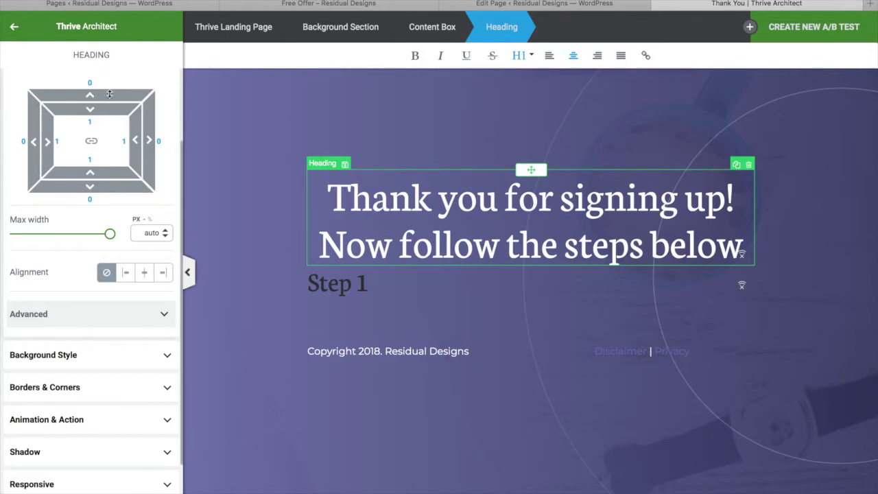
pyautogui.moveTo(107, 195); pyautogui.dragTo(104, 232)
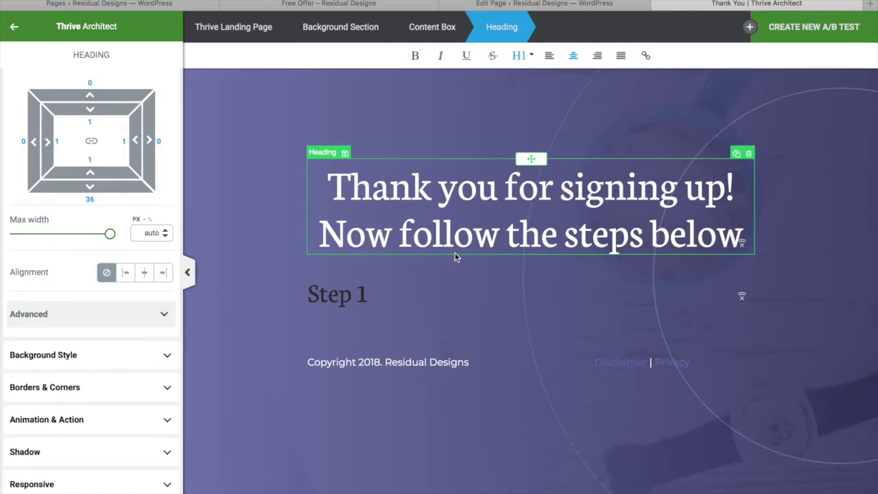
pyautogui.click(13, 26)
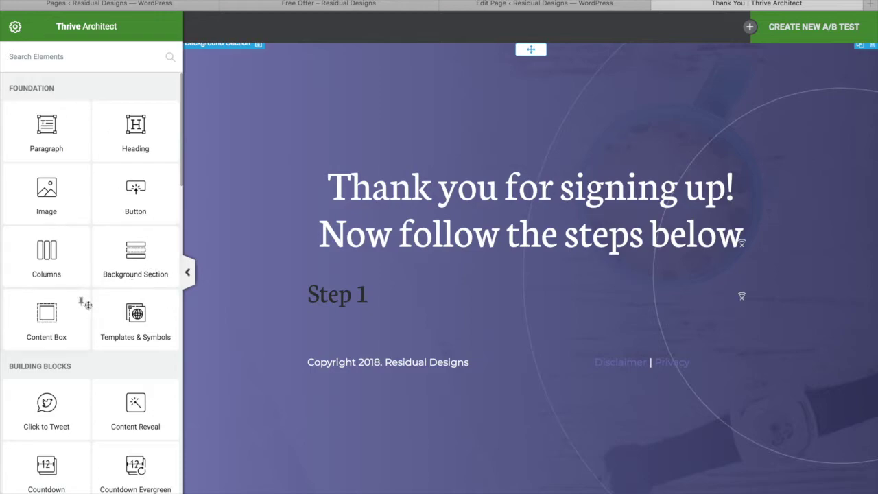
# Step: Add a Video element under Step 1, keeping YouTube as its source with no URL
pyautogui.scroll(-5, 86, 306)
pyautogui.scroll(-2, 87, 305)
pyautogui.scroll(7, 87, 304)
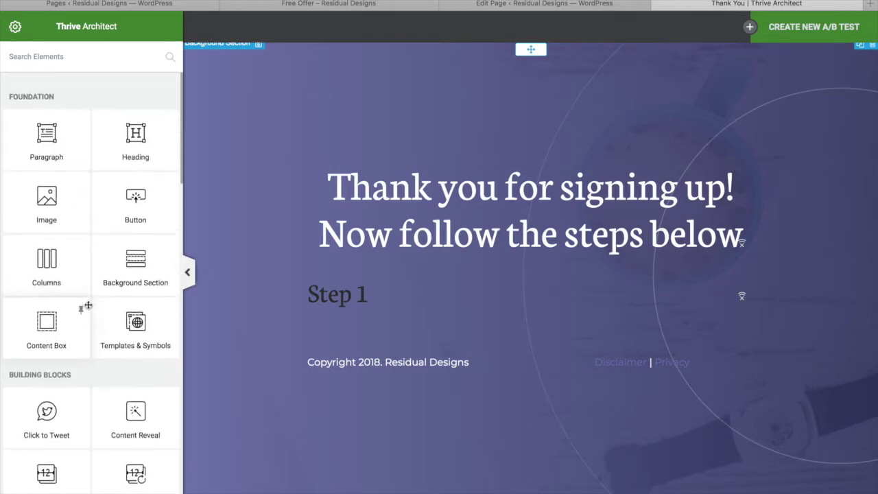
pyautogui.click(104, 57)
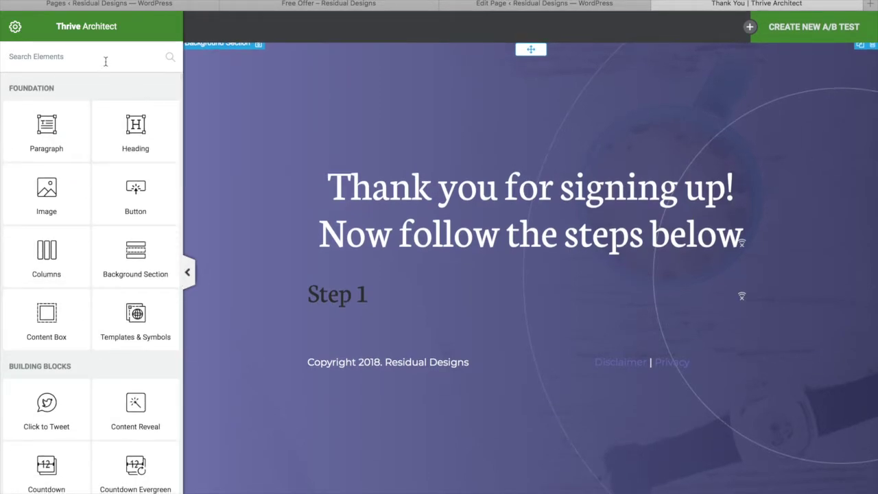
pyautogui.write('vid')
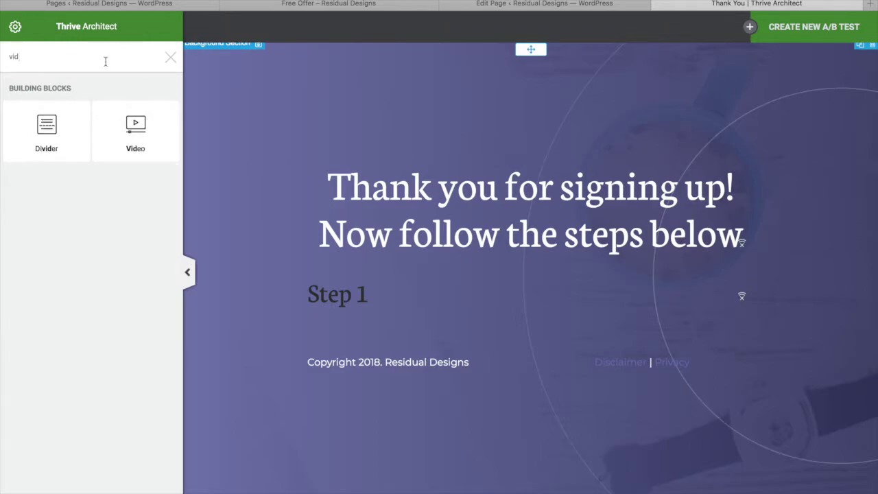
pyautogui.moveTo(130, 129); pyautogui.dragTo(559, 316)
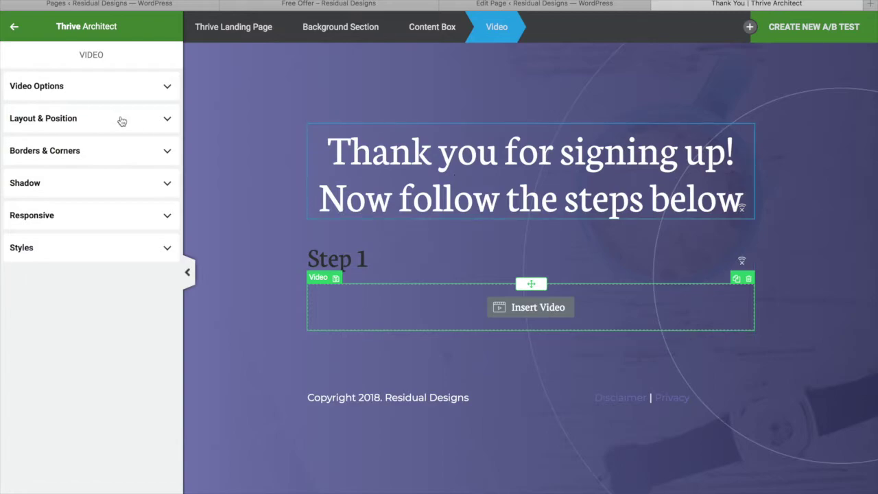
pyautogui.click(159, 93)
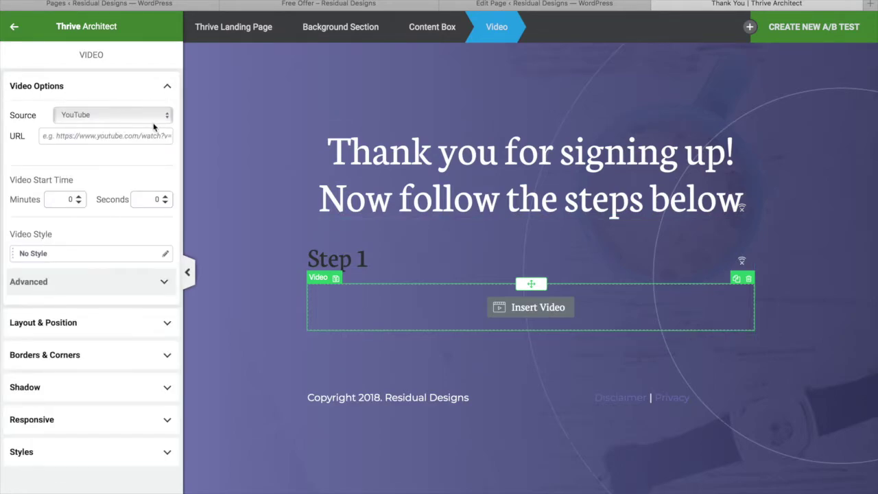
pyautogui.click(168, 117)
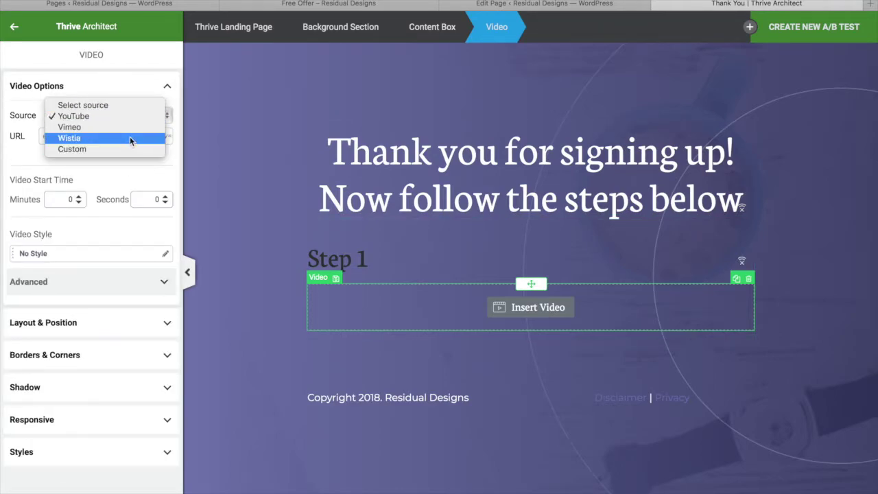
pyautogui.click(141, 85)
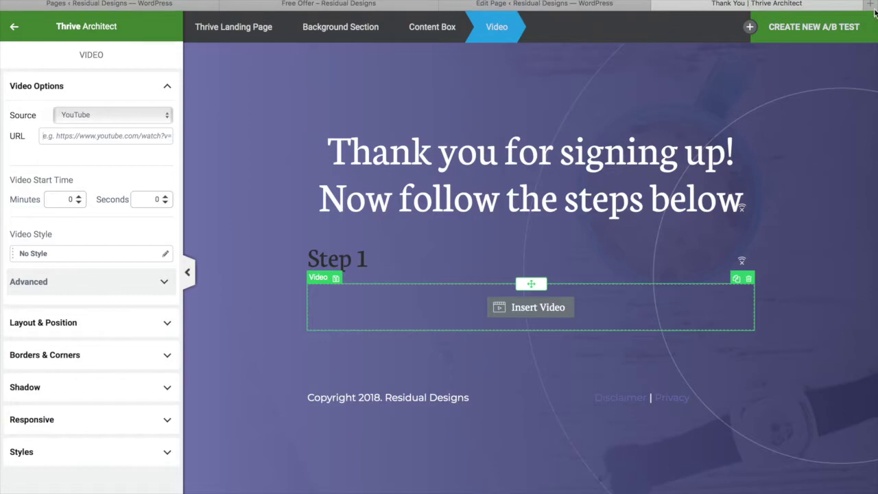
# Step: Paste the YouTube video URL into the Step 1 video block and bring up its video style choices
pyautogui.rightClick(112, 136)
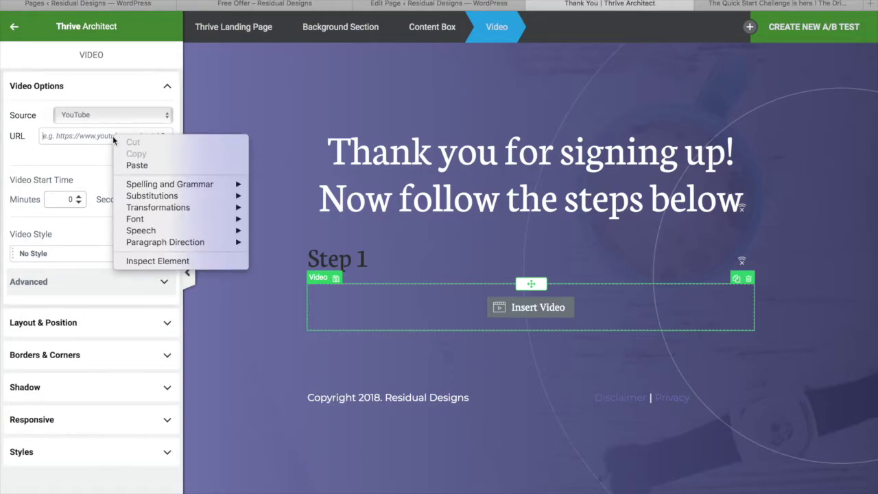
pyautogui.click(133, 166)
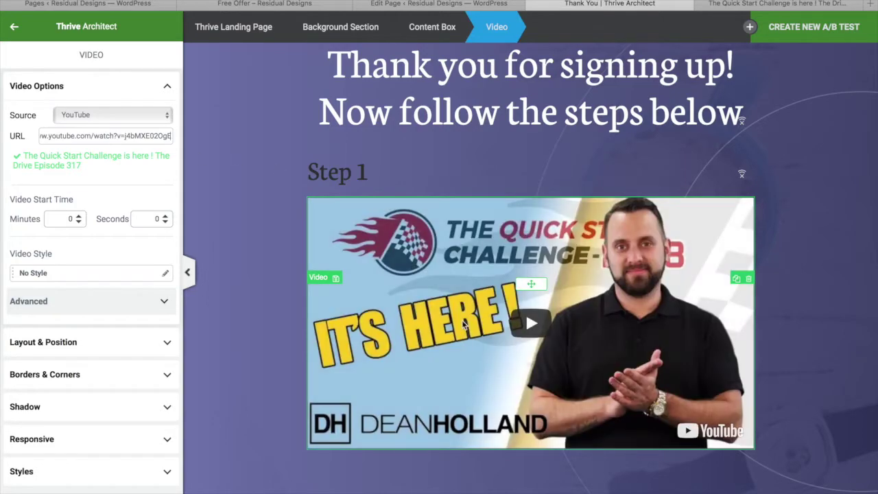
pyautogui.scroll(-1, 470, 262)
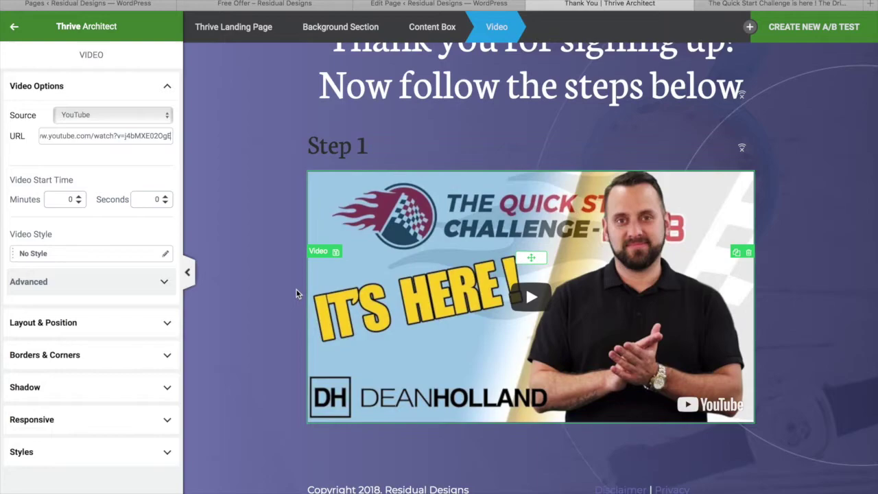
pyautogui.scroll(-1, 297, 293)
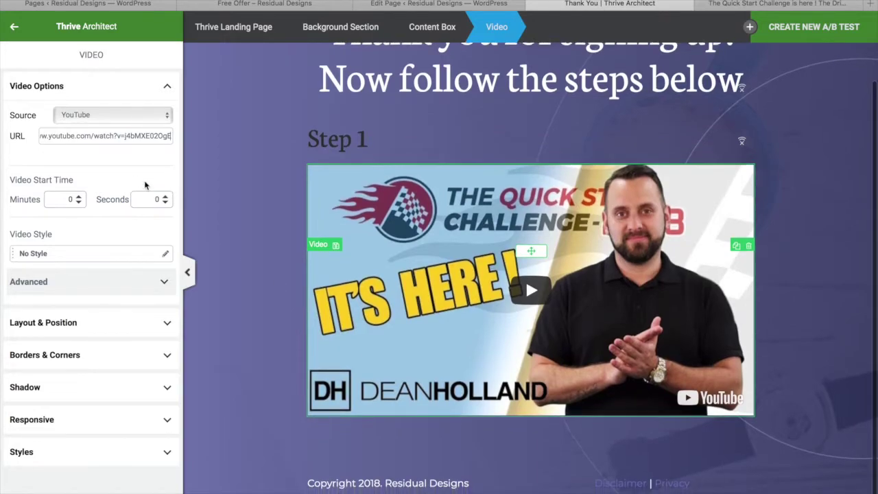
pyautogui.click(165, 254)
# Step: Apply the Black Tablet display style to the Step 1 YouTube video, then reselect the video
pyautogui.scroll(-1, 103, 361)
pyautogui.scroll(-1, 102, 362)
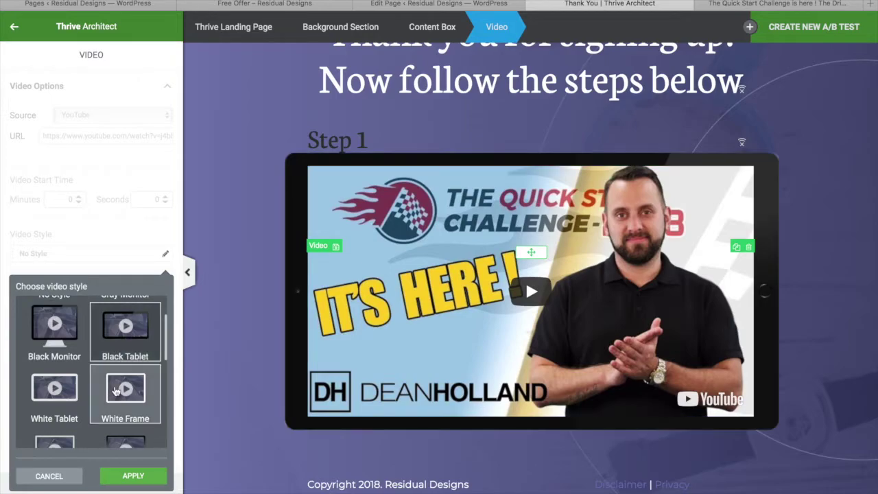
pyautogui.scroll(-1, 69, 342)
pyautogui.scroll(-5, 76, 360)
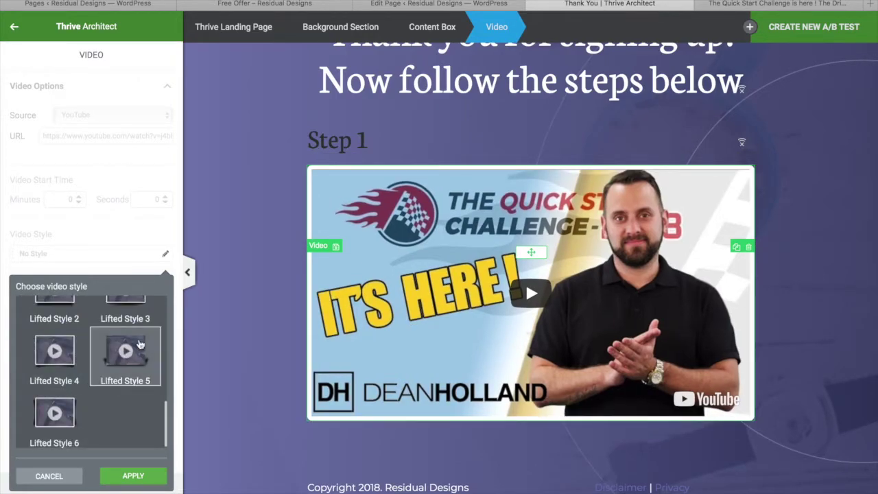
pyautogui.scroll(6, 103, 363)
pyautogui.click(127, 373)
pyautogui.click(486, 157)
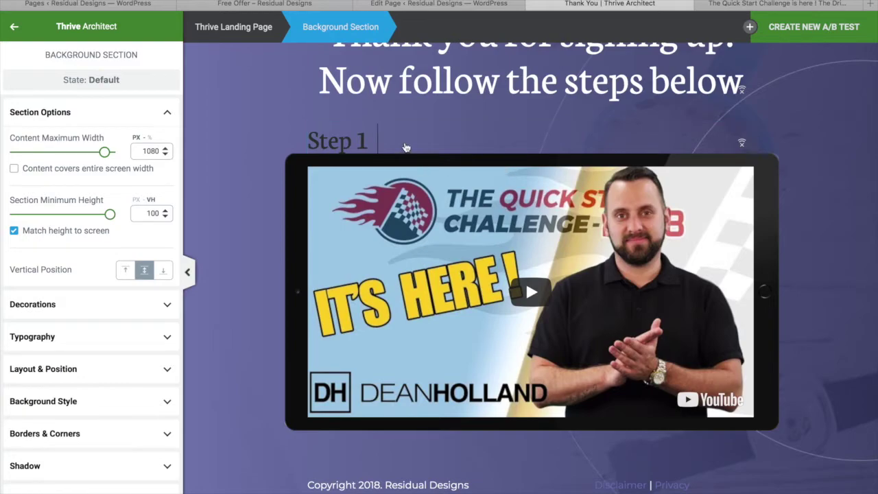
pyautogui.click(351, 146)
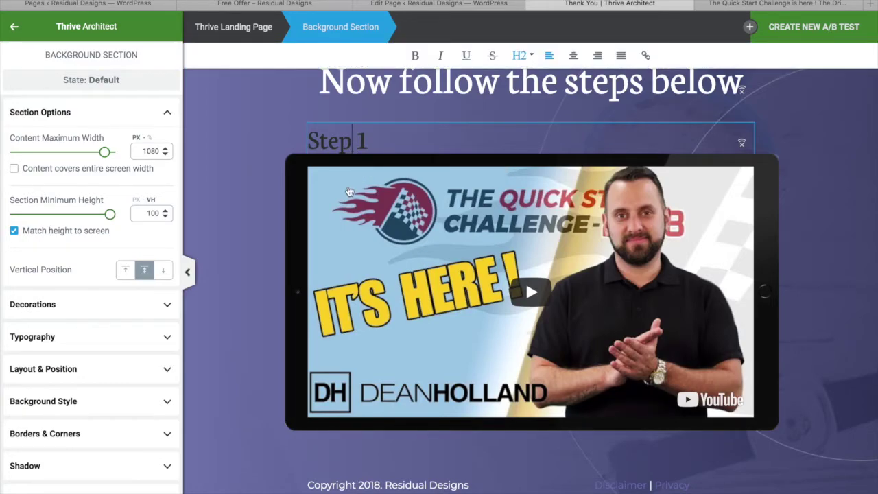
pyautogui.click(349, 167)
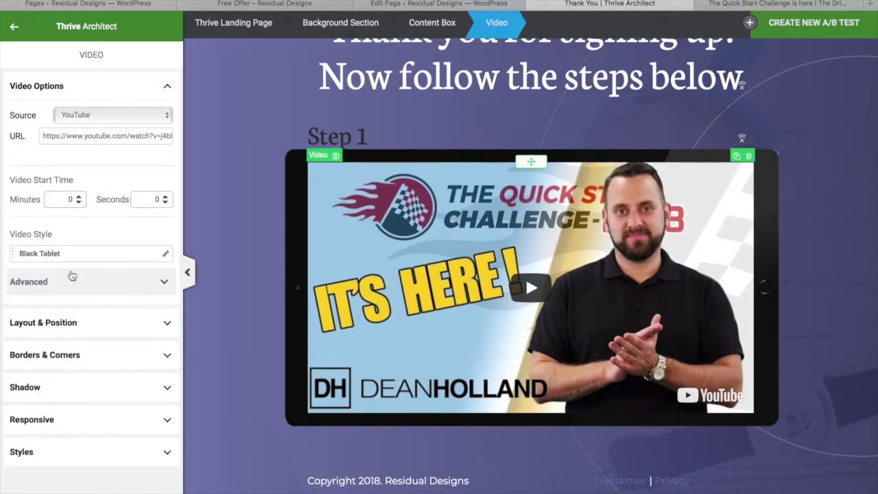
# Step: Raise the Step 1 video's top margin from 20 to 72 px under Layout & Position
pyautogui.click(101, 333)
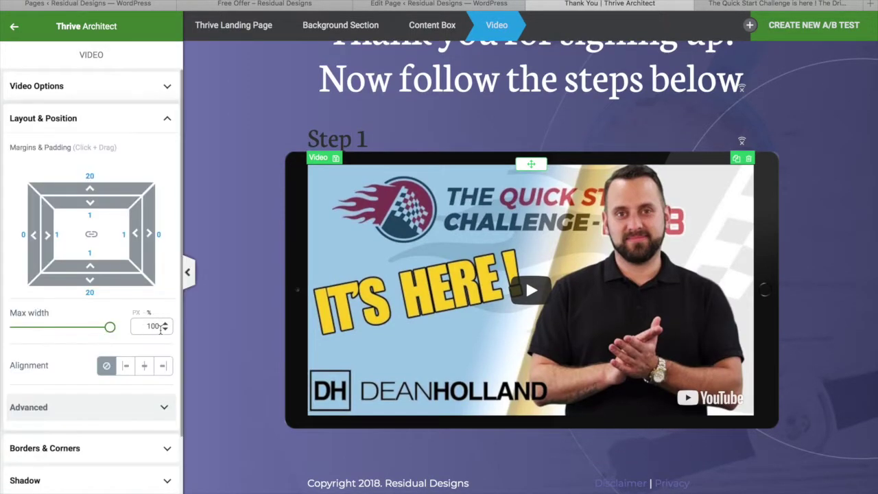
pyautogui.moveTo(114, 187); pyautogui.dragTo(109, 122)
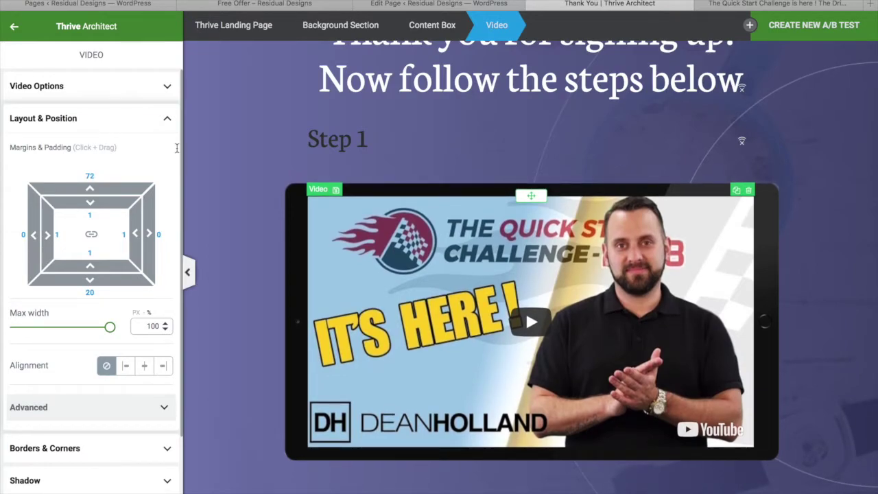
pyautogui.press('Escape')
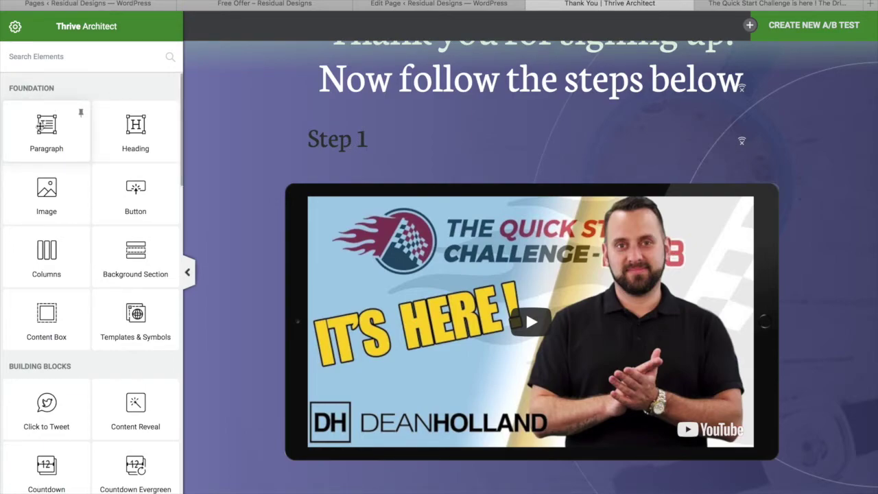
# Step: Add a Paragraph element directly below the Step 1 heading
pyautogui.moveTo(45, 126); pyautogui.dragTo(347, 152)
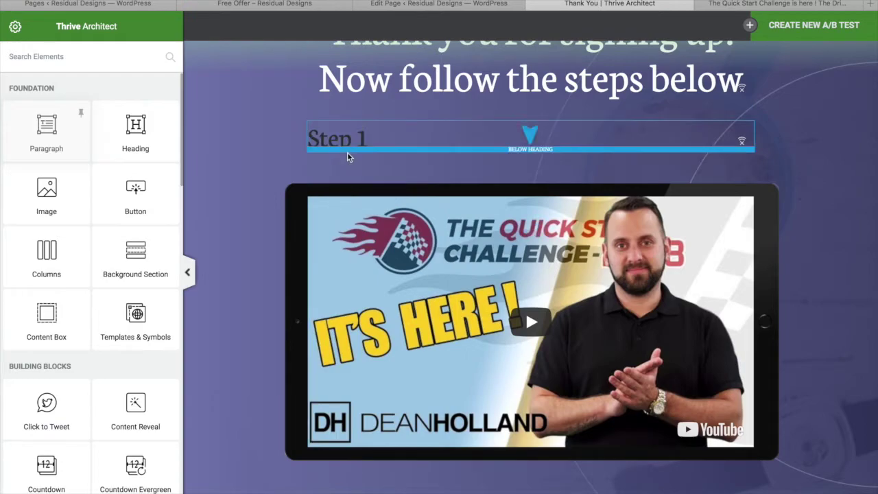
pyautogui.click(347, 150)
pyautogui.click(412, 161)
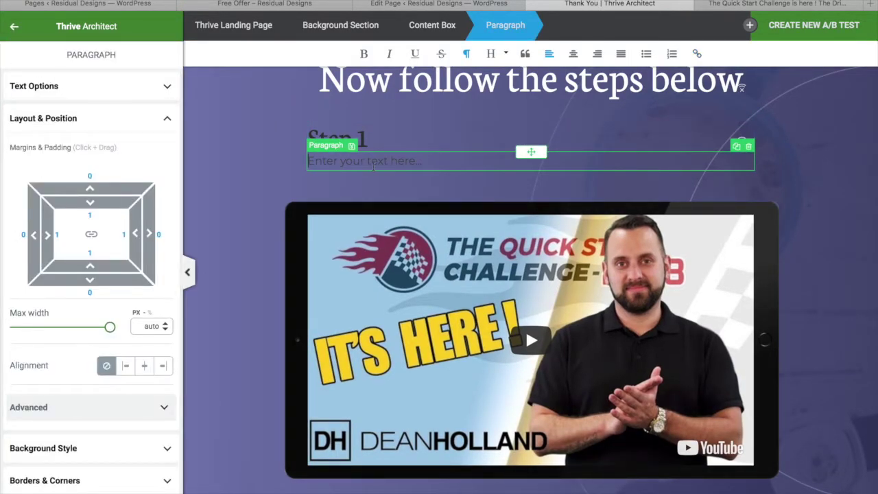
# Step: Set the new paragraph's text colour to white and clear its placeholder text
pyautogui.click(65, 94)
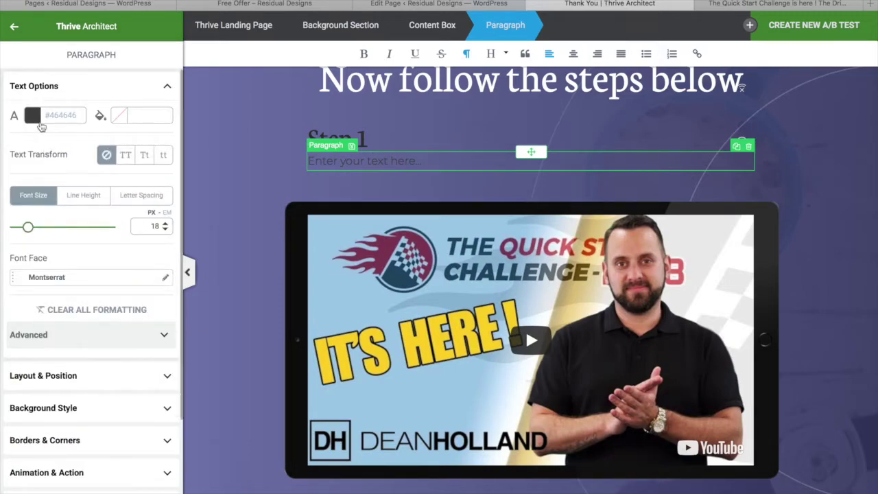
pyautogui.click(33, 116)
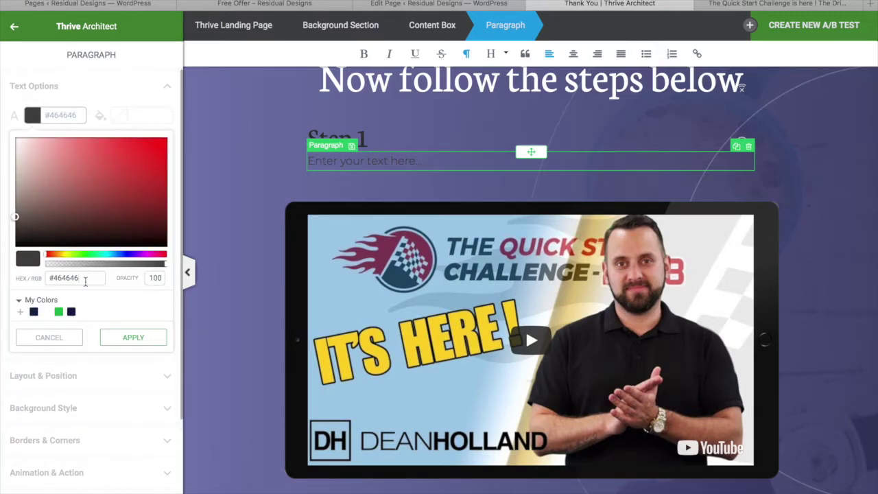
pyautogui.click(47, 311)
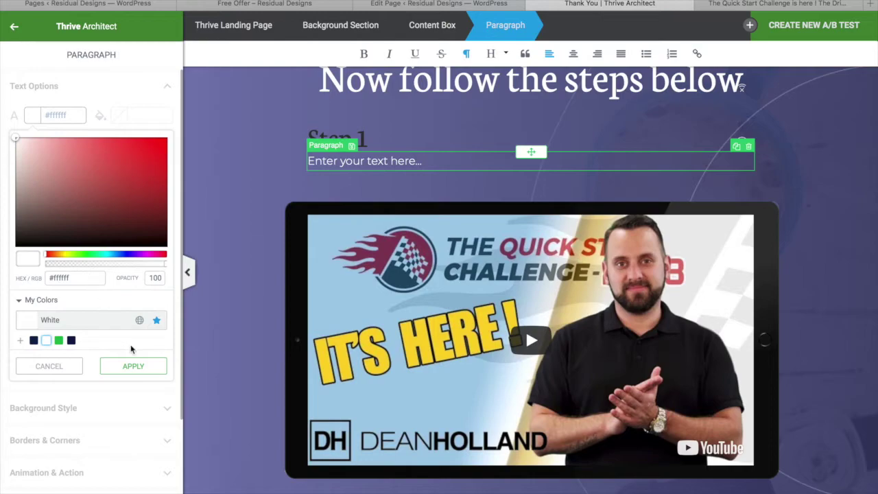
pyautogui.click(140, 370)
pyautogui.moveTo(447, 160); pyautogui.dragTo(266, 152)
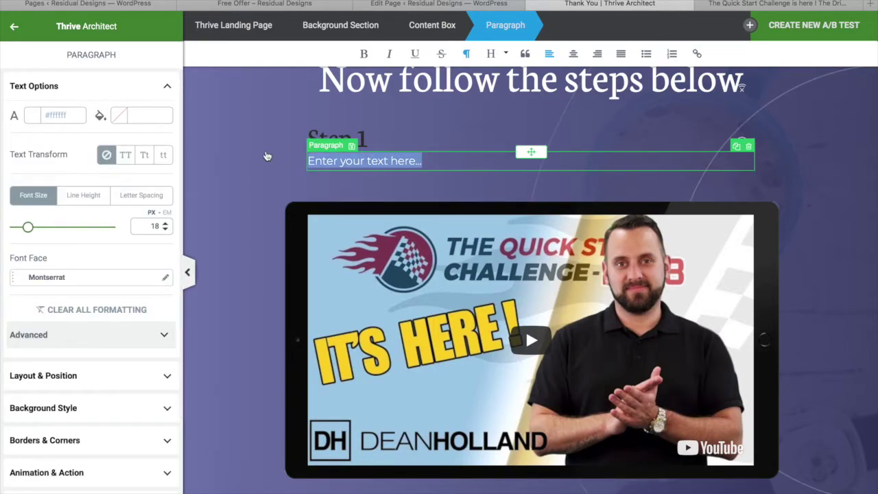
pyautogui.press('BackSpace')
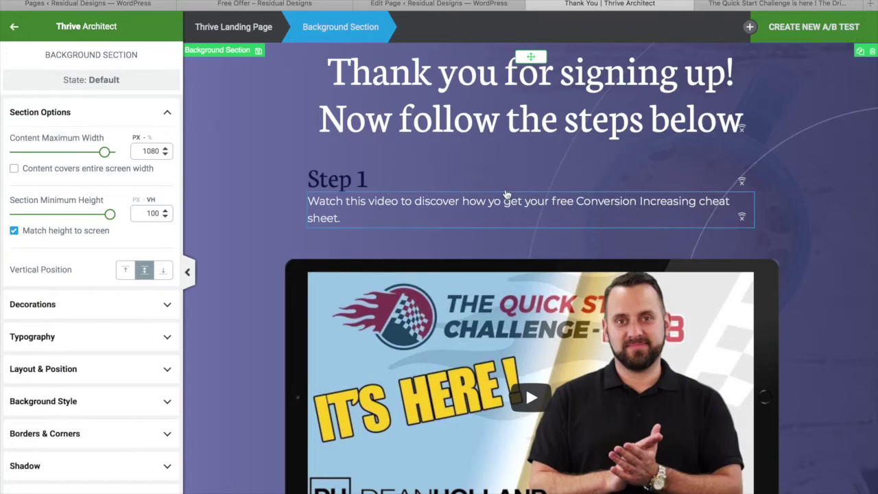
pyautogui.scroll(-2, 491, 314)
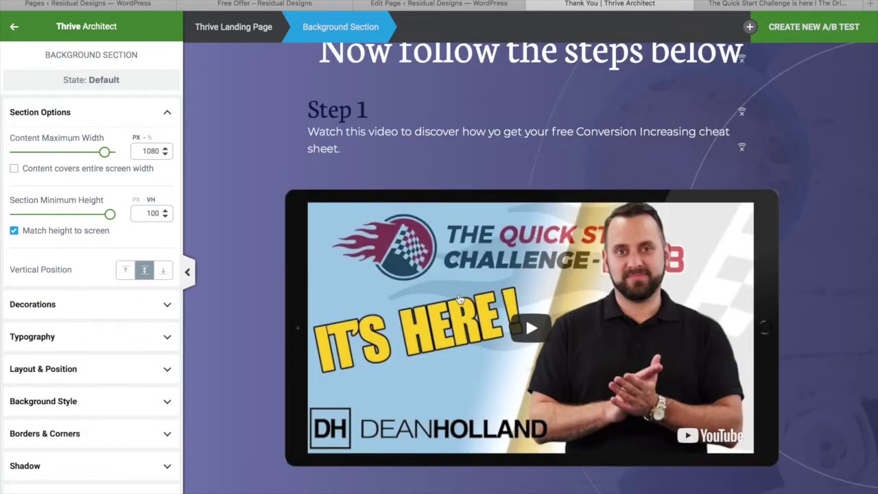
pyautogui.scroll(-1, 489, 314)
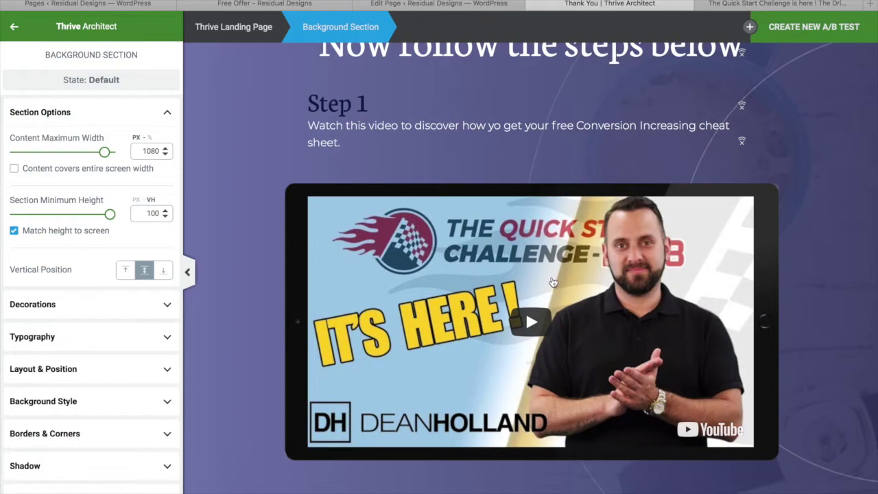
pyautogui.scroll(-2, 525, 290)
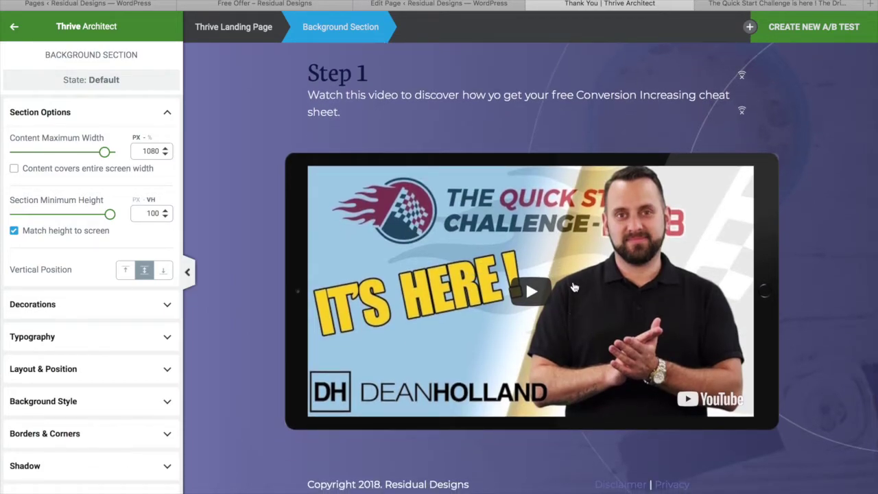
pyautogui.scroll(1, 575, 288)
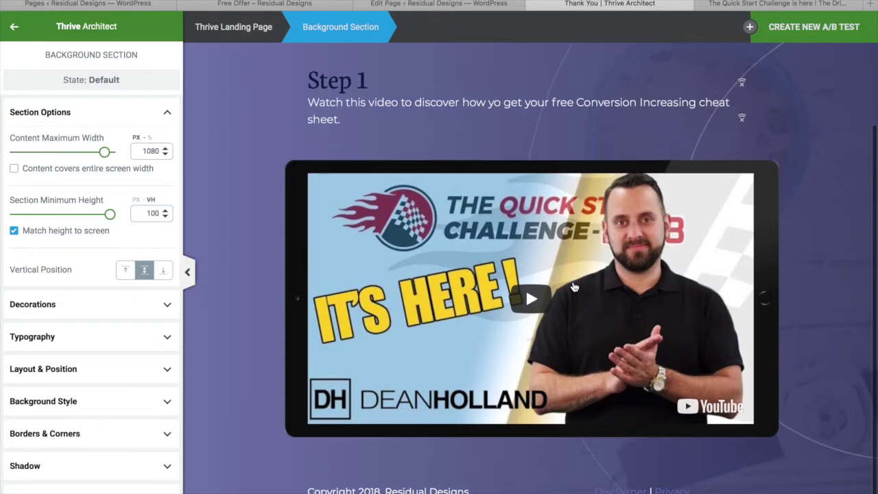
pyautogui.scroll(3, 574, 287)
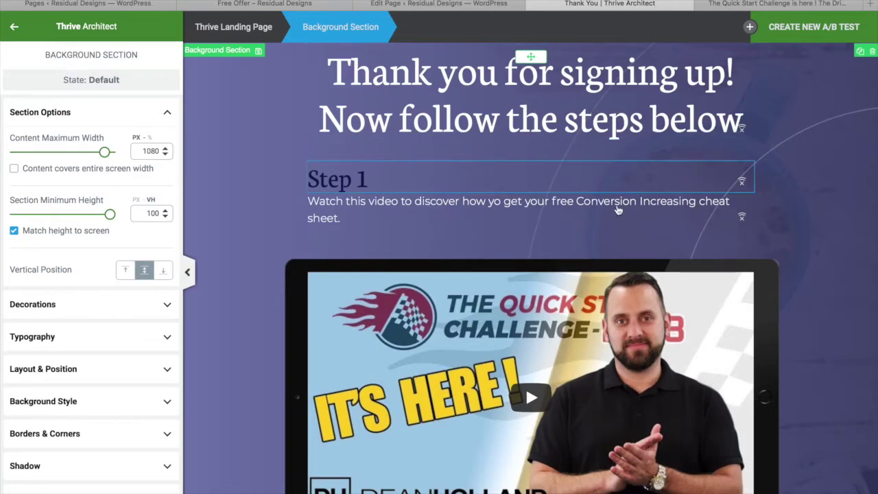
pyautogui.scroll(-1, 603, 244)
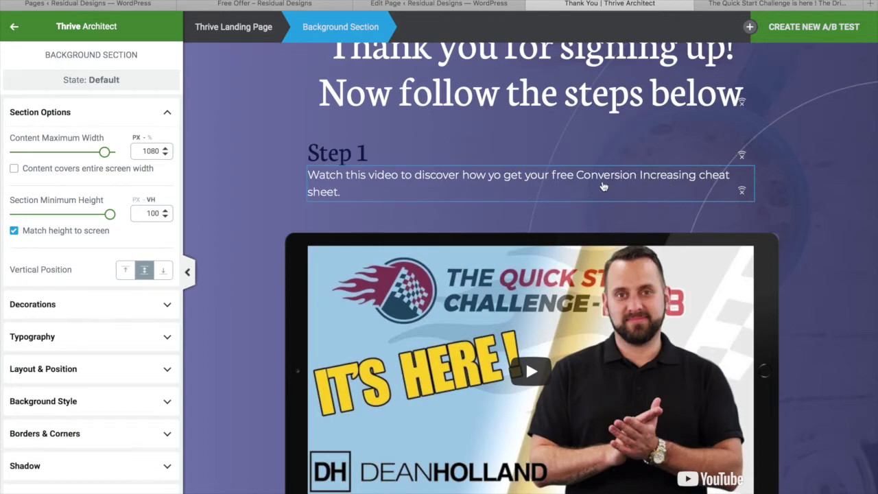
pyautogui.scroll(-1, 534, 273)
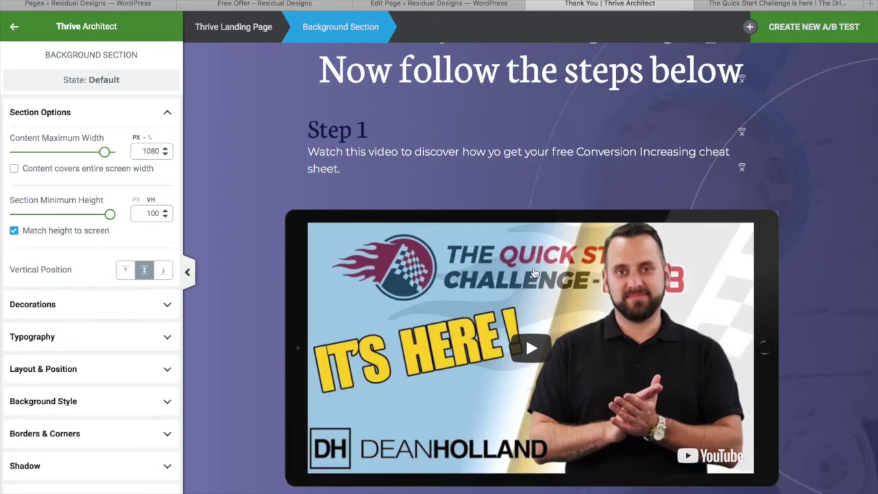
pyautogui.scroll(-2, 533, 272)
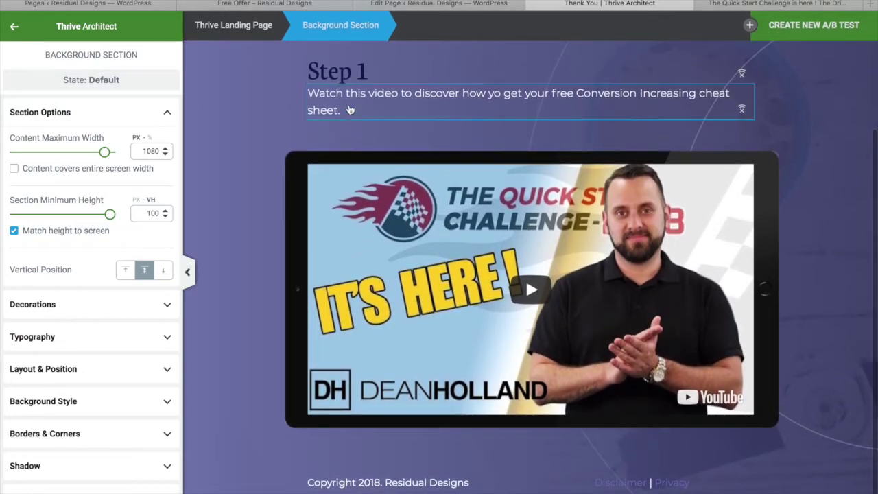
pyautogui.scroll(4, 423, 218)
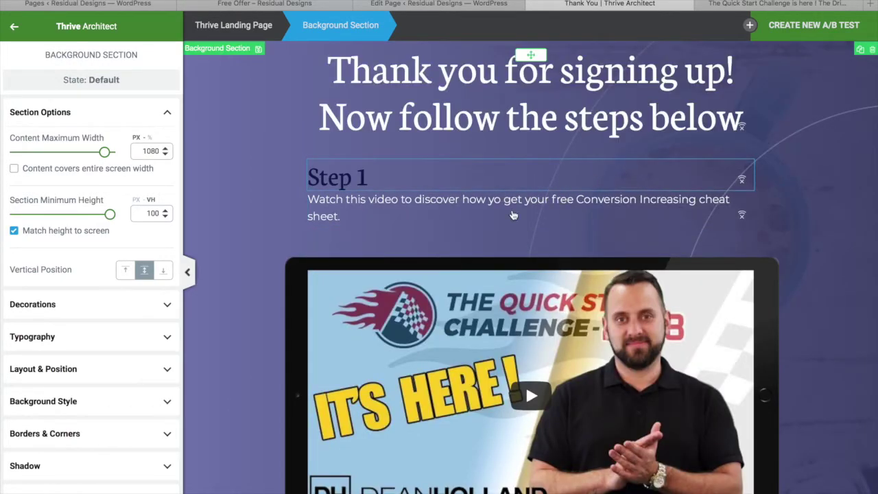
pyautogui.rightClick(479, 267)
pyautogui.press('Escape')
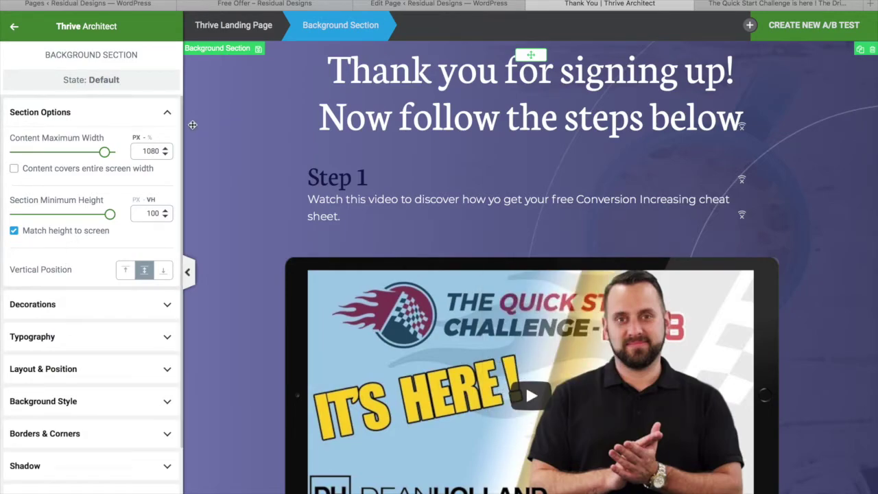
pyautogui.scroll(-3, 83, 276)
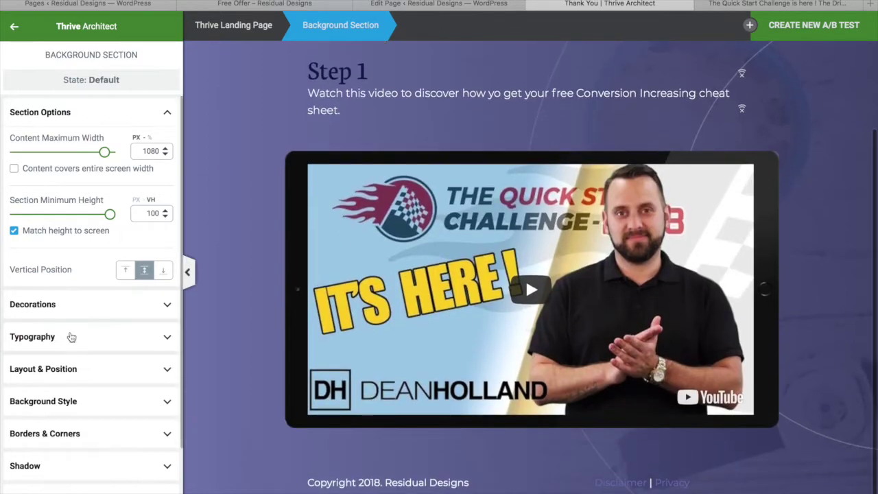
pyautogui.scroll(-2, 71, 336)
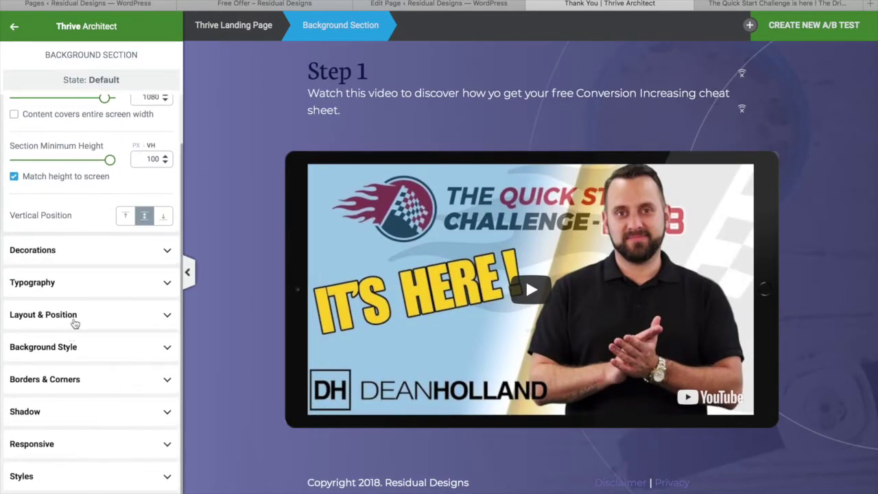
# Step: Change the section's background gradient colour to the saved navy #102251
pyautogui.click(81, 356)
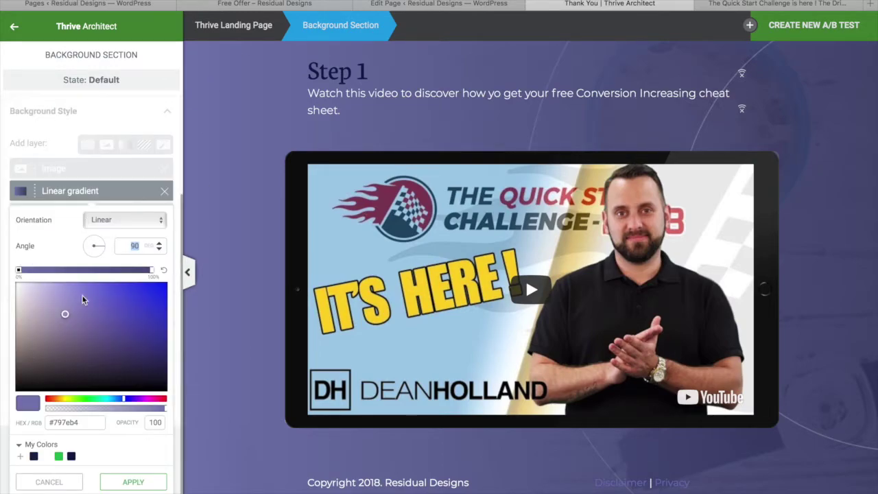
pyautogui.click(29, 408)
pyautogui.click(33, 456)
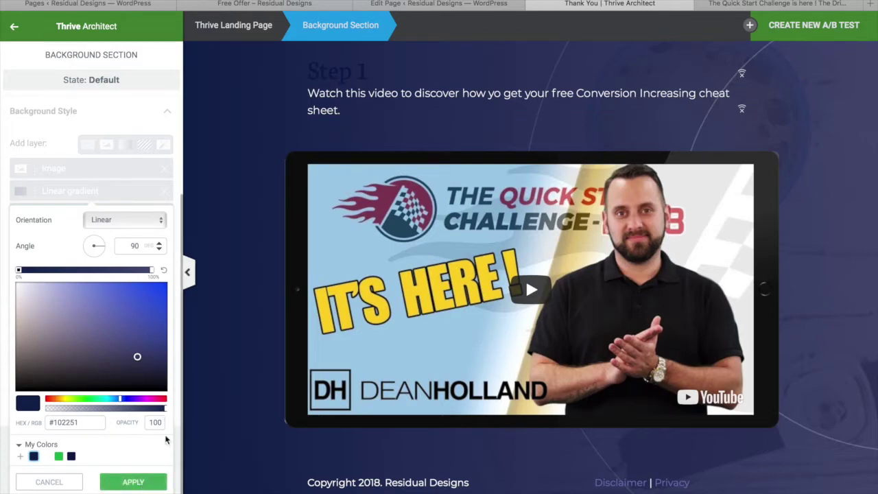
pyautogui.click(133, 481)
pyautogui.scroll(2, 480, 206)
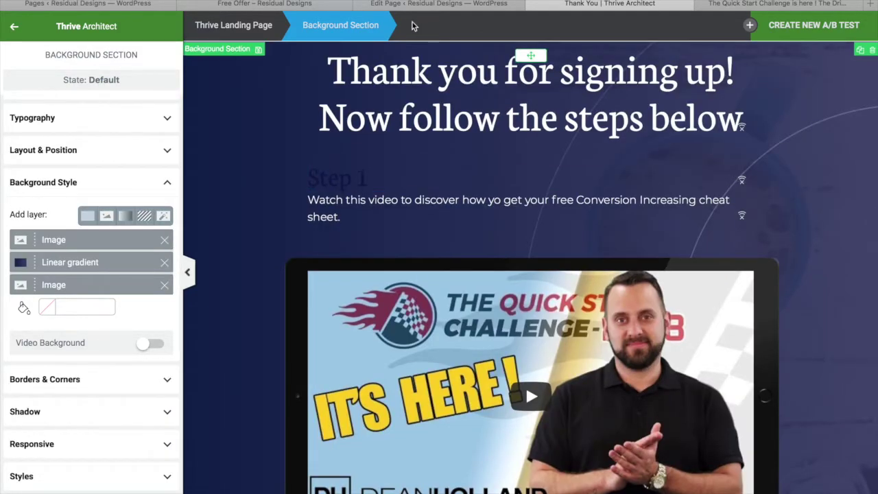
pyautogui.click(355, 183)
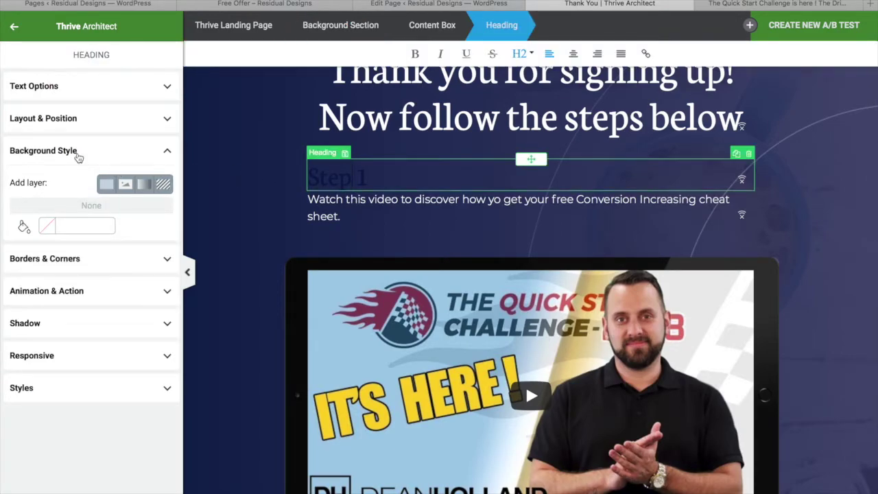
# Step: Set the Step 1 heading's text colour to the saved green Malachite #1abc4b
pyautogui.click(73, 87)
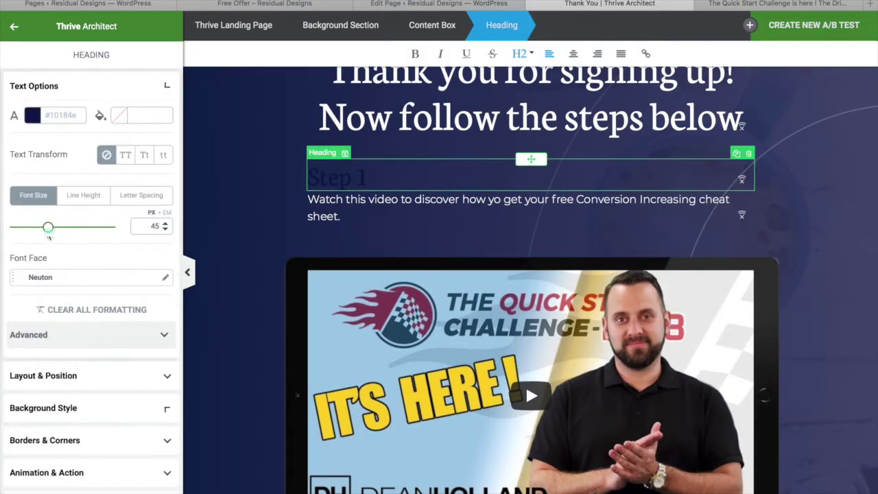
pyautogui.click(32, 114)
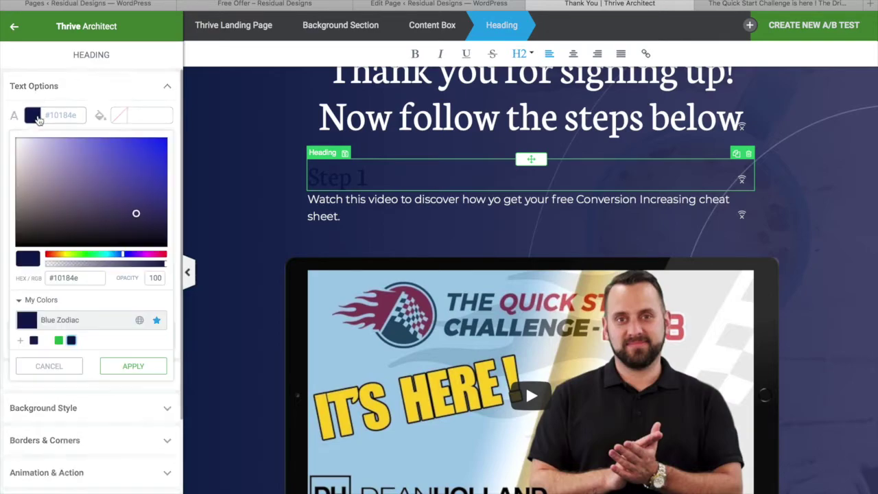
pyautogui.click(59, 341)
pyautogui.click(510, 198)
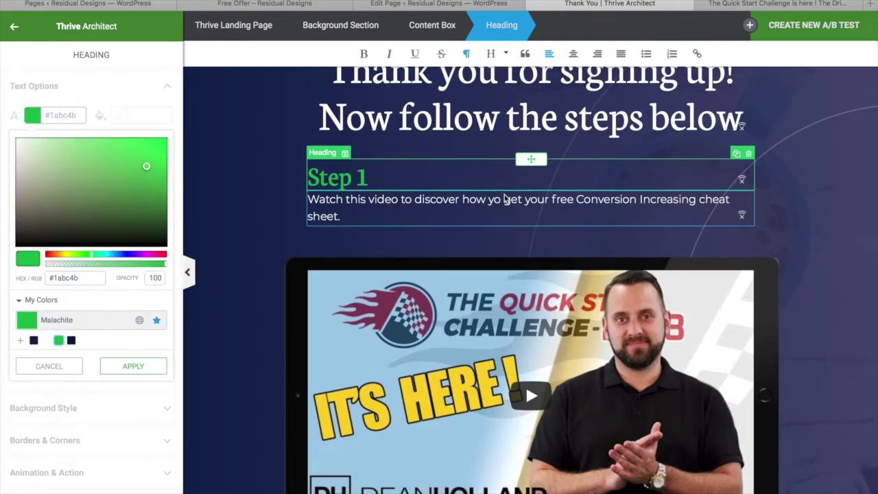
# Step: Give the Step 1 heading a 20 px bottom margin
pyautogui.click(834, 181)
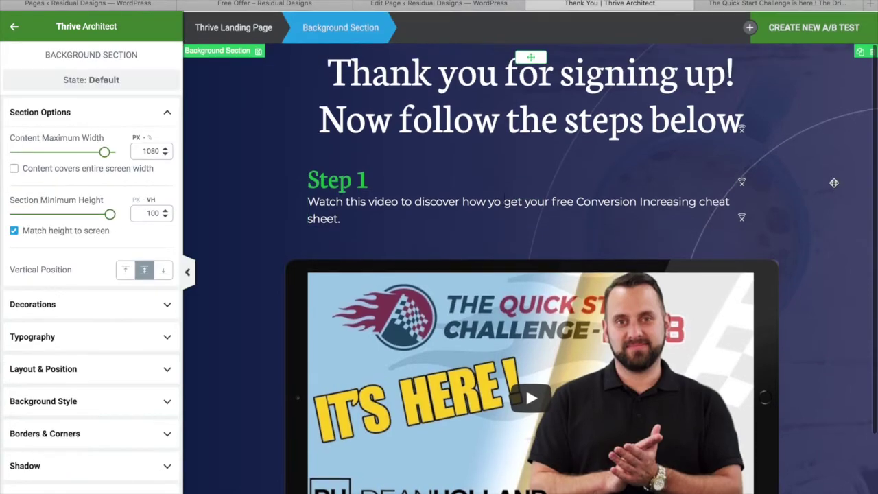
pyautogui.click(337, 179)
pyautogui.scroll(-3, 48, 296)
pyautogui.click(91, 310)
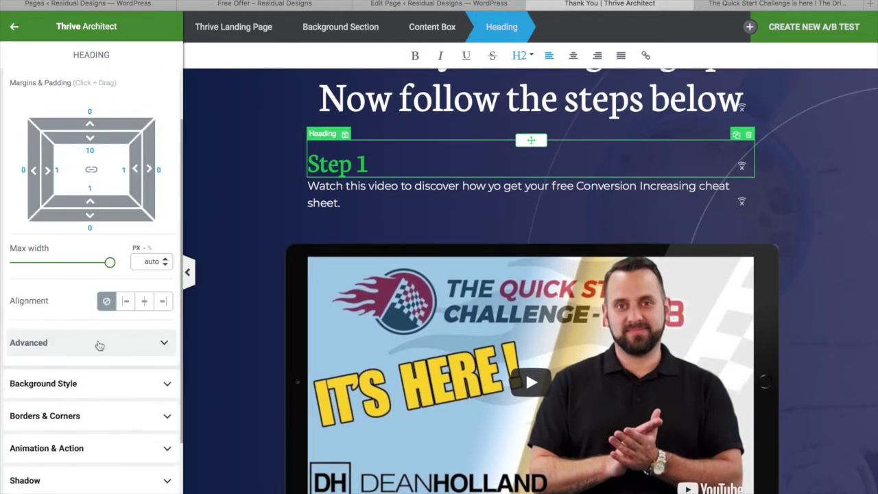
pyautogui.moveTo(108, 214); pyautogui.dragTo(109, 238)
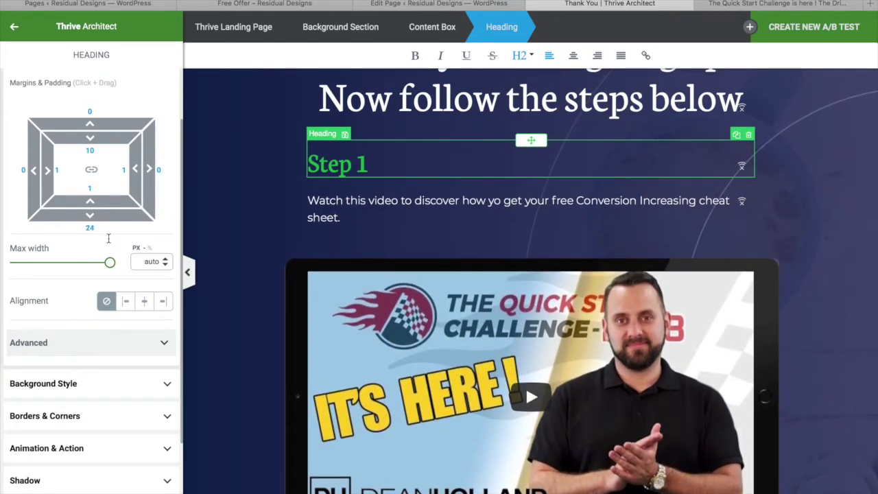
pyautogui.moveTo(217, 312); pyautogui.dragTo(216, 226)
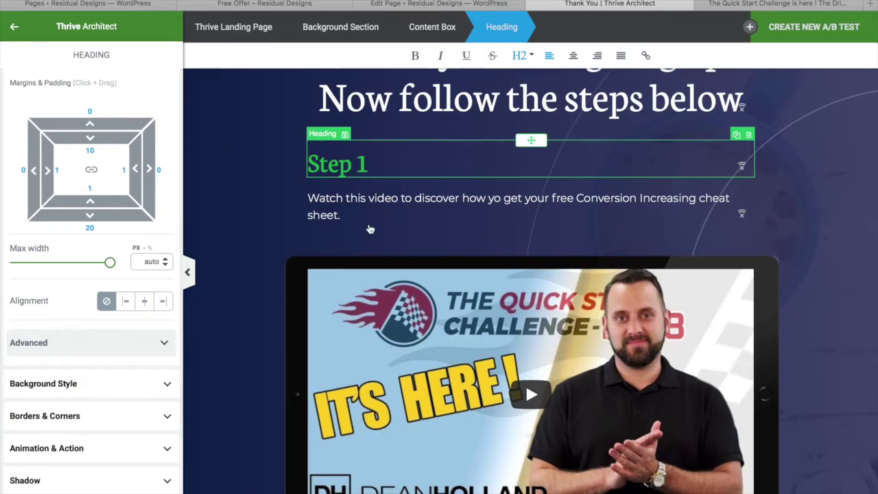
# Step: Narrow the 'Thank you for signing up!' headline's max width to 722 px
pyautogui.scroll(1, 368, 229)
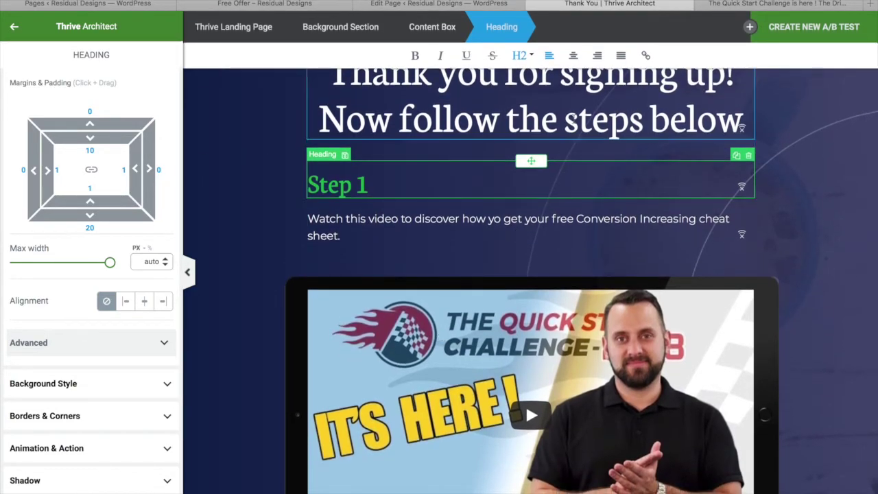
pyautogui.click(575, 120)
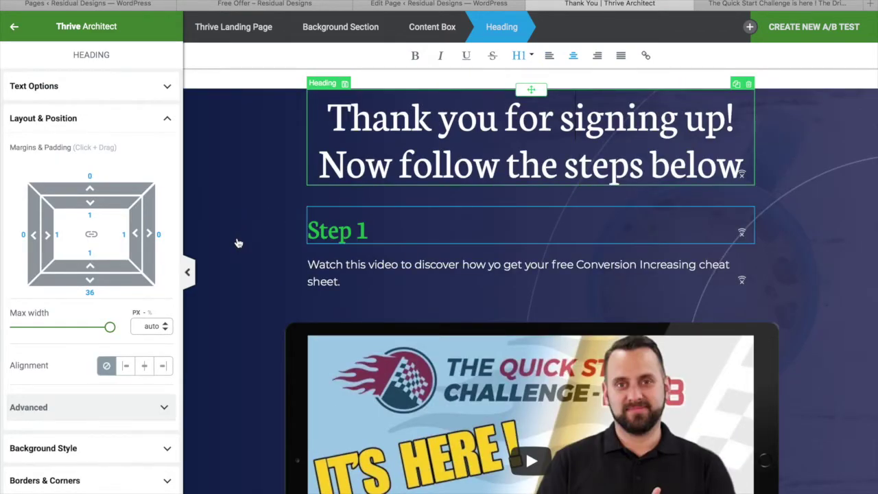
pyautogui.moveTo(108, 328); pyautogui.dragTo(97, 325)
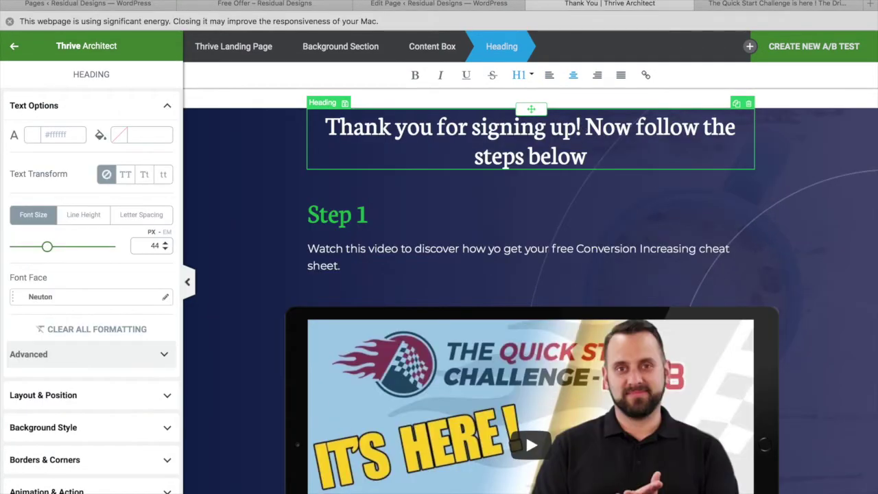
pyautogui.click(287, 116)
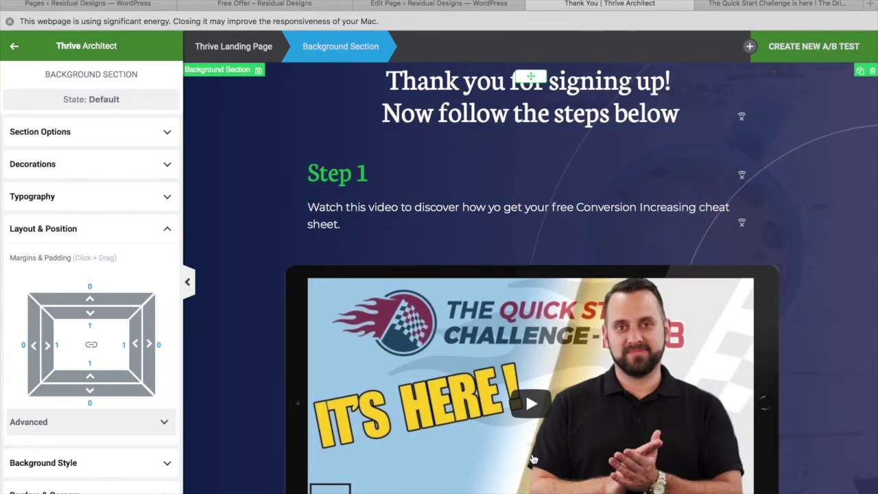
# Step: Duplicate the Step 1 heading and 'Watch this video' paragraph and move the copies below the video
pyautogui.click(358, 176)
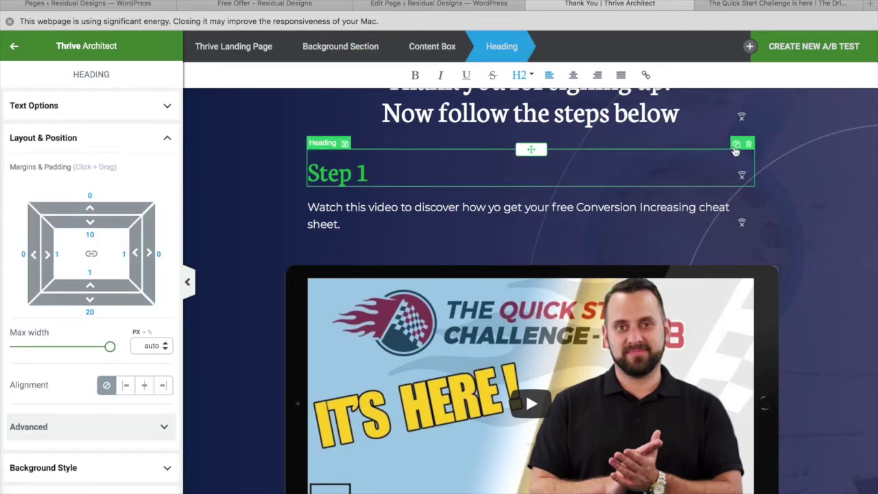
pyautogui.click(735, 150)
pyautogui.click(664, 265)
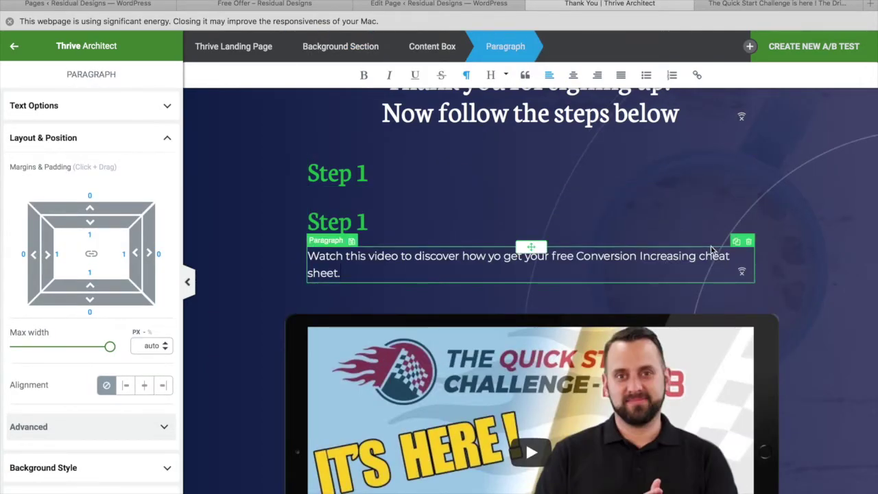
pyautogui.click(737, 242)
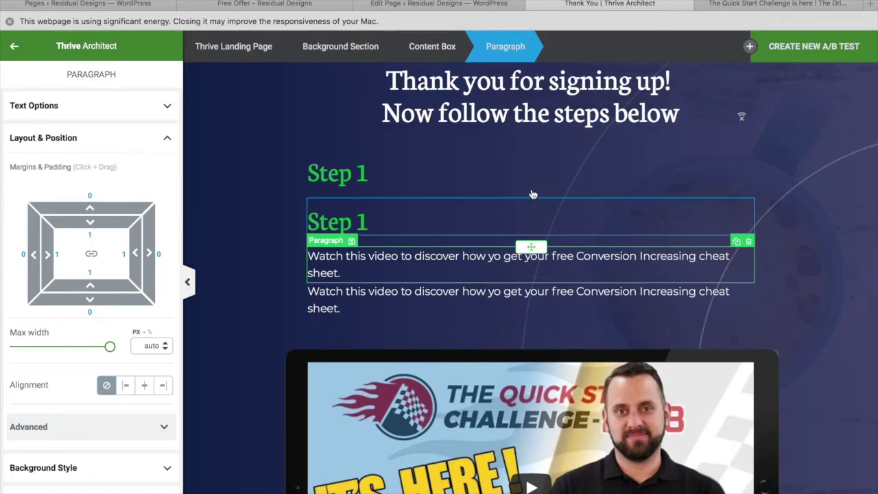
pyautogui.click(388, 174)
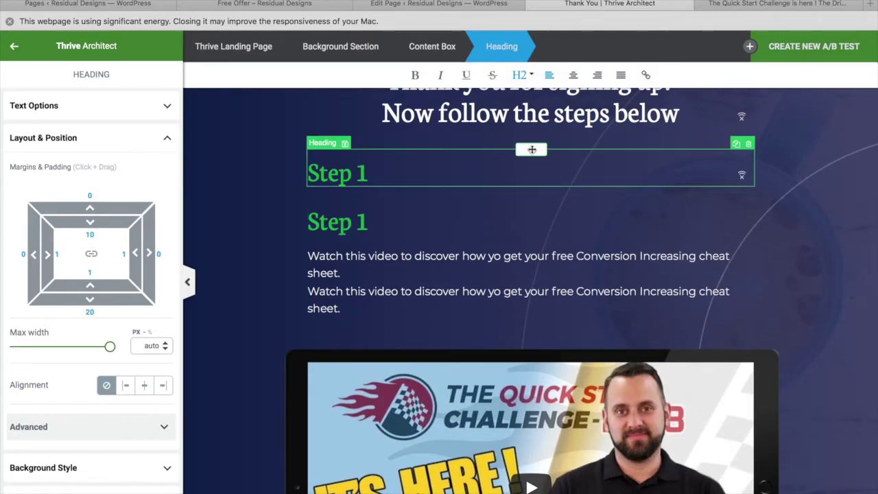
pyautogui.moveTo(530, 148)
pyautogui.mouseDown()
pyautogui.moveTo(521, 335)
pyautogui.moveTo(528, 455)
pyautogui.moveTo(474, 401)
pyautogui.moveTo(529, 480)
pyautogui.mouseUp()
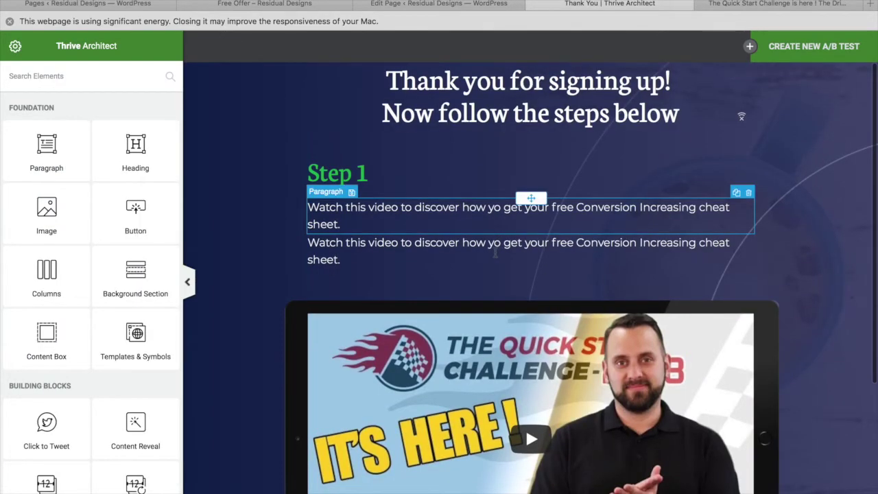
pyautogui.click(497, 252)
pyautogui.moveTo(531, 234); pyautogui.dragTo(522, 419)
# Step: Change the copied heading's number from 1 to 2 so it reads 'Step 2'
pyautogui.click(357, 369)
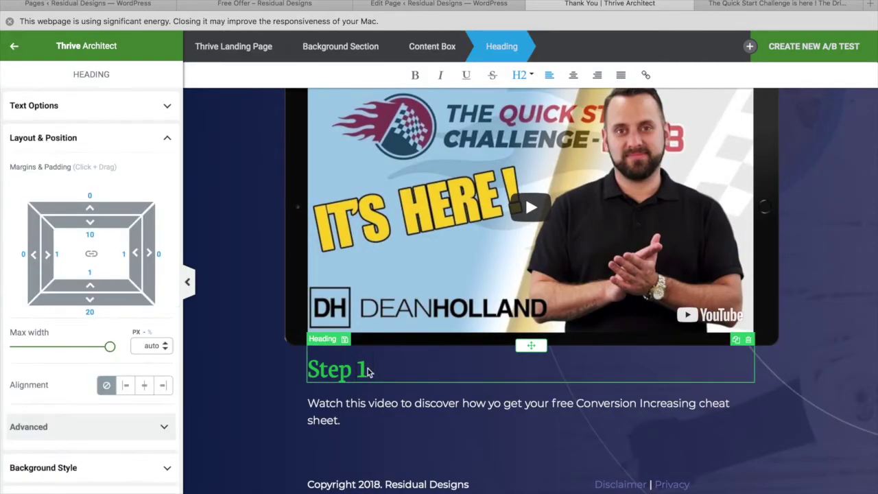
pyautogui.doubleClick(358, 369)
pyautogui.write('2')
pyautogui.click(525, 228)
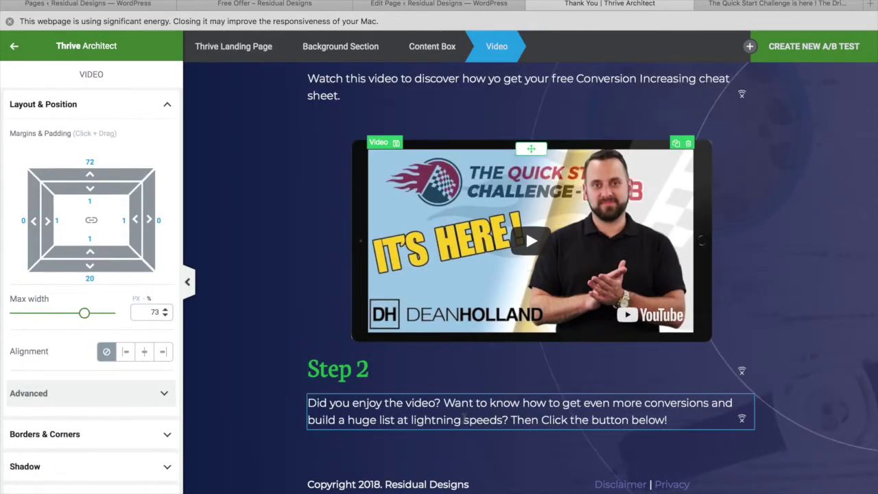
pyautogui.click(442, 420)
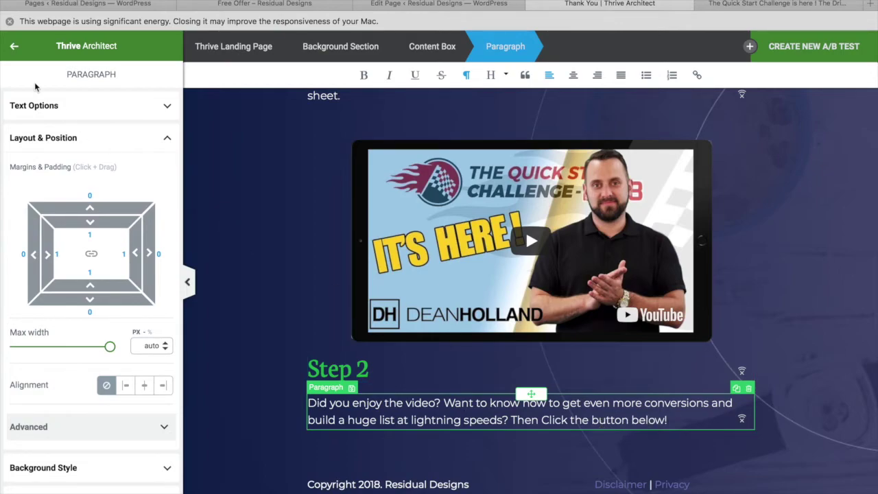
pyautogui.click(13, 46)
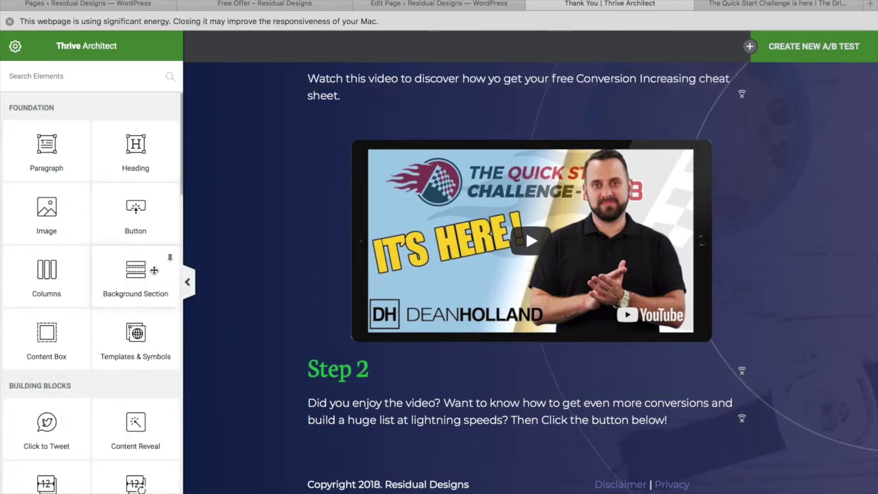
# Step: Place a Button element below the Step 2 paragraph and select the whole button
pyautogui.moveTo(125, 208); pyautogui.dragTo(499, 478)
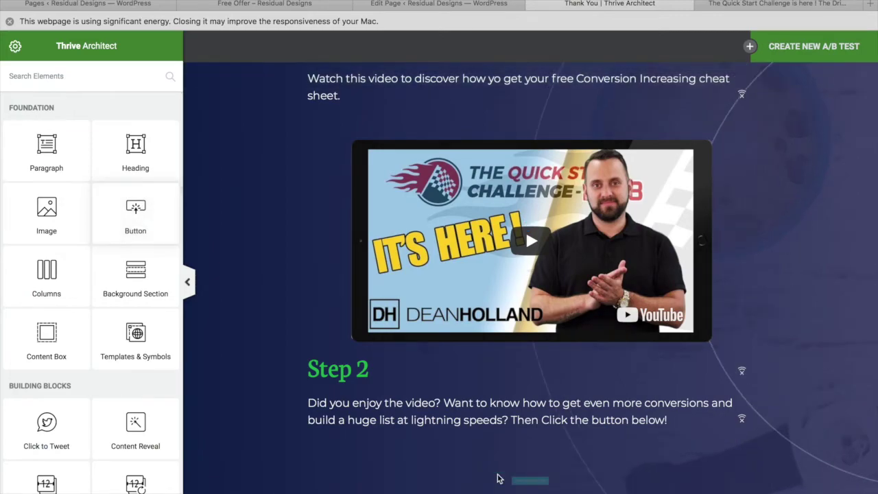
pyautogui.scroll(-1, 507, 440)
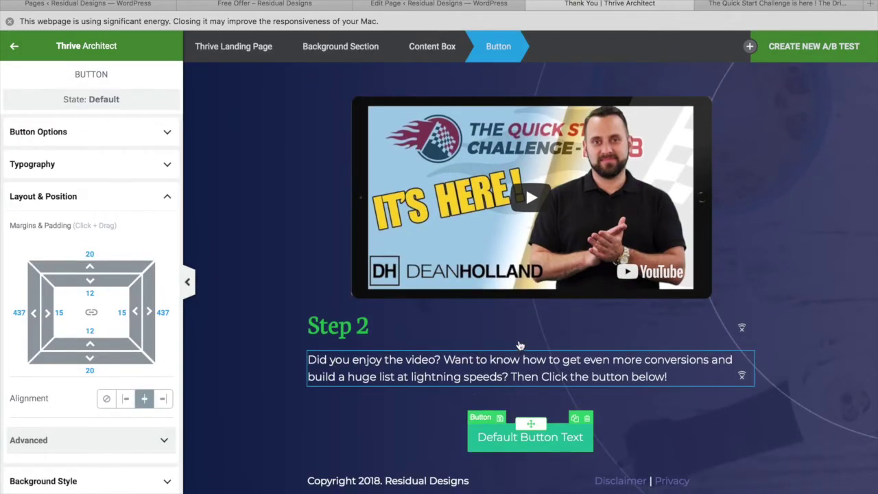
pyautogui.click(507, 440)
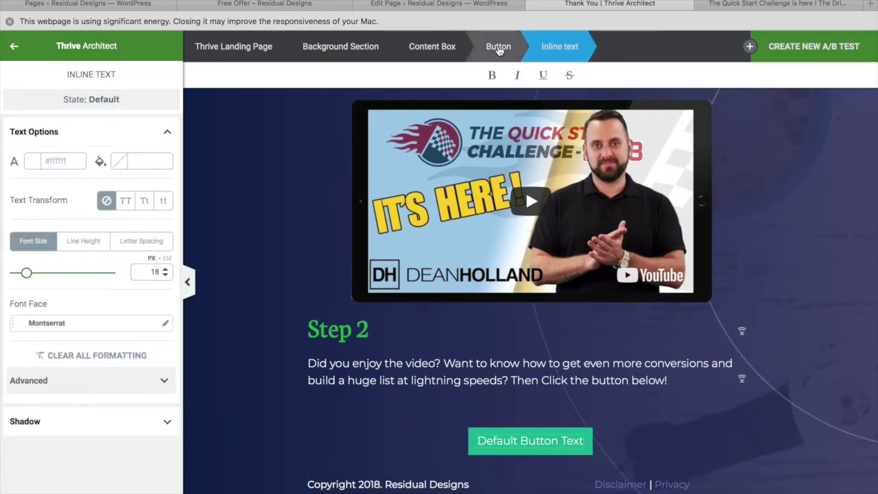
pyautogui.click(501, 47)
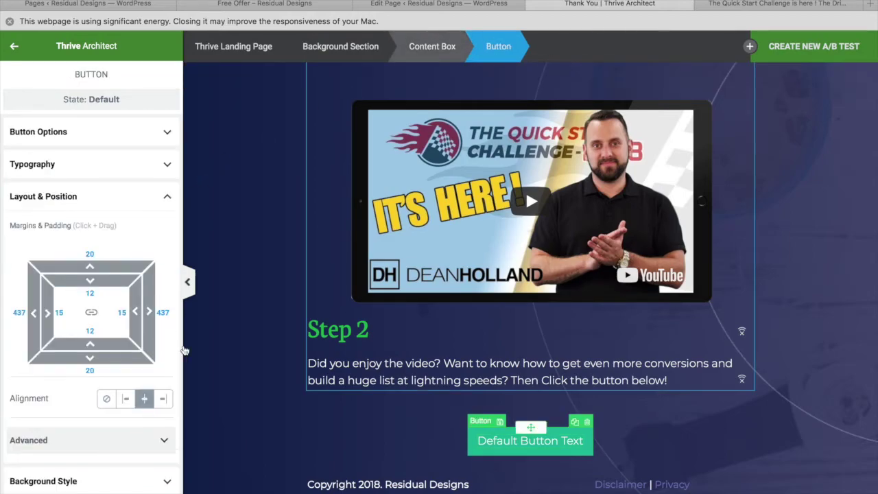
# Step: Colour the Step 2 button red #bc2e1a and set its size to L
pyautogui.click(110, 135)
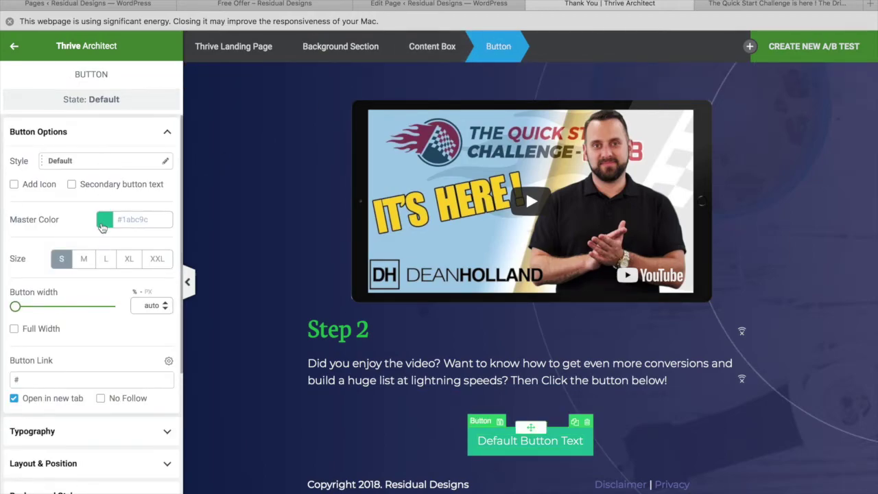
pyautogui.click(103, 220)
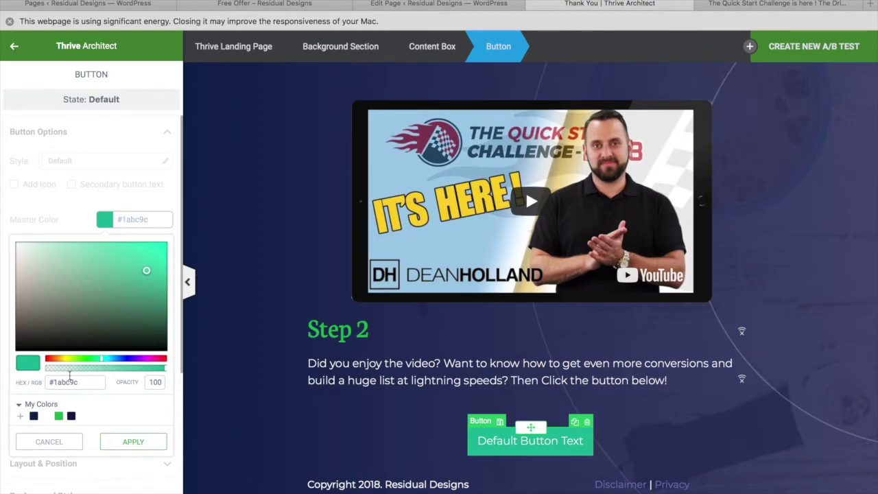
pyautogui.click(59, 417)
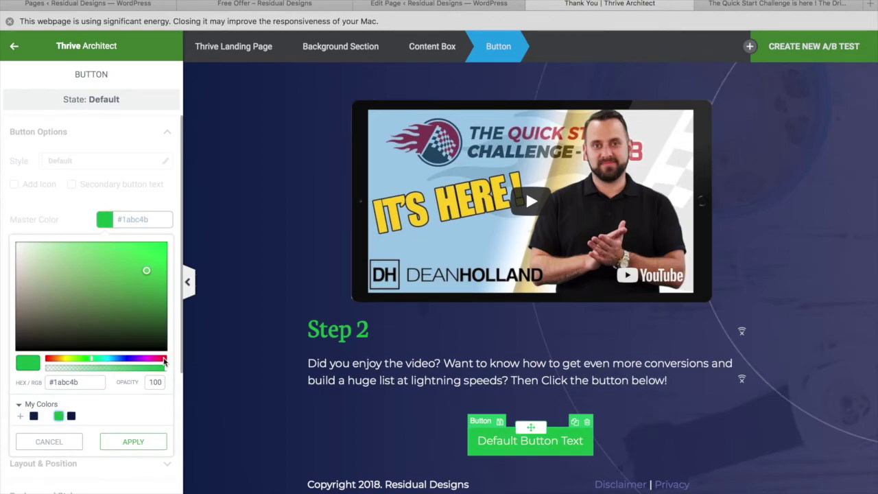
pyautogui.click(48, 358)
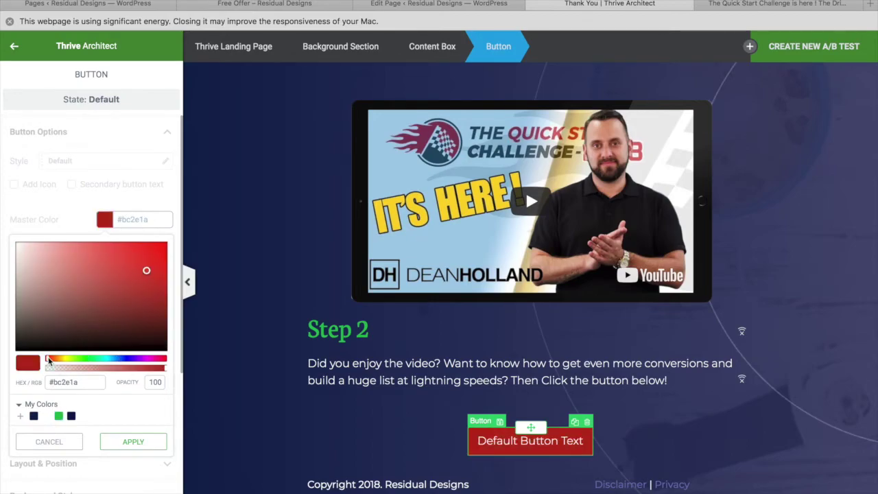
pyautogui.click(137, 442)
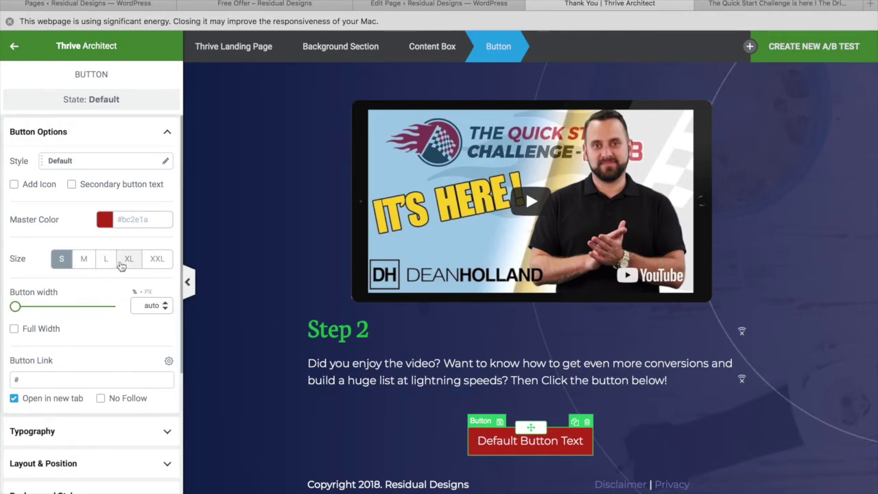
pyautogui.click(109, 262)
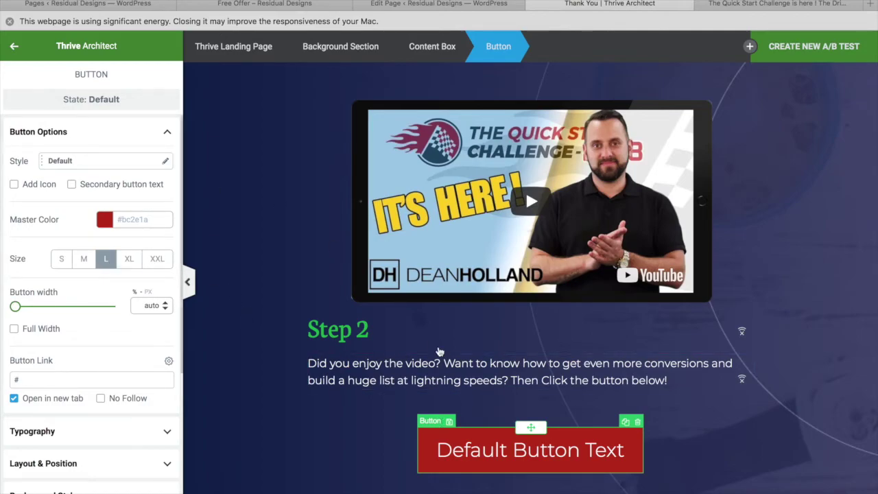
# Step: Replace the red button's default text with 'Show me the conversions!'
pyautogui.click(569, 449)
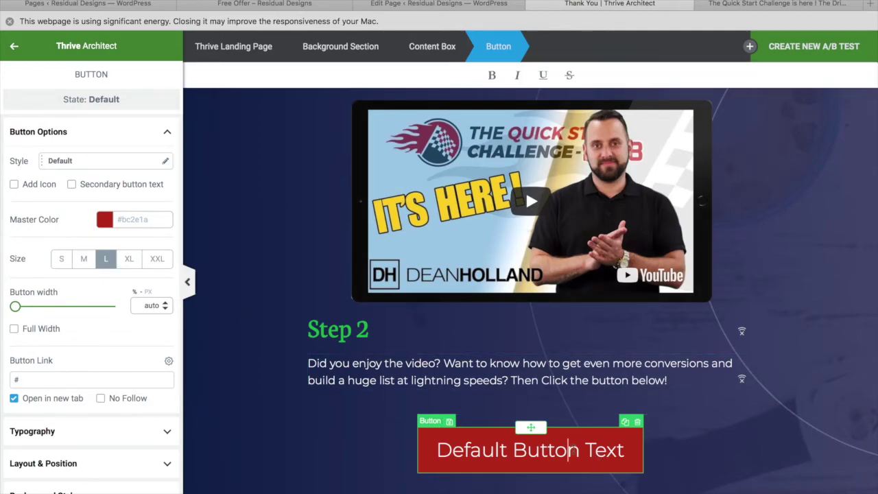
pyautogui.tripleClick(573, 449)
pyautogui.write('S')
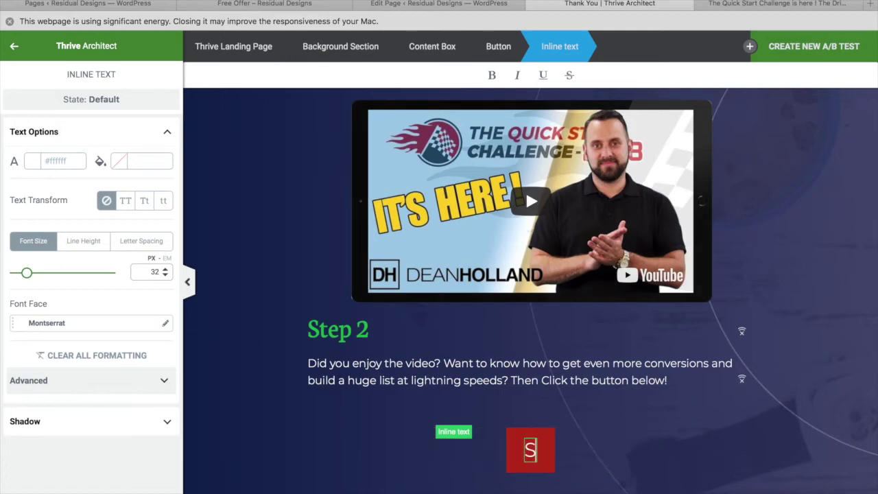
pyautogui.write('how me')
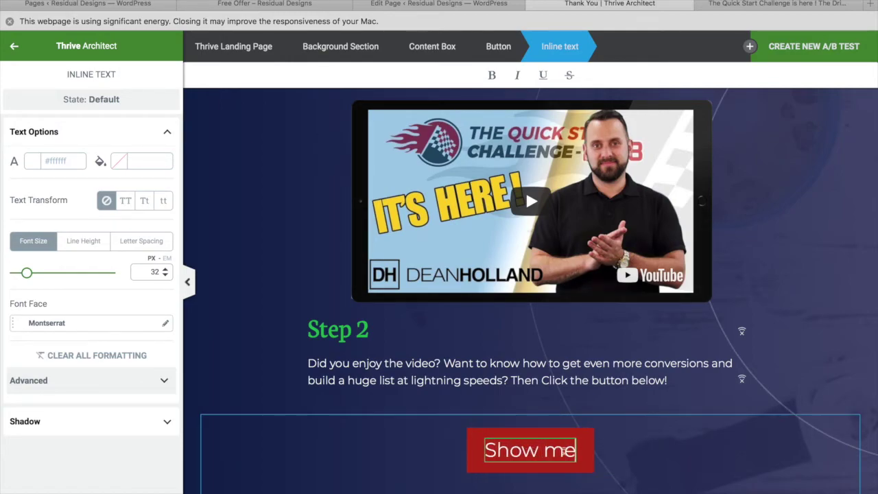
pyautogui.write(' the conversions!@')
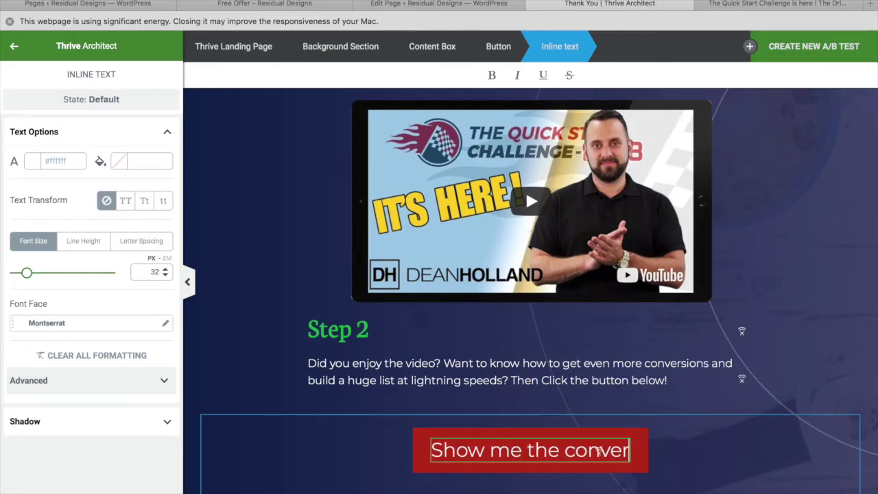
pyautogui.press('BackSpace')
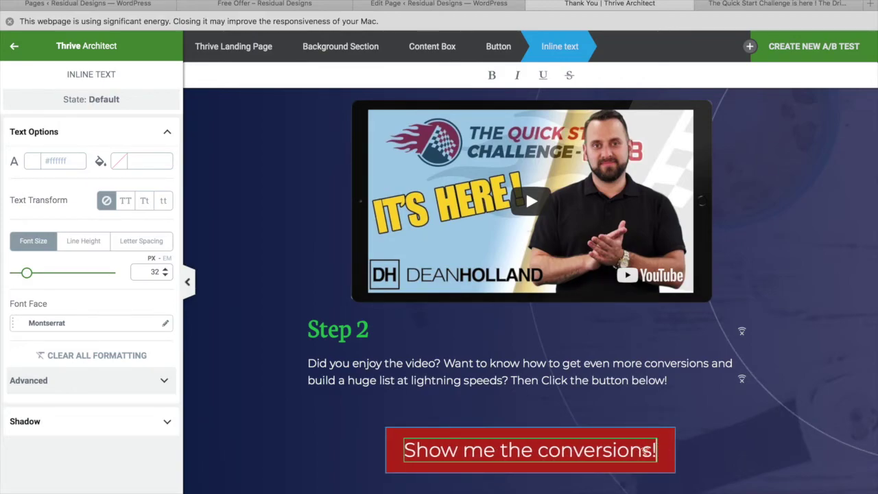
pyautogui.click(449, 432)
# Step: Round the 'Show me the conversions!' button's corners to 32 px and save the page
pyautogui.click(449, 434)
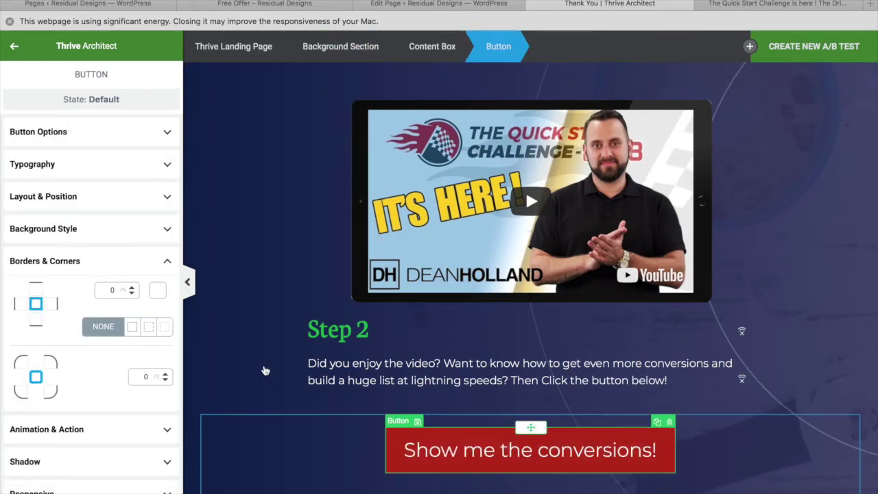
pyautogui.scroll(-3, 57, 319)
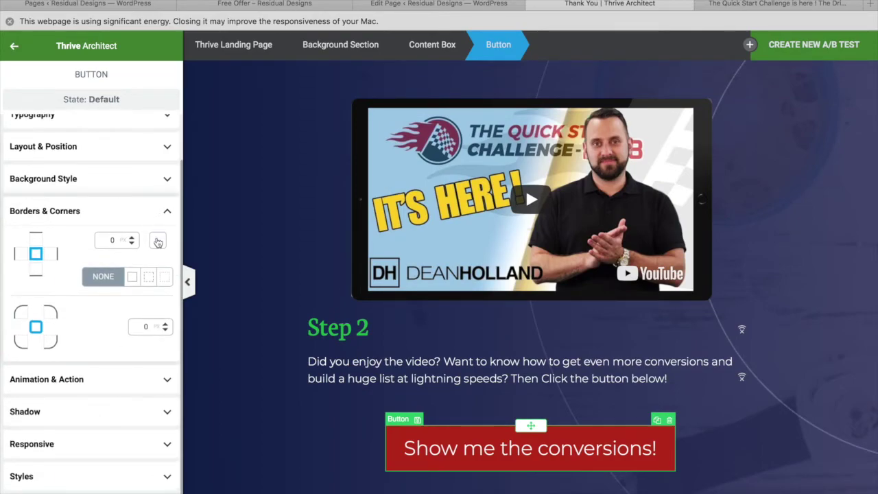
pyautogui.click(165, 323)
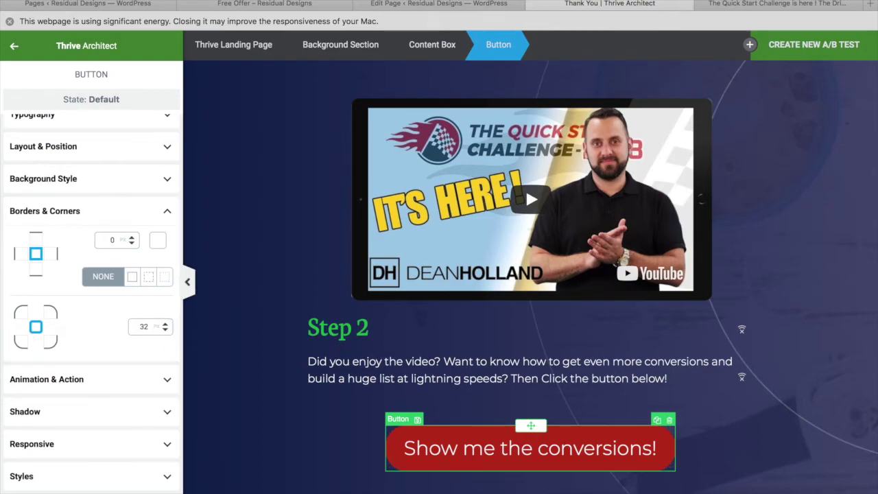
pyautogui.press('super+s')
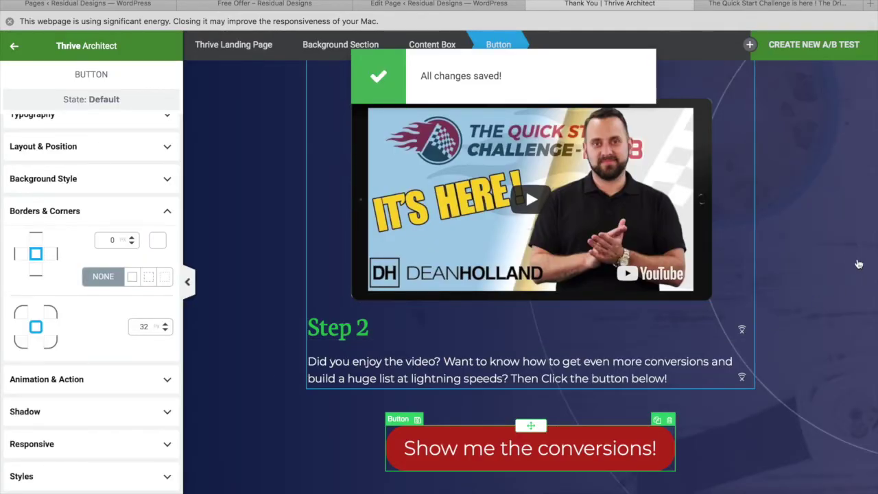
pyautogui.click(848, 249)
pyautogui.scroll(5, 737, 211)
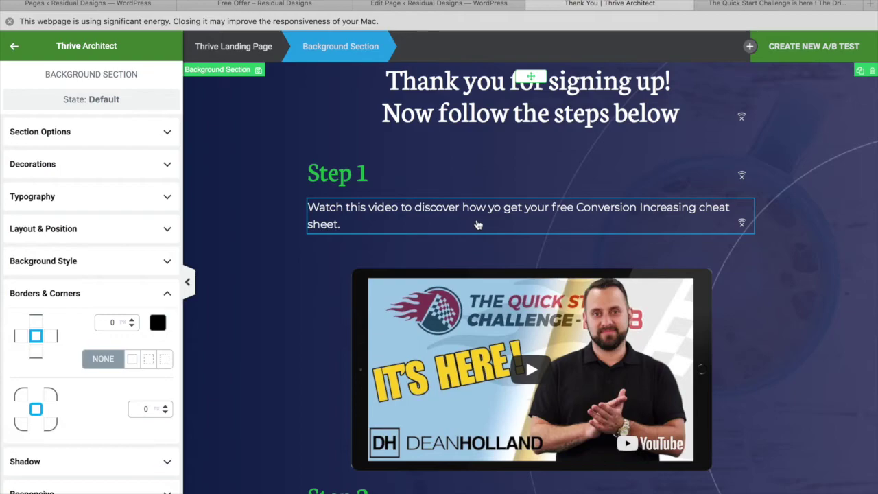
pyautogui.scroll(-2, 515, 308)
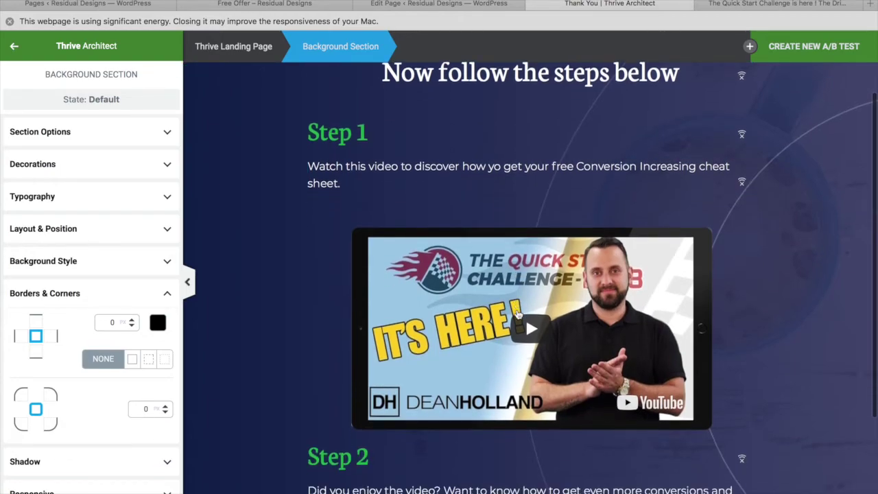
pyautogui.scroll(-1, 517, 314)
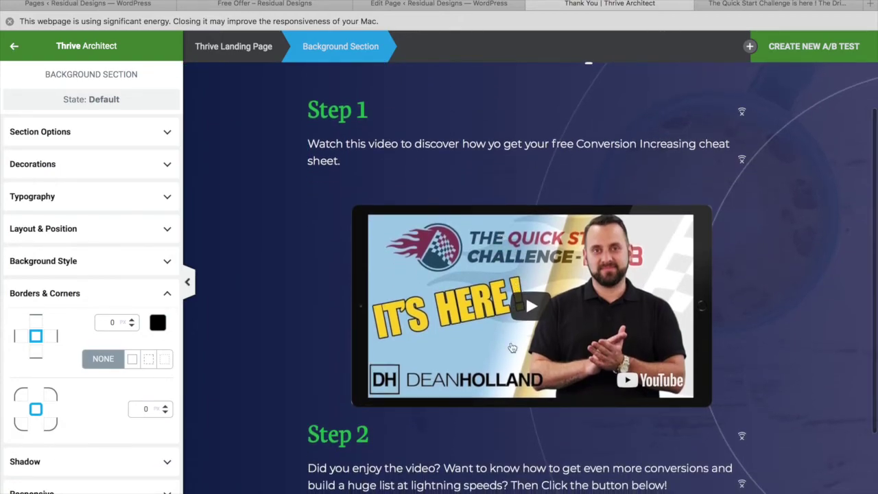
pyautogui.scroll(-5, 511, 347)
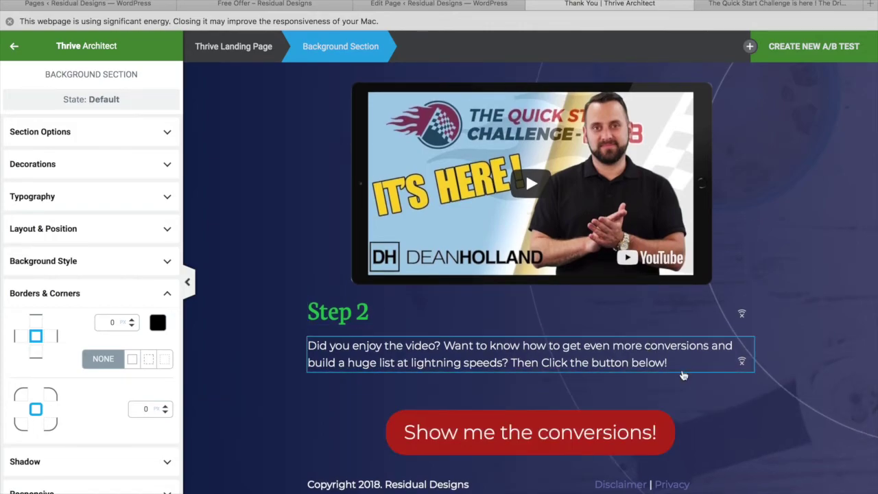
pyautogui.scroll(5, 683, 375)
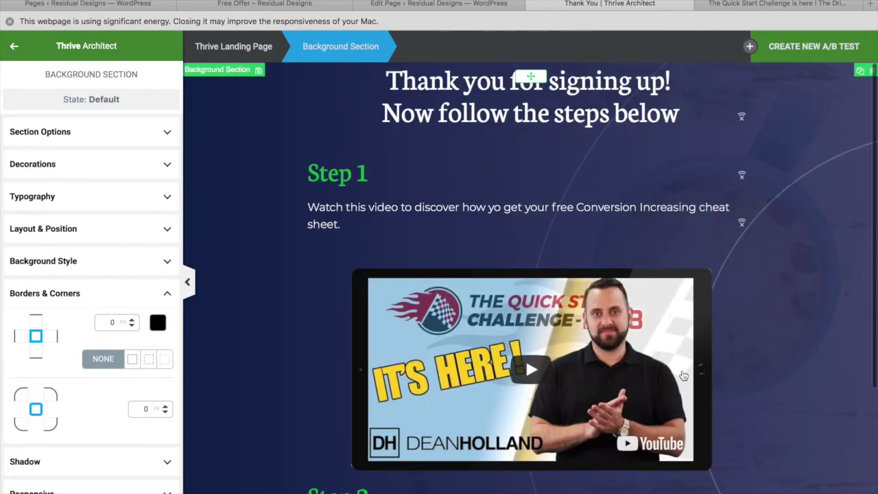
pyautogui.scroll(-5, 683, 375)
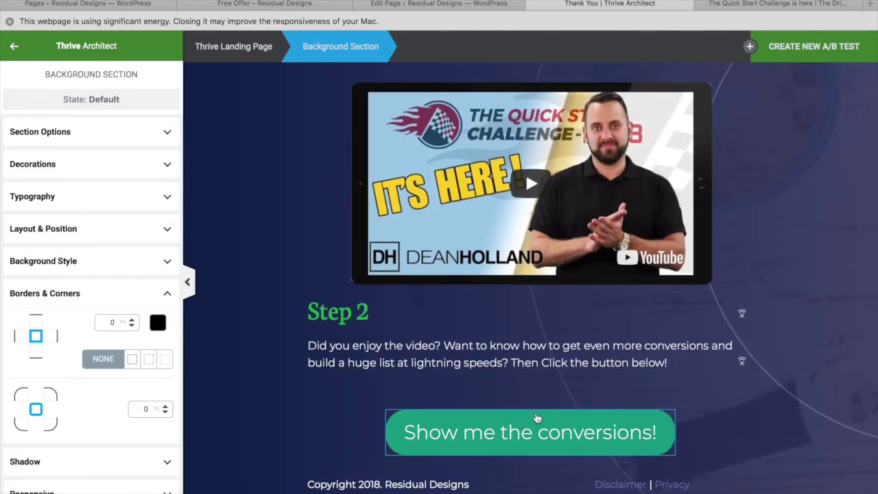
# Step: Reset the conversions button's link to '#'
pyautogui.click(536, 418)
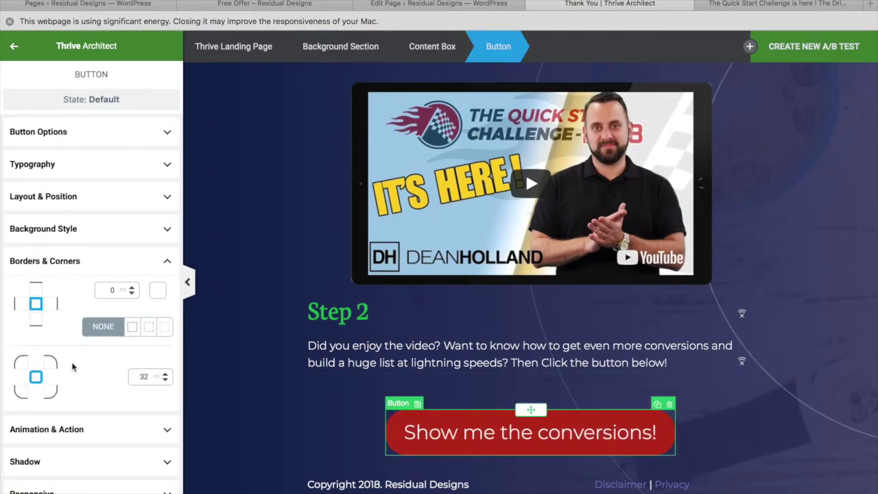
pyautogui.click(115, 131)
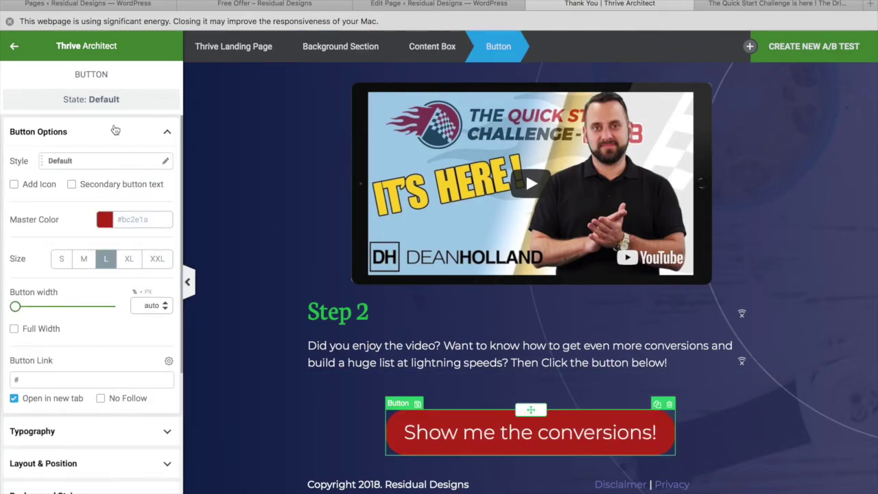
pyautogui.scroll(-3, 55, 335)
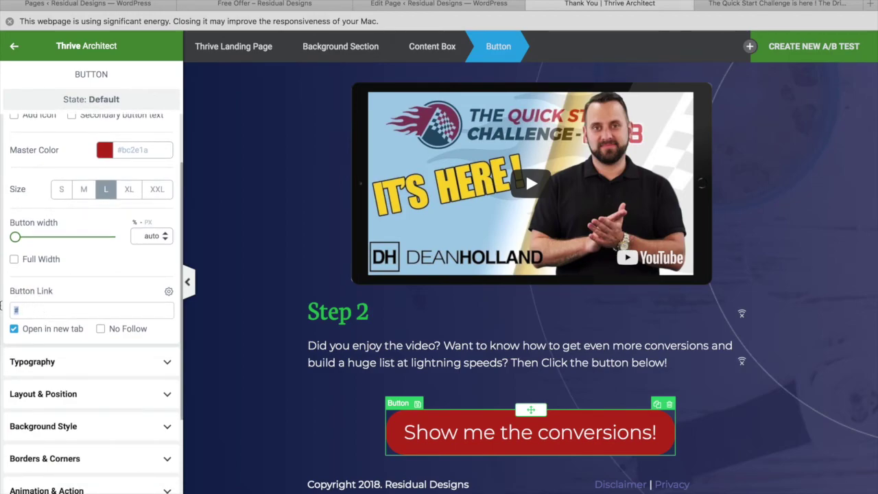
pyautogui.press('BackSpace')
pyautogui.write('#')
pyautogui.scroll(-3, 91, 291)
# Step: Save the Thank You page and open its live preview
pyautogui.click(127, 492)
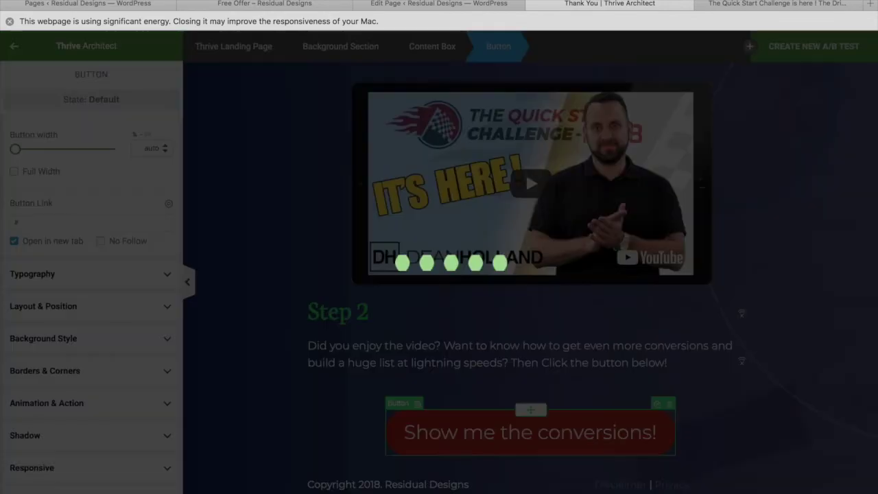
pyautogui.click(37, 492)
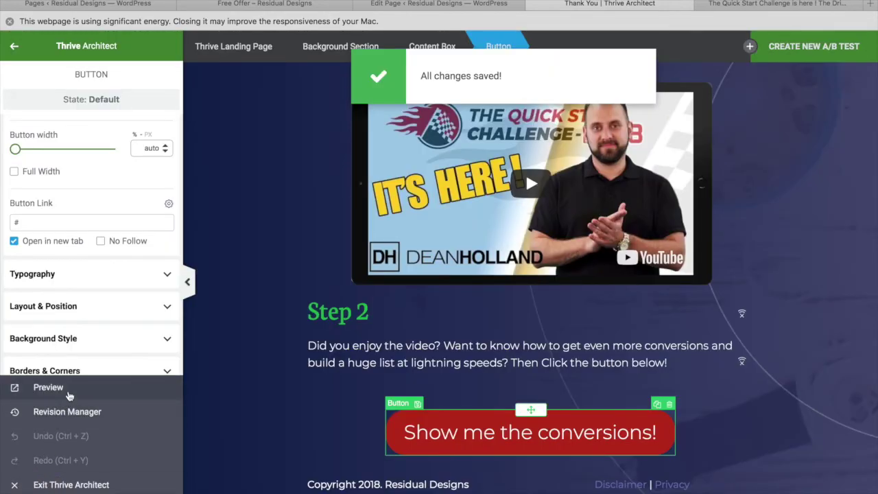
pyautogui.click(68, 389)
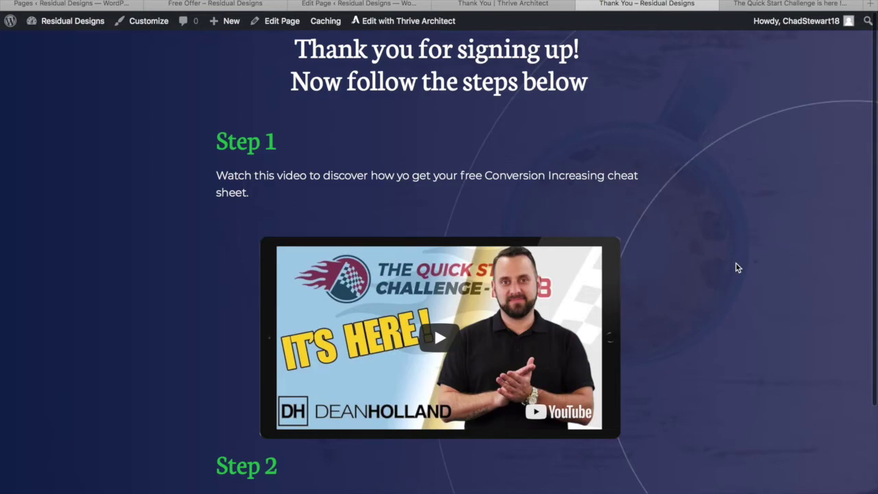
pyautogui.scroll(-1, 736, 268)
pyautogui.scroll(-5, 735, 267)
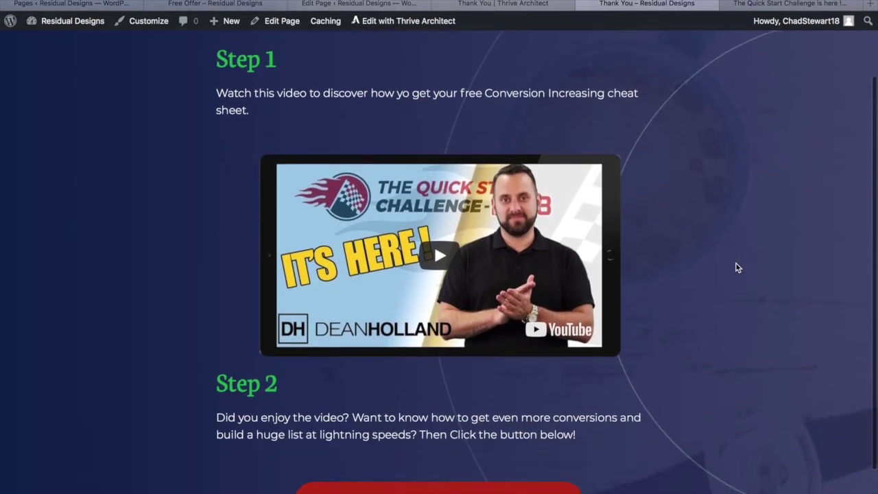
pyautogui.scroll(5, 735, 267)
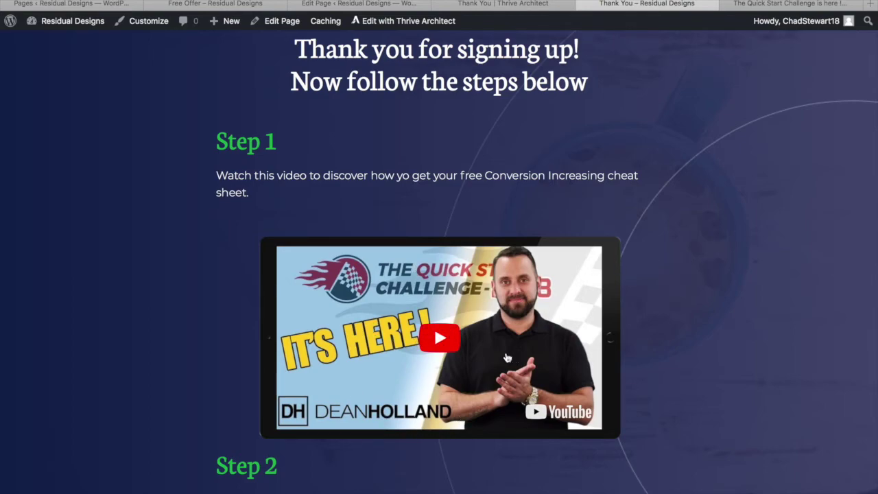
pyautogui.scroll(-1, 447, 291)
pyautogui.scroll(1, 447, 291)
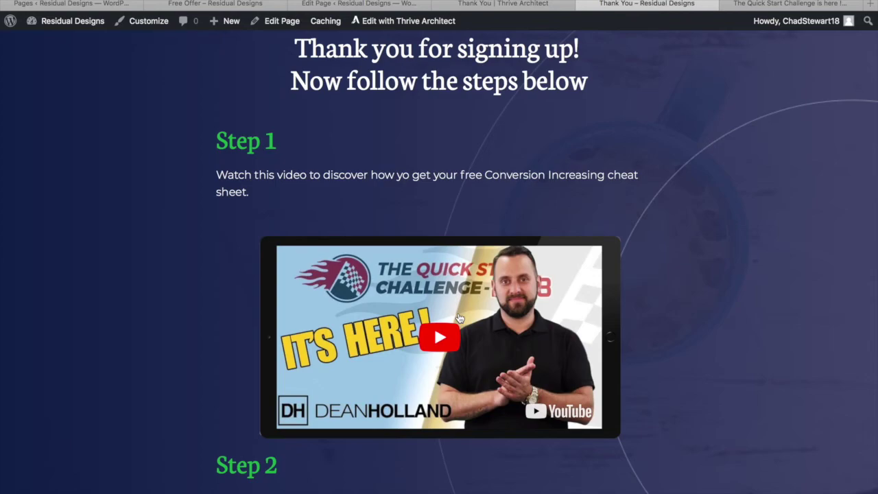
pyautogui.scroll(-1, 459, 317)
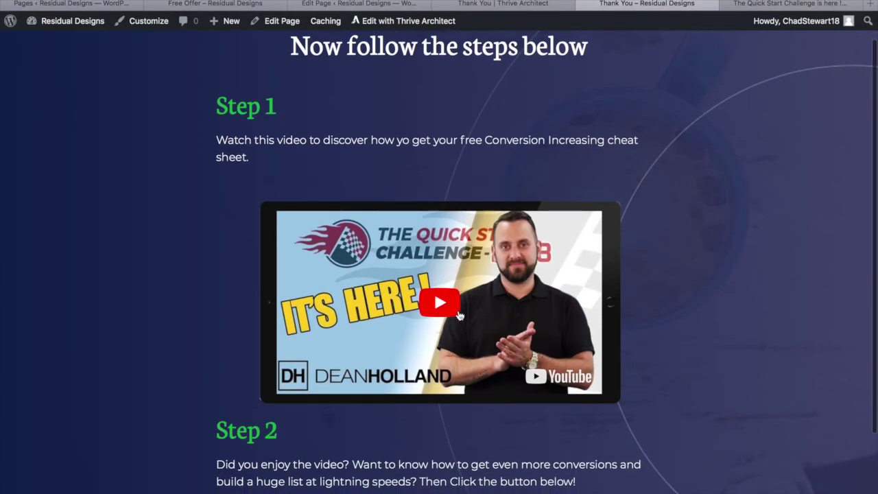
pyautogui.scroll(-1, 460, 316)
pyautogui.scroll(2, 459, 315)
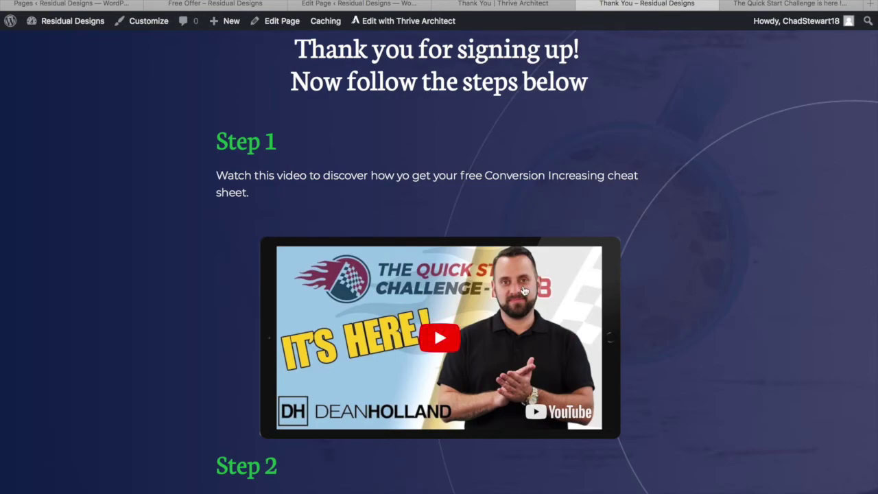
pyautogui.scroll(-4, 696, 286)
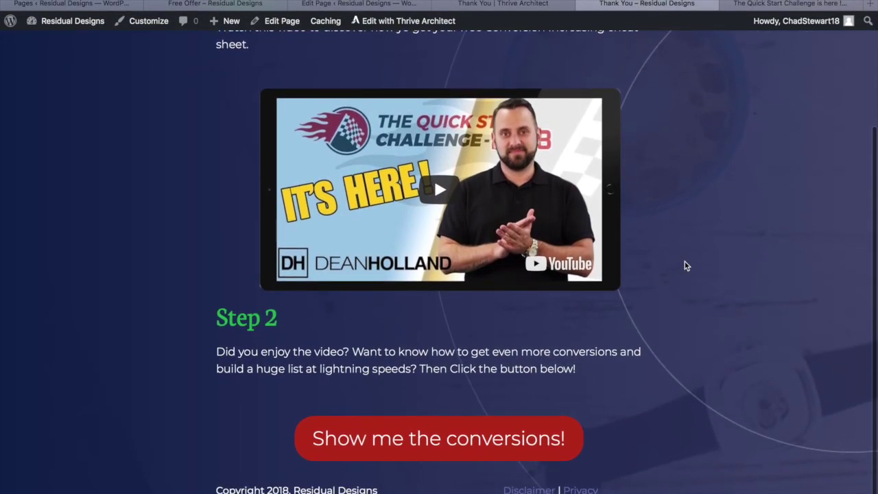
pyautogui.scroll(4, 685, 262)
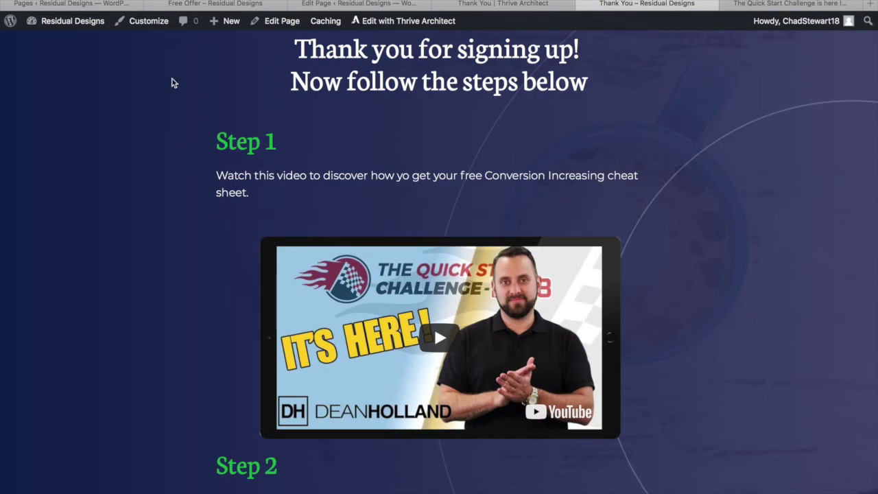
# Step: Publish a new page titled 'Cheat sheet' and launch Thrive Architect on it
pyautogui.moveTo(230, 21)
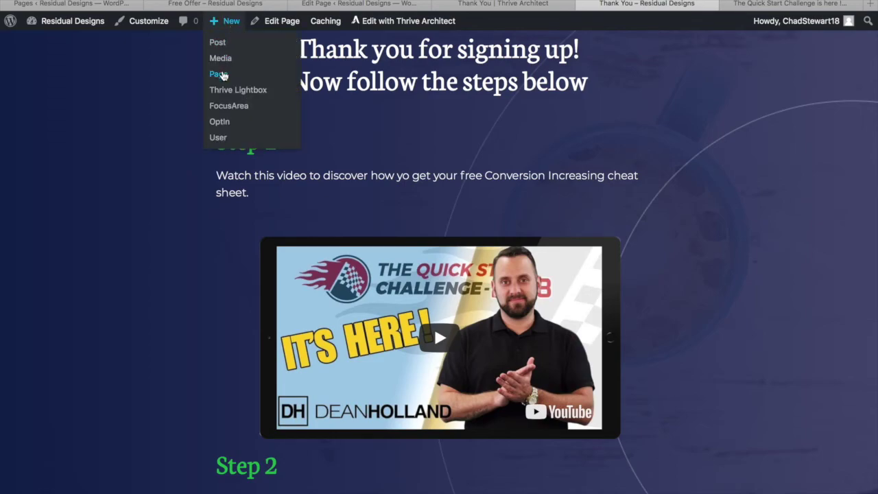
pyautogui.click(219, 76)
pyautogui.write('Che')
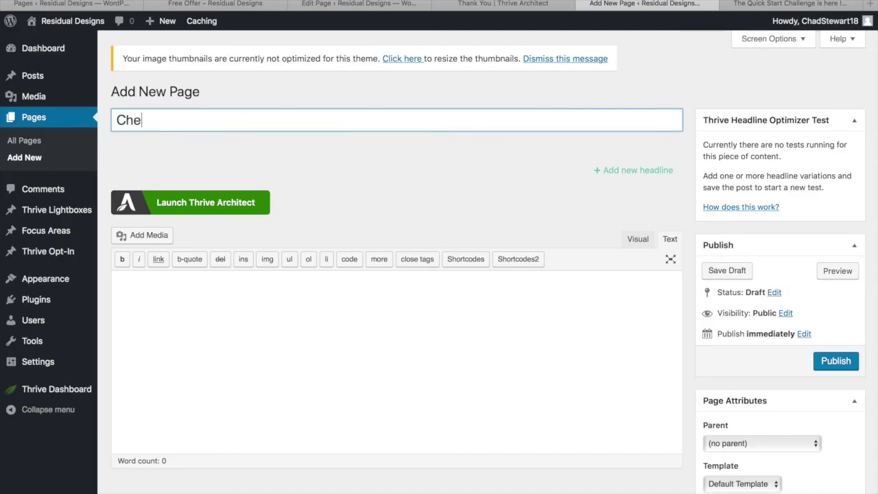
pyautogui.write('at sheet')
pyautogui.click(829, 361)
pyautogui.click(212, 240)
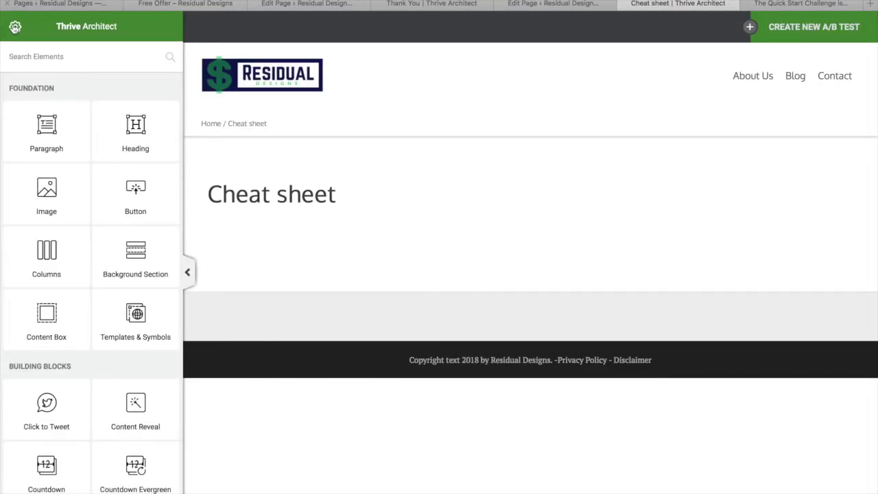
# Step: Apply the NotPS 'Download Page' landing page template through Template Setup
pyautogui.click(15, 29)
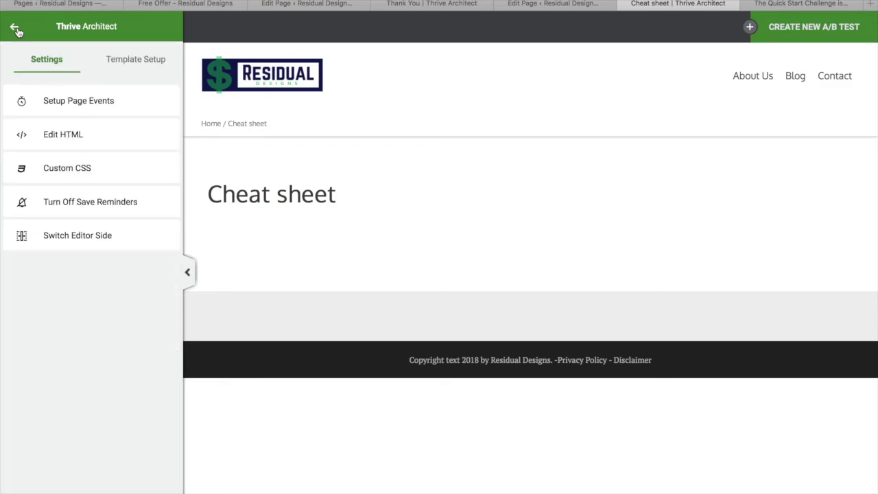
pyautogui.click(140, 63)
pyautogui.click(113, 108)
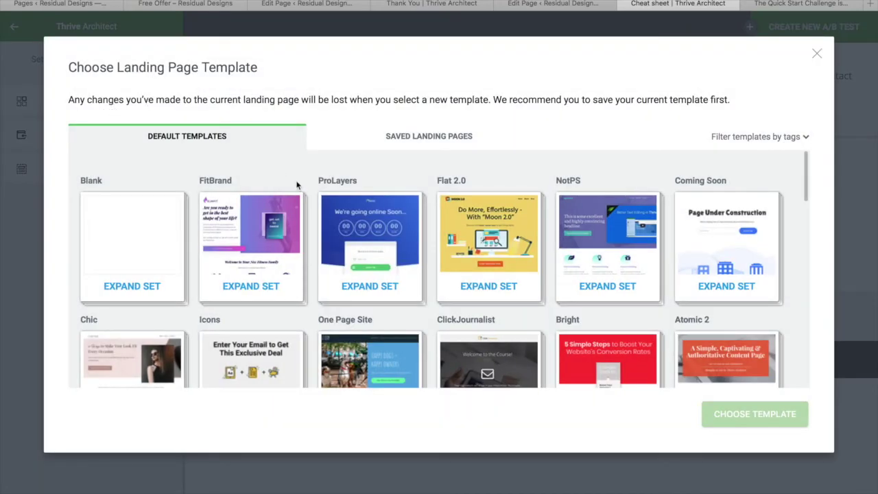
pyautogui.click(602, 240)
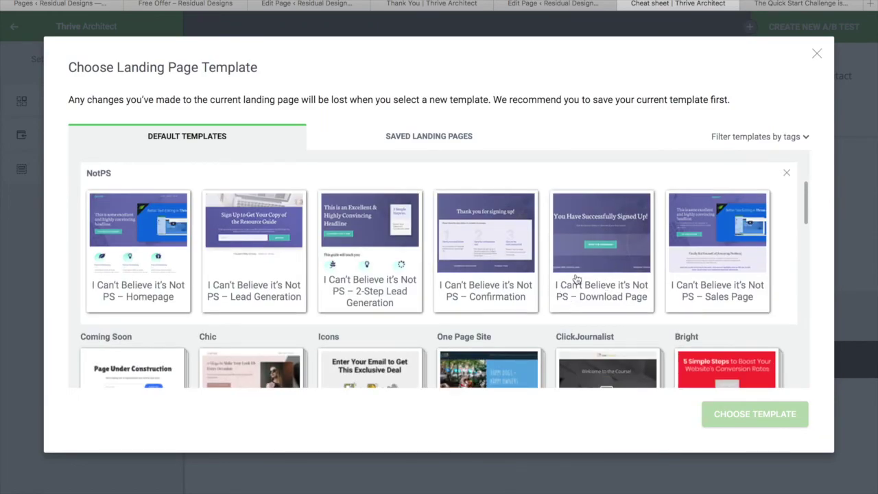
pyautogui.click(605, 233)
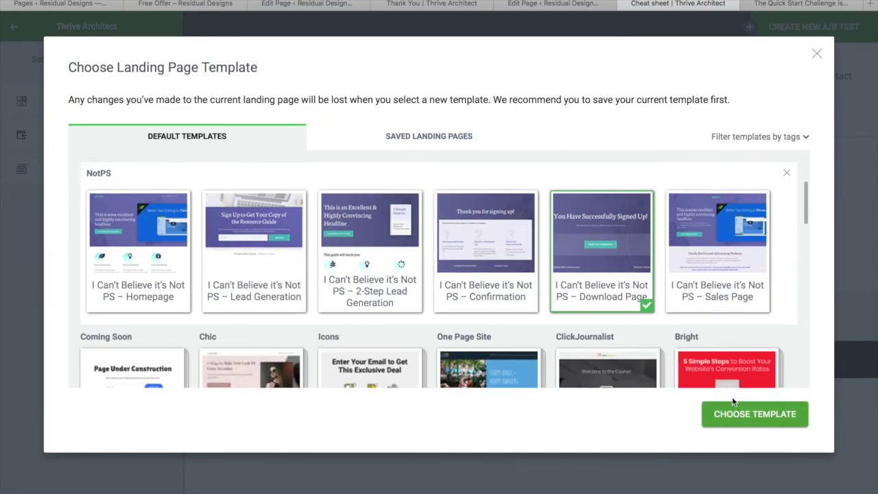
pyautogui.click(752, 416)
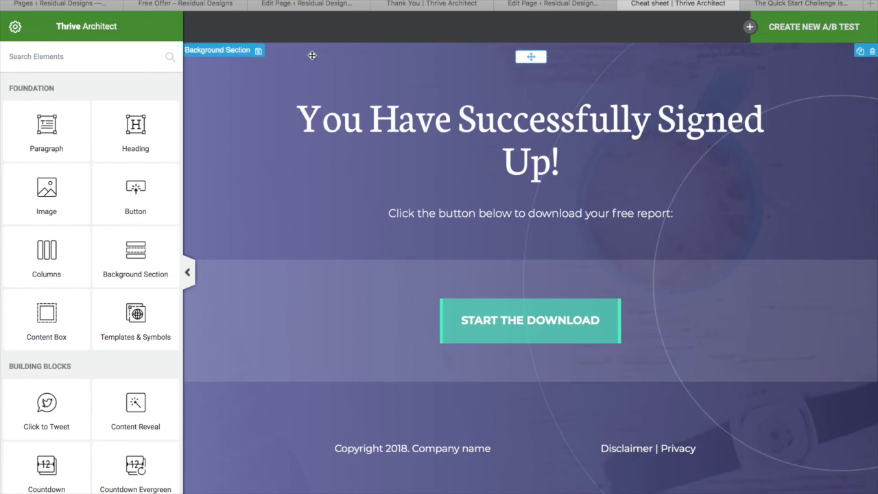
# Step: Change the background section's linear gradient layer to the dark blue swatch
pyautogui.click(243, 96)
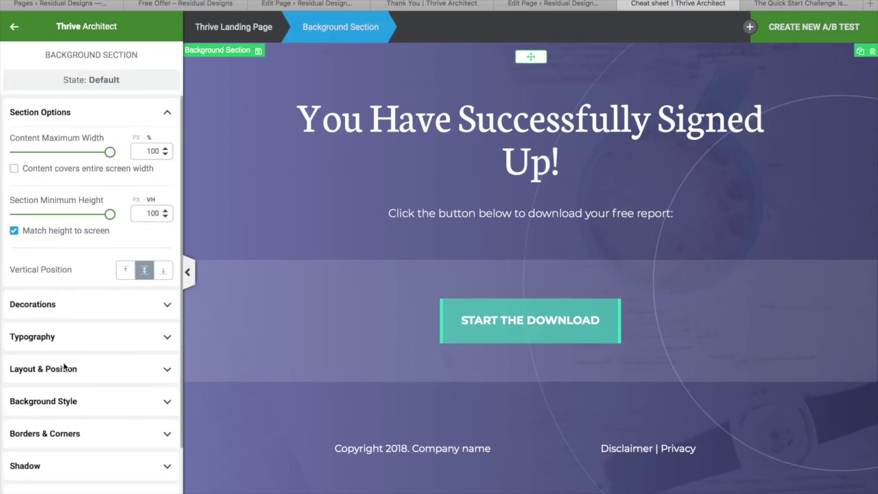
pyautogui.click(65, 399)
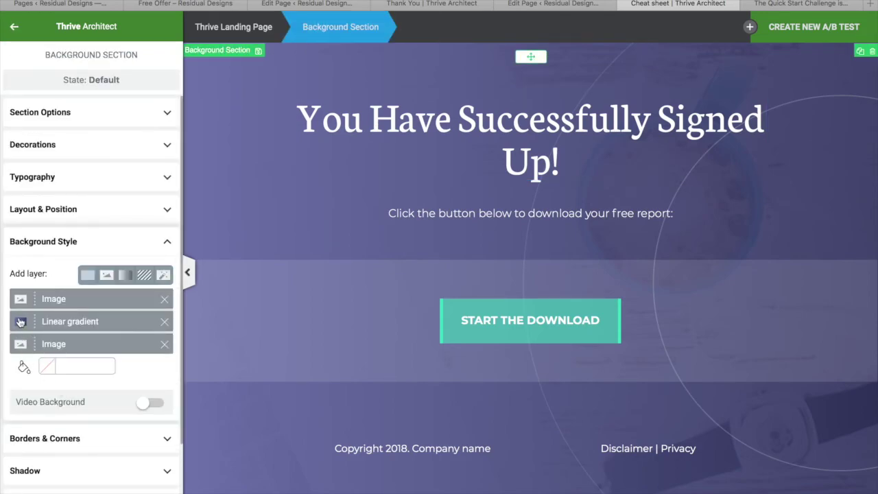
pyautogui.click(18, 326)
pyautogui.click(35, 457)
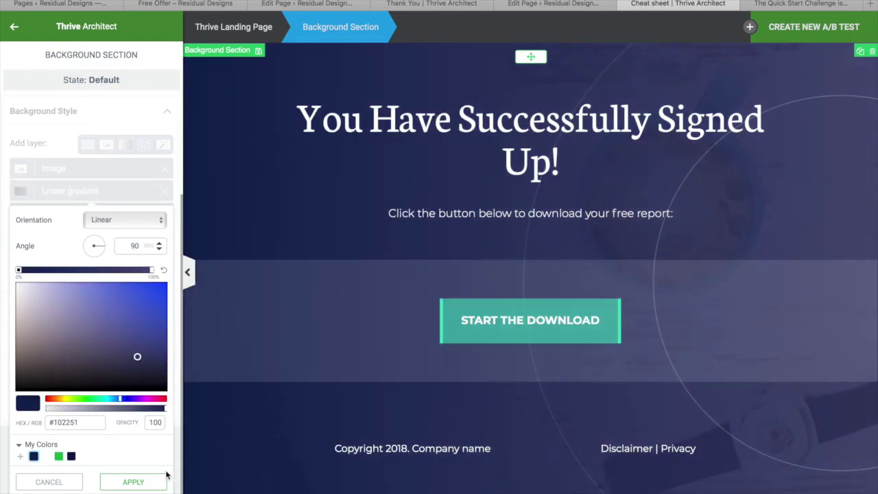
pyautogui.click(131, 481)
# Step: Retitle the main heading to 'Here is Your Download'
pyautogui.click(548, 168)
pyautogui.click(566, 216)
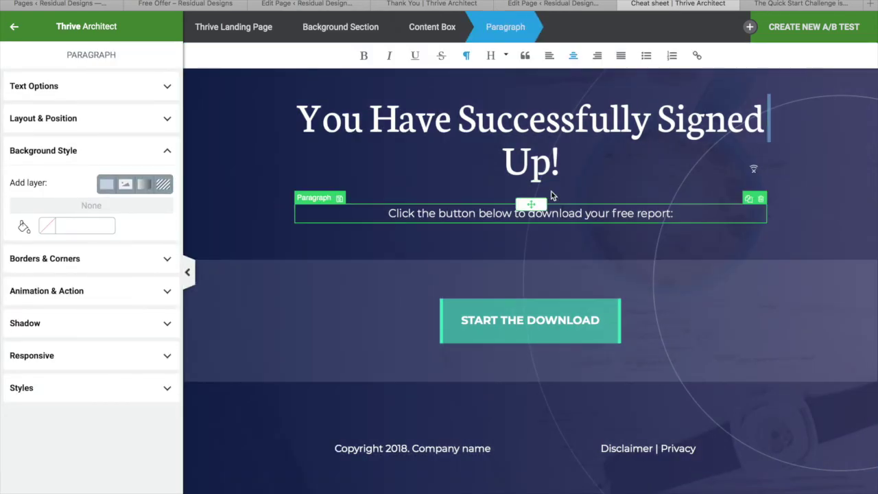
pyautogui.click(600, 151)
pyautogui.moveTo(601, 151); pyautogui.dragTo(283, 119)
pyautogui.write('Here is Your')
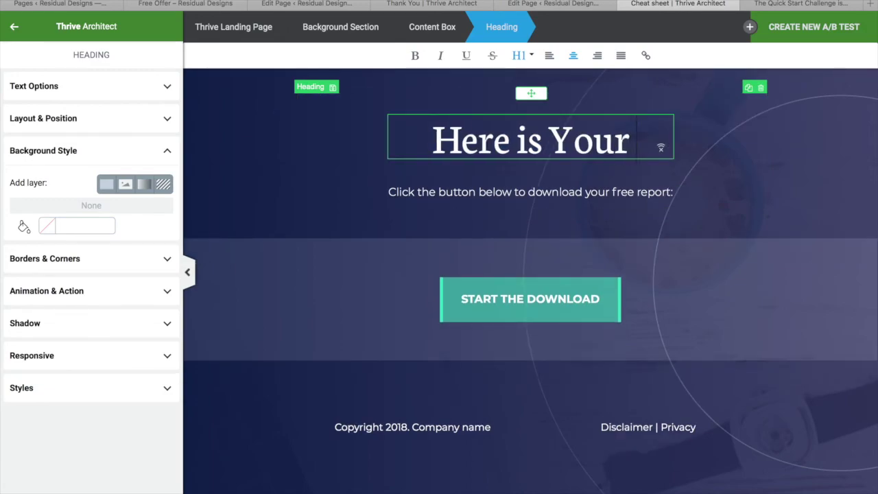
pyautogui.write(' Downlad')
pyautogui.press('BackSpace')
pyautogui.press('BackSpace')
pyautogui.write('oad')
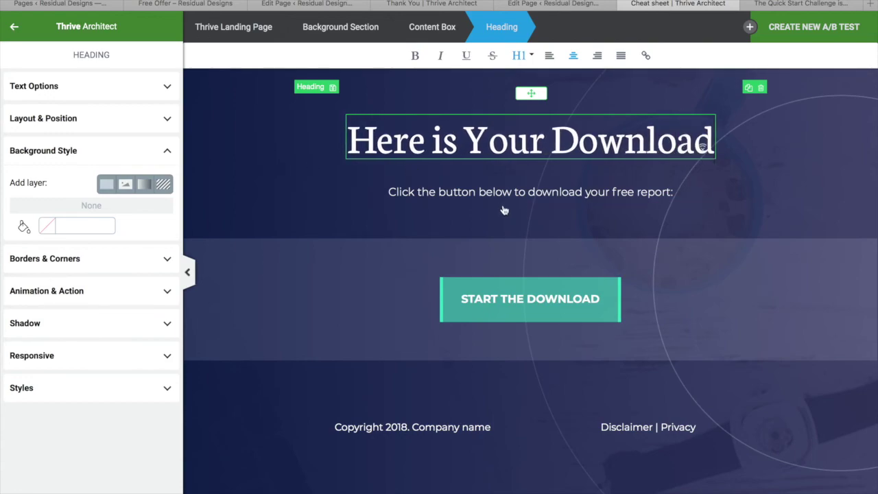
# Step: Replace 'report' with 'cheat sheet' in the subtitle paragraph
pyautogui.click(503, 192)
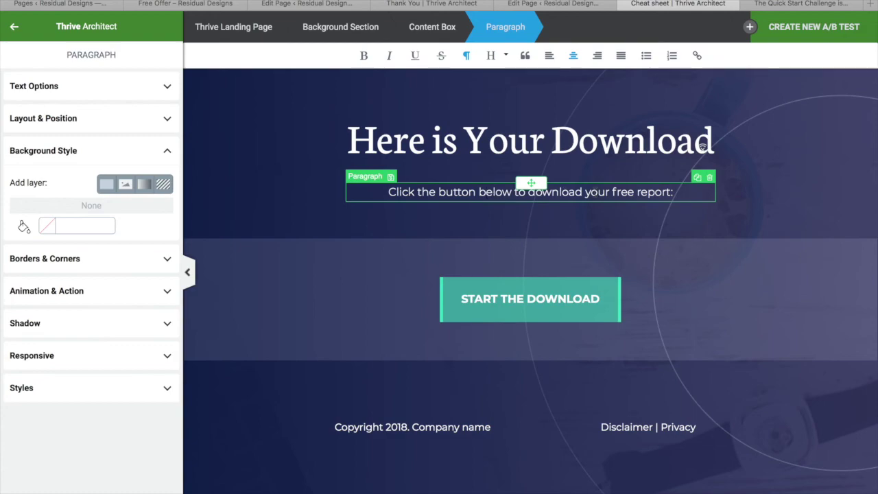
pyautogui.moveTo(670, 193); pyautogui.dragTo(632, 193)
pyautogui.write('cheat sheet')
pyautogui.click(568, 396)
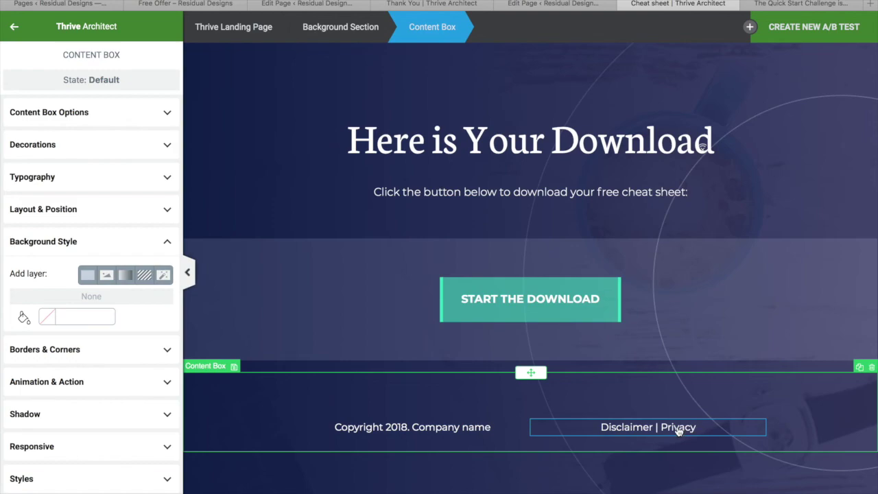
# Step: Replace the START THE DOWNLOAD button's '#' link with the InvisibleSellingMachine.pdf URL
pyautogui.click(568, 297)
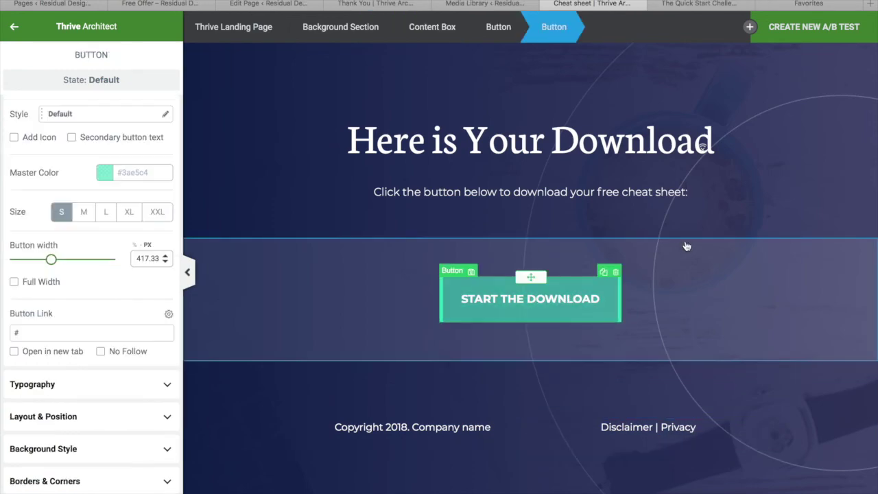
pyautogui.click(696, 280)
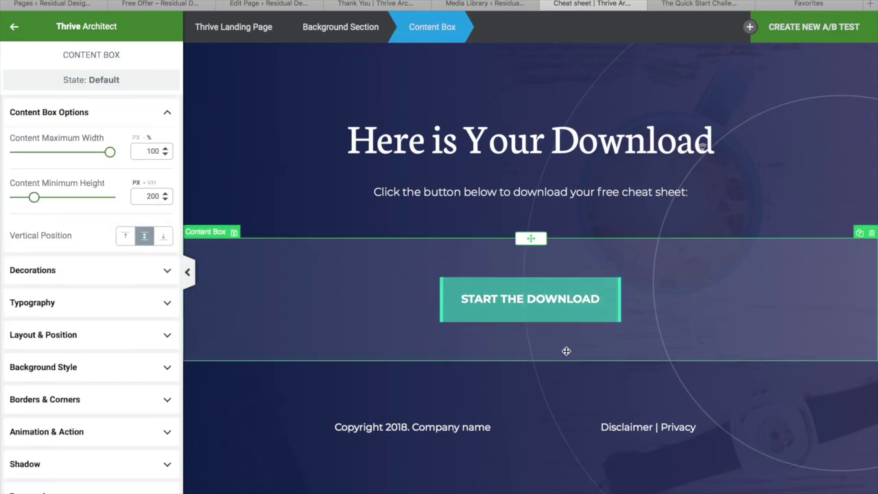
pyautogui.click(533, 289)
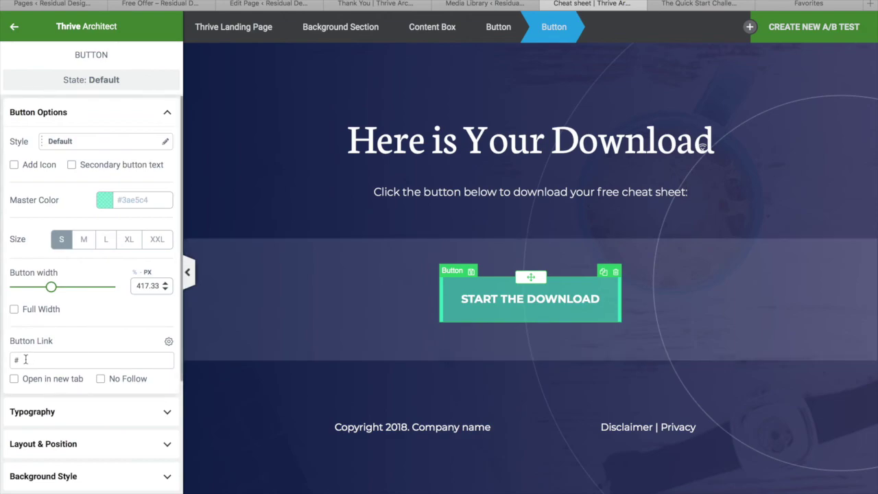
pyautogui.press('BackSpace')
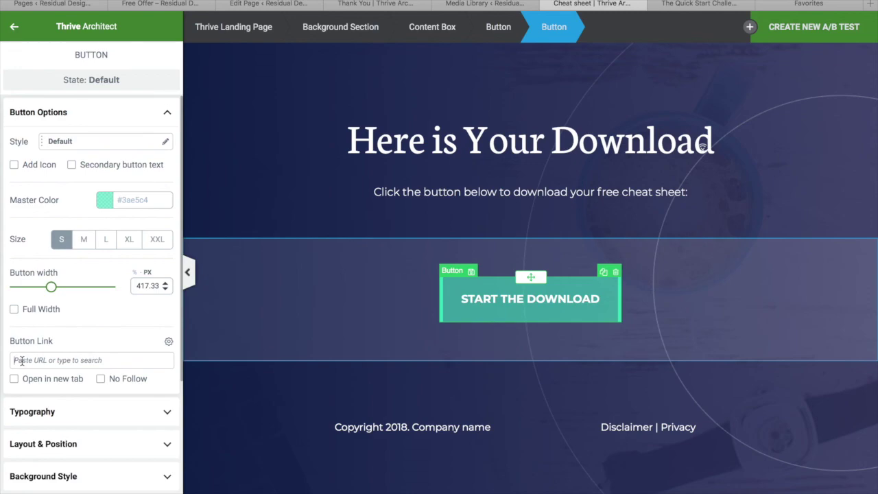
pyautogui.press('super+v')
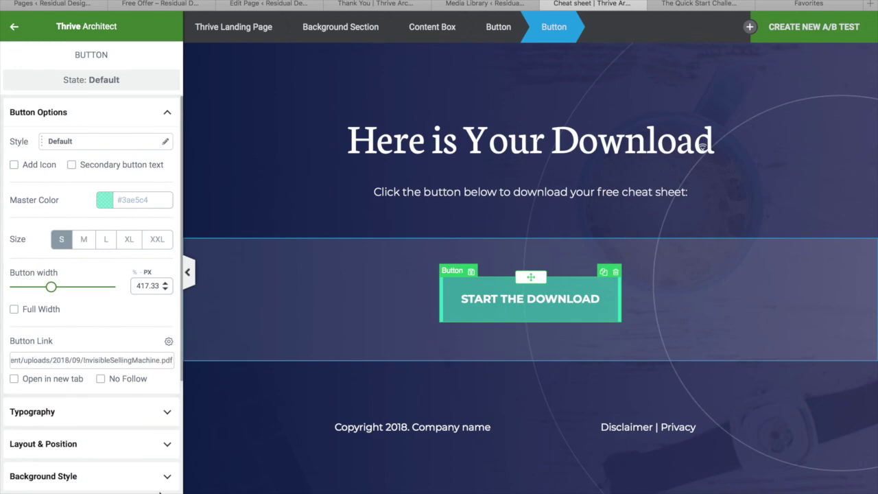
# Step: Save the Cheat sheet page and preview it in a new tab
pyautogui.click(141, 492)
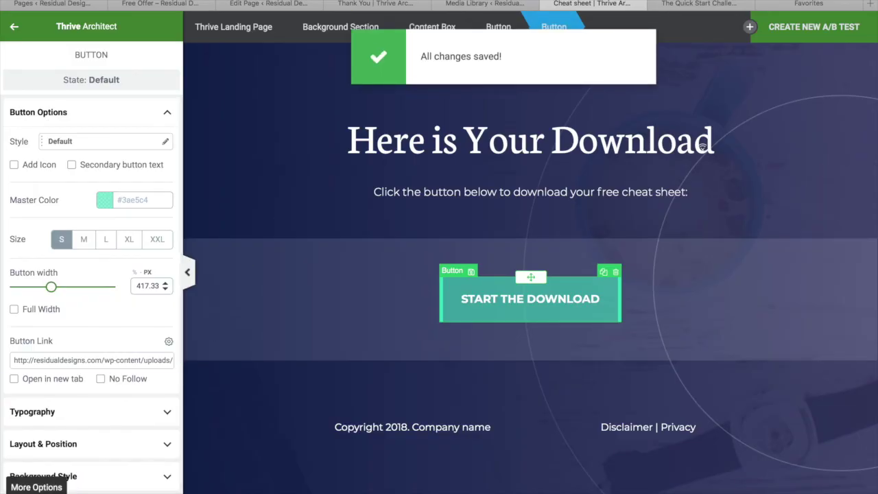
pyautogui.moveTo(21, 488)
pyautogui.click(48, 387)
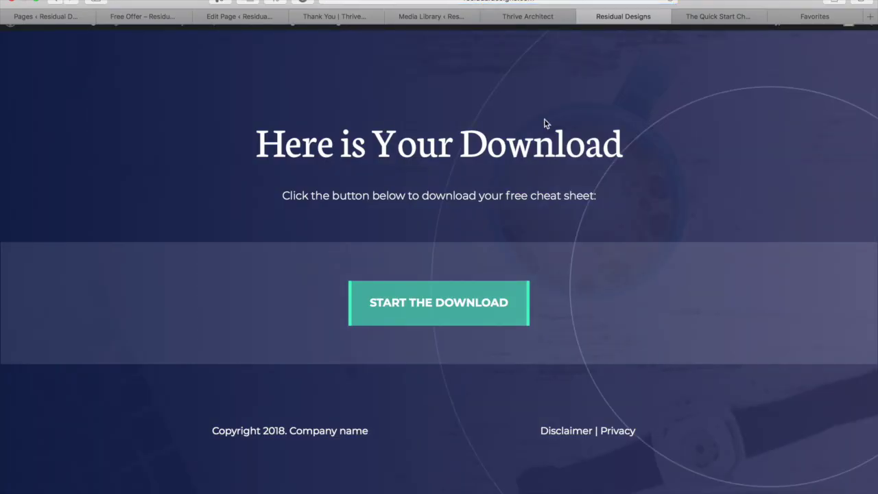
# Step: Test that START THE DOWNLOAD opens the Invisible Selling Machine PDF
pyautogui.click(453, 293)
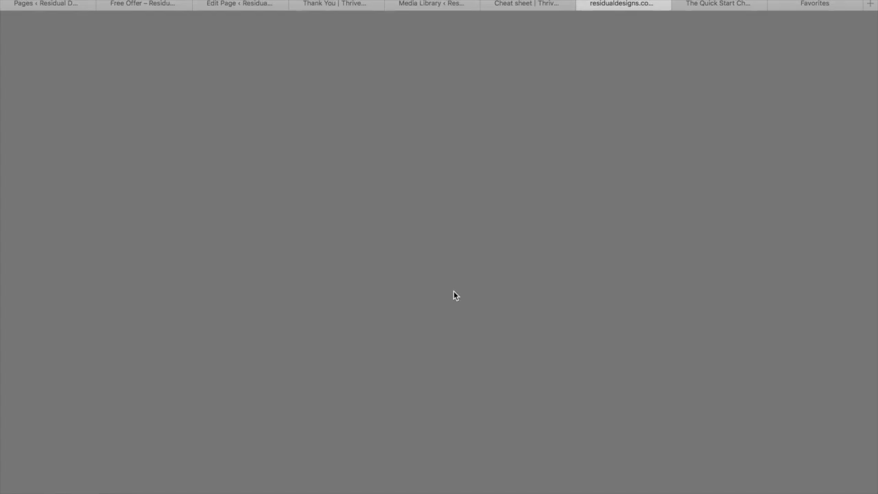
pyautogui.scroll(-10, 454, 292)
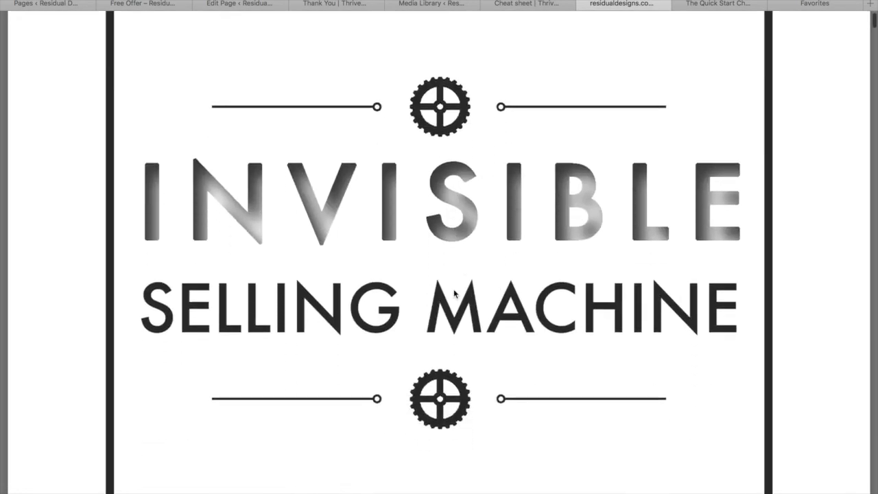
pyautogui.scroll(6, 453, 293)
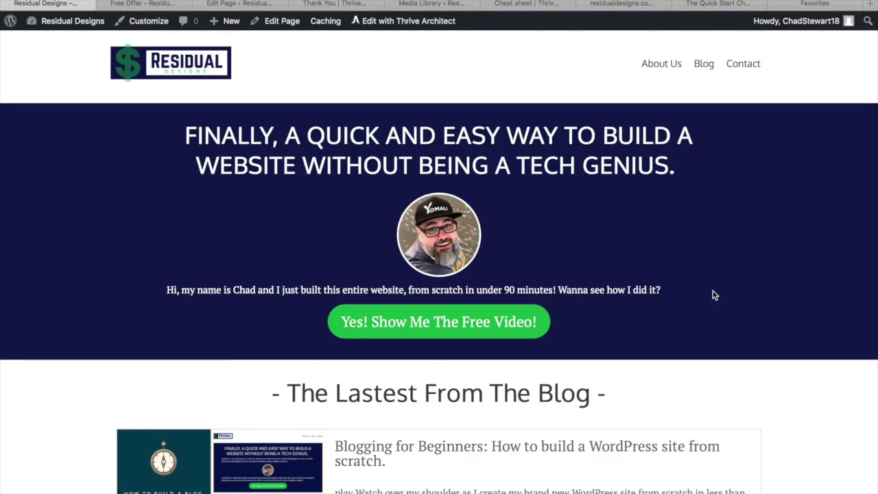